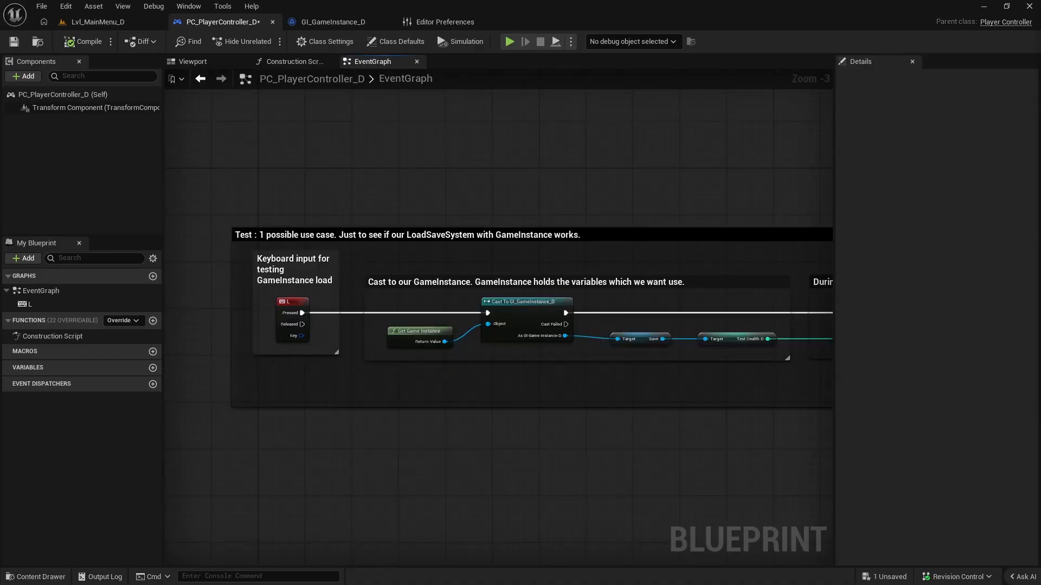
Examine the L key event and its comment about testing the GameInstance load in the PC_PlayerController_D event graph.
scroll(310, 337, up, 3)
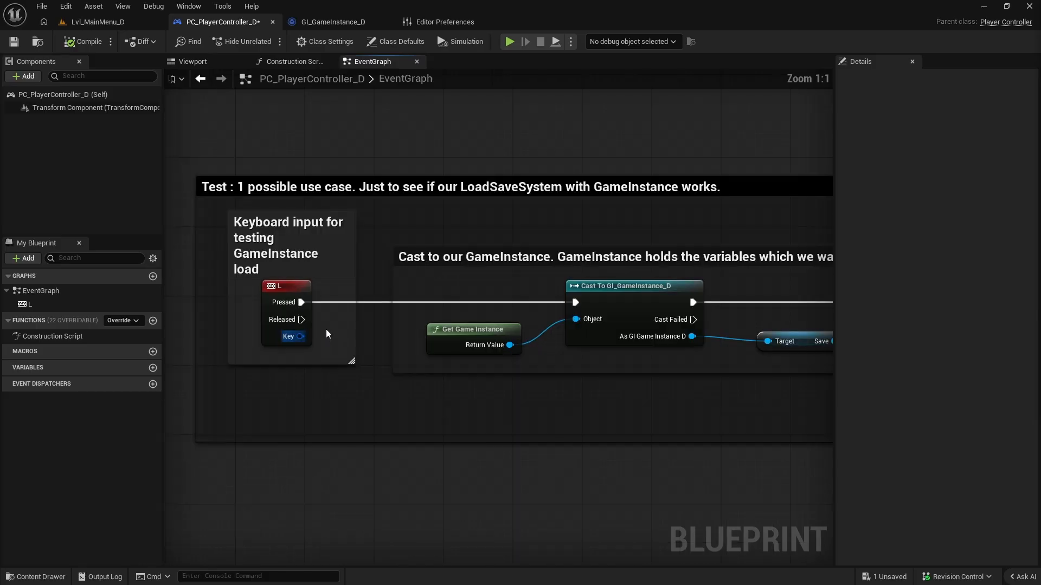
drag(242, 282, 344, 340)
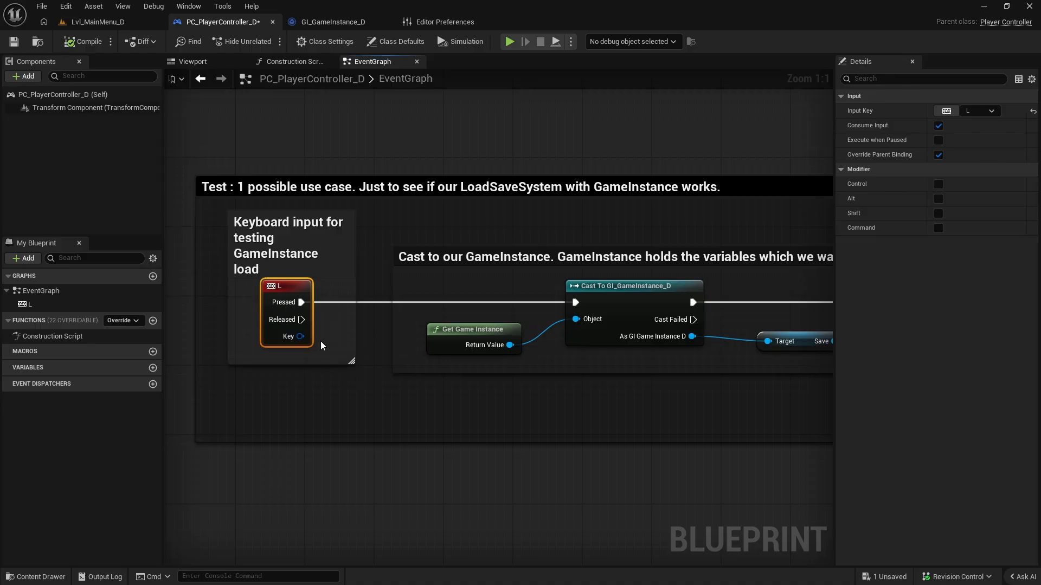
click(275, 257)
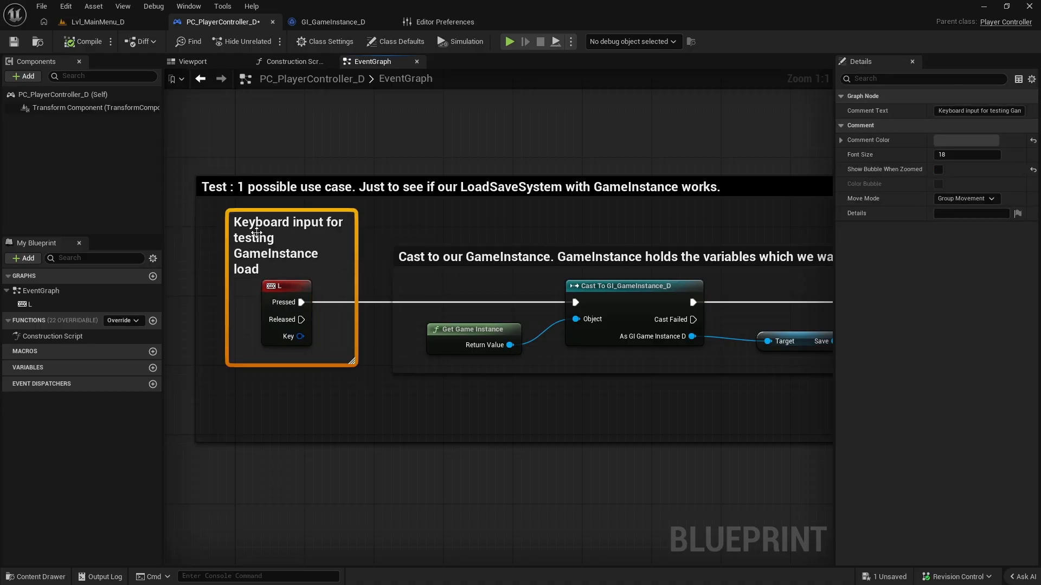
double_click(281, 266)
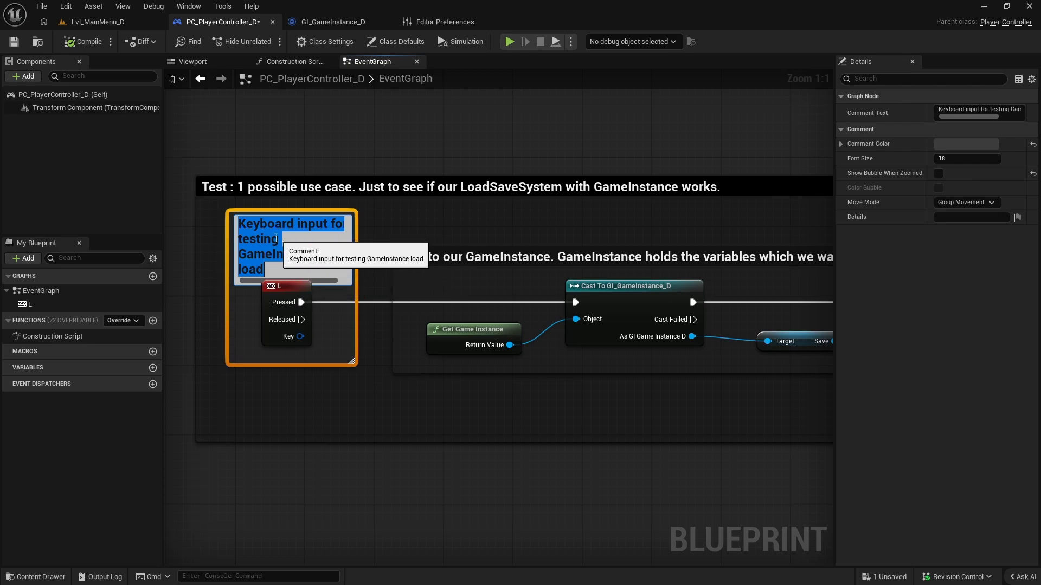
click(328, 340)
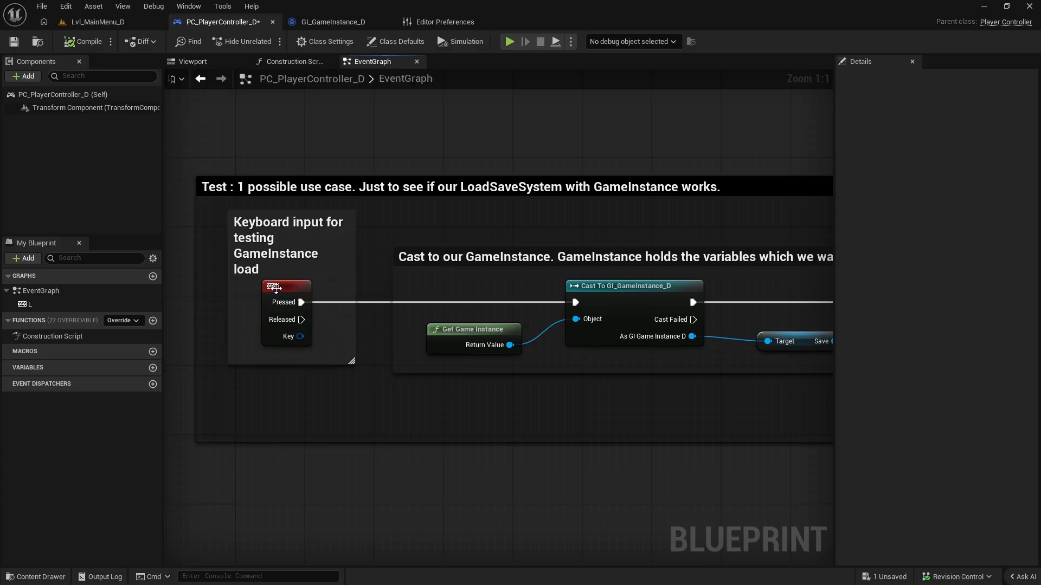
click(275, 288)
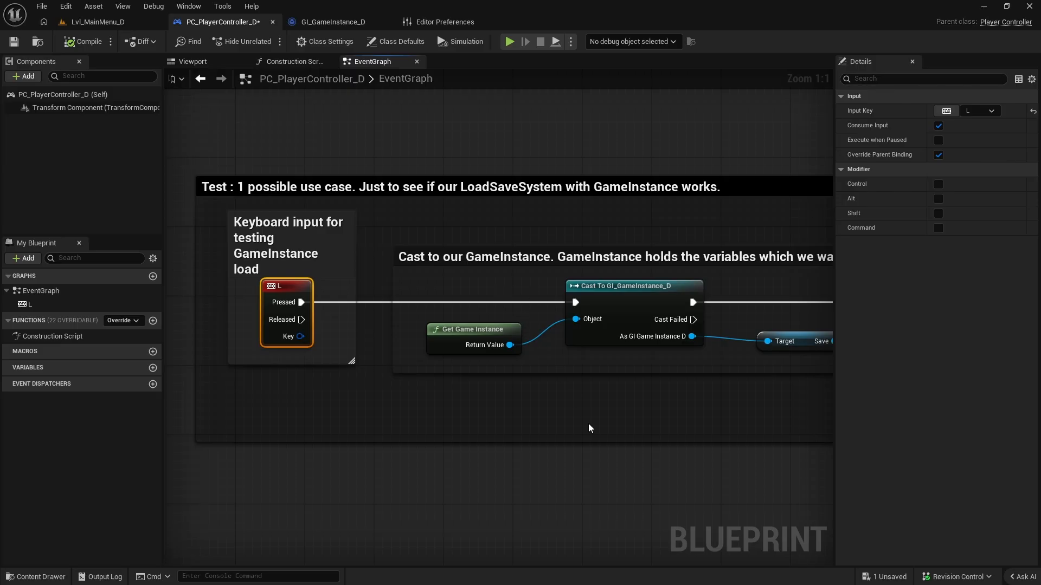
Review the commented Get Game Instance and Cast To GI_GameInstance_D nodes, and save the player controller blueprint.
right_drag(591, 428, 457, 428)
drag(291, 297, 743, 365)
click(245, 284)
right_drag(245, 283, 362, 286)
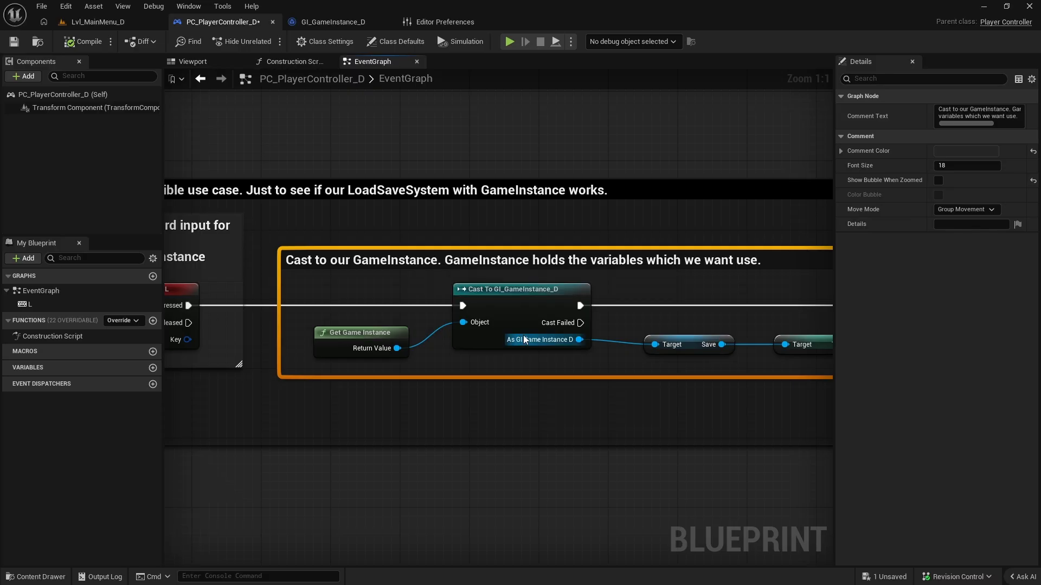
drag(370, 290, 548, 385)
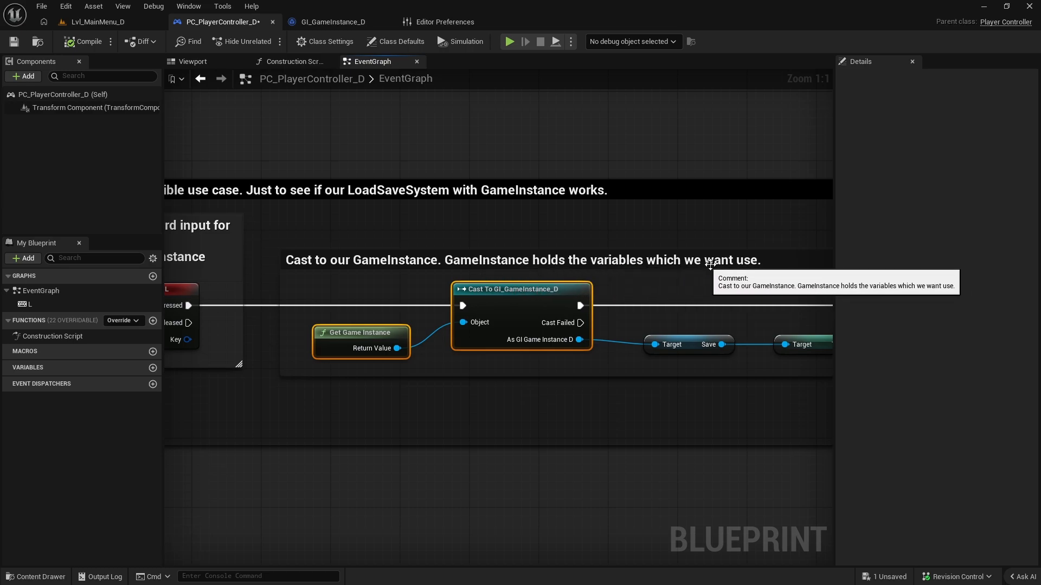
key(ctrl+s)
Set the comment color of the "Keyboard input for testing GameInstance load" box to white.
scroll(825, 248, down, 2)
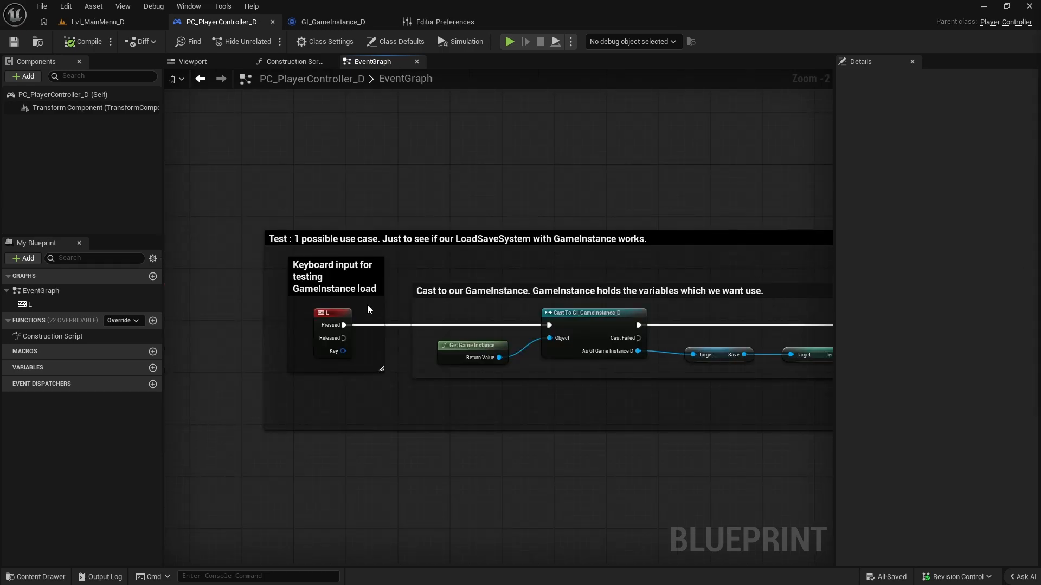
click(325, 279)
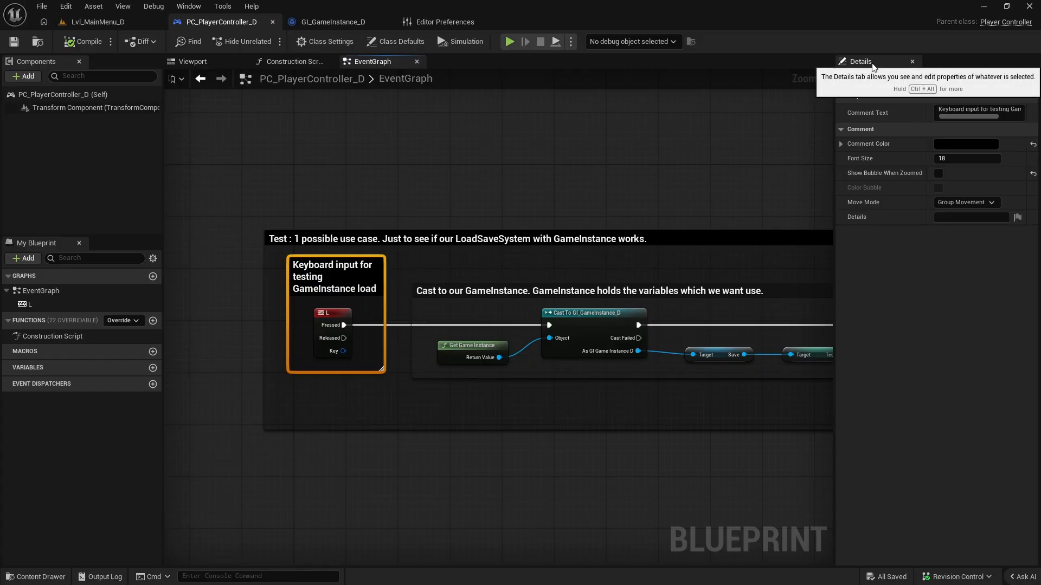
click(955, 145)
drag(792, 243, 775, 228)
click(876, 391)
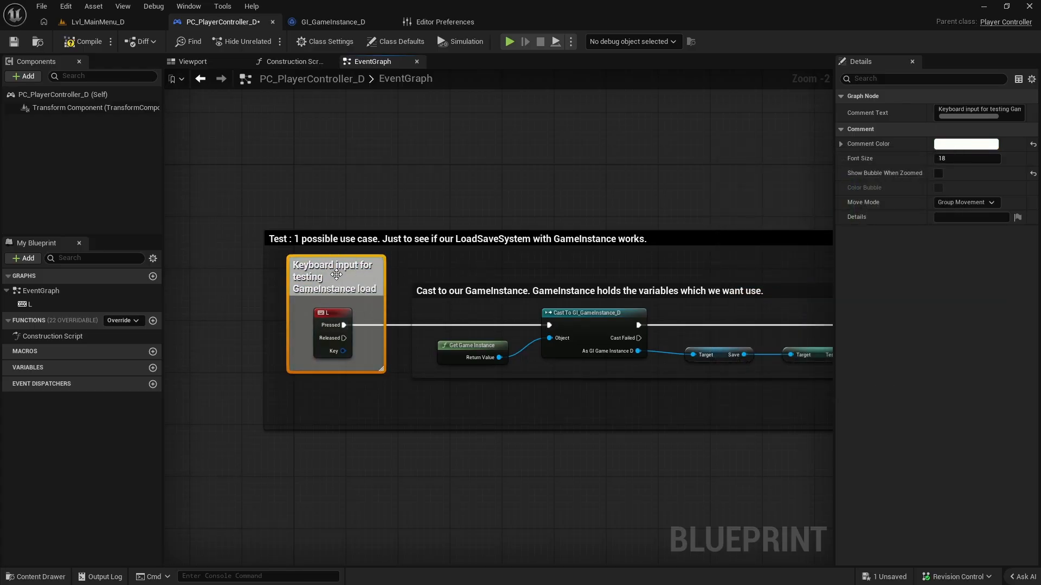
double_click(367, 271)
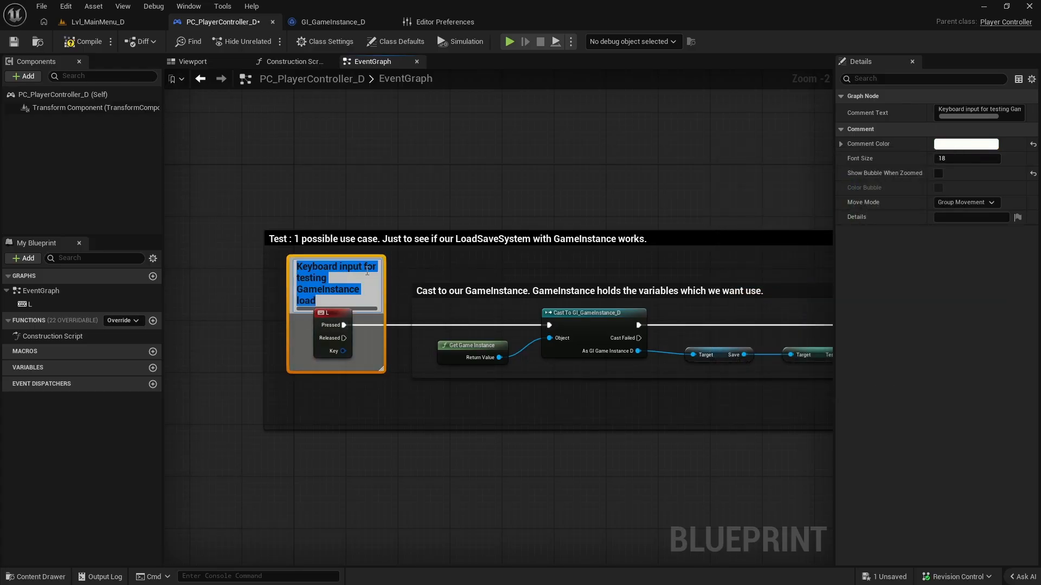
click(293, 417)
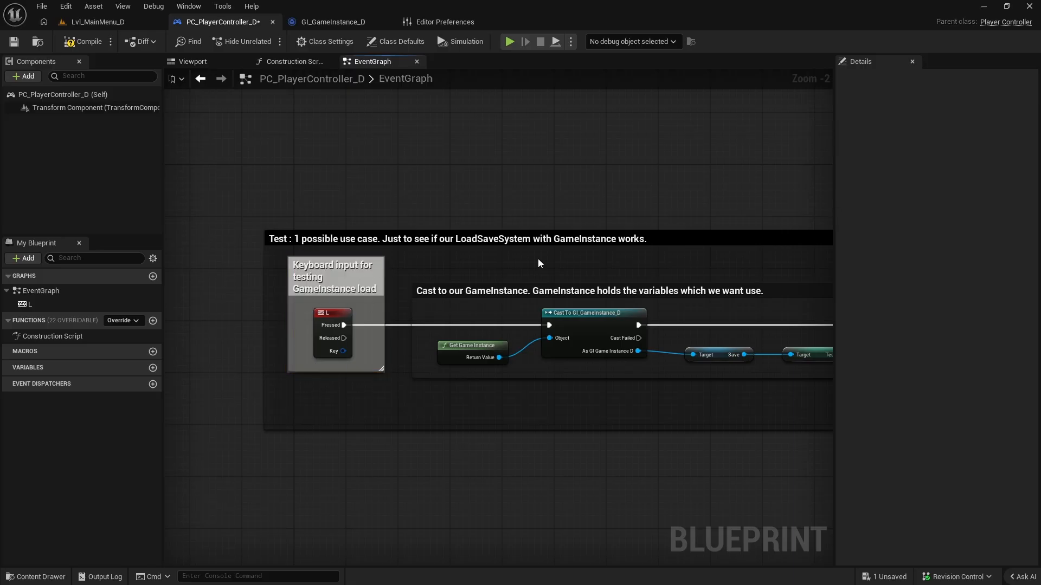
Find the comment settings in the Editor Preferences and adjust the brightness of the Default Comment Node Title Color.
click(65, 6)
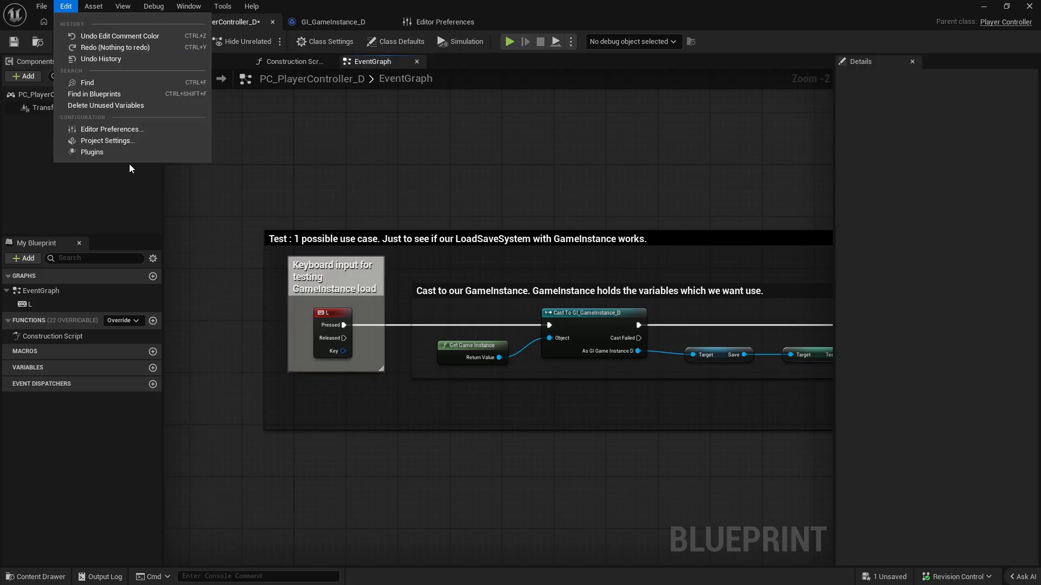
click(108, 130)
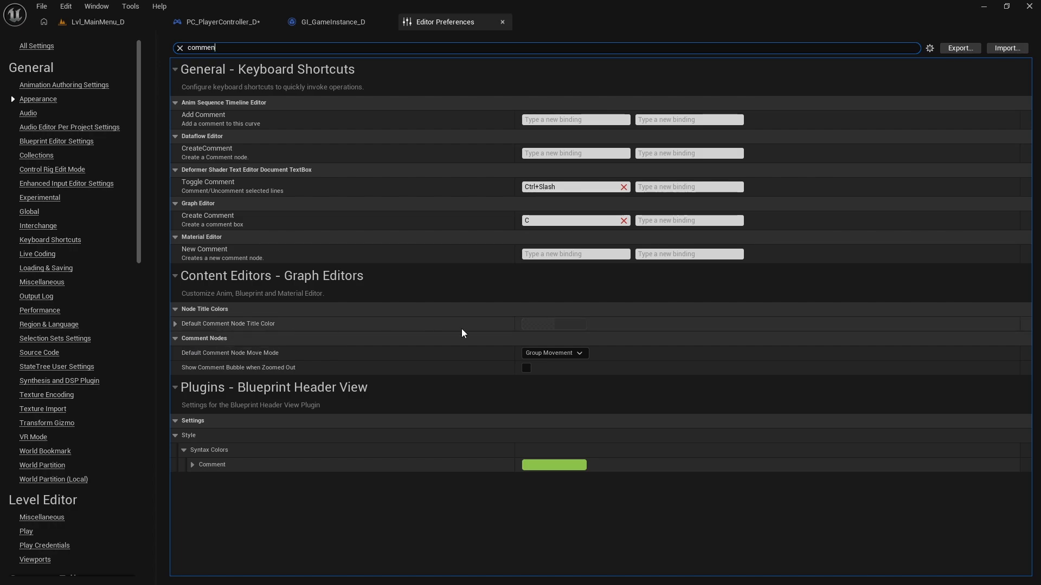
click(553, 324)
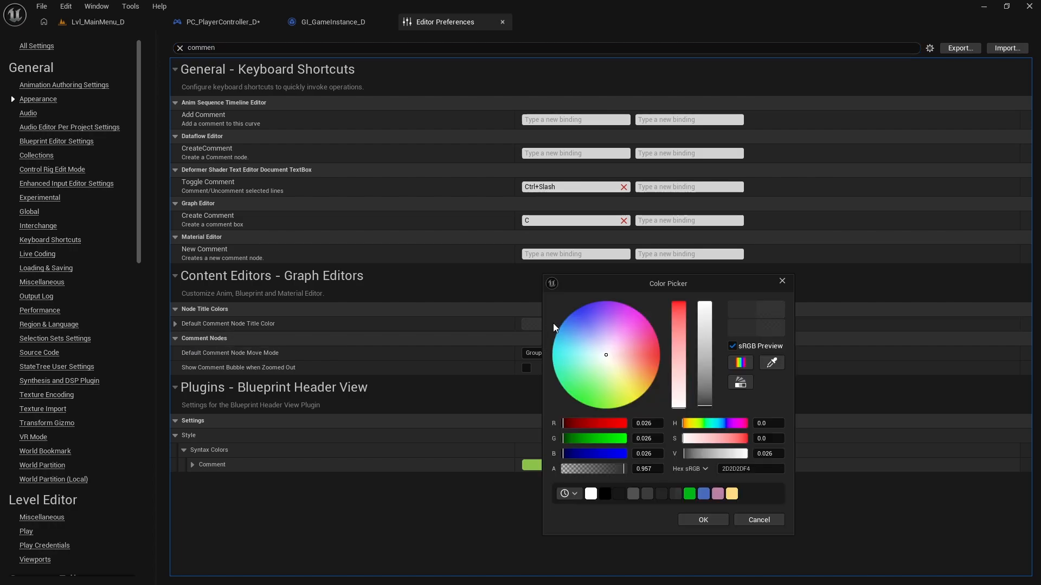
click(686, 454)
drag(686, 454, 685, 455)
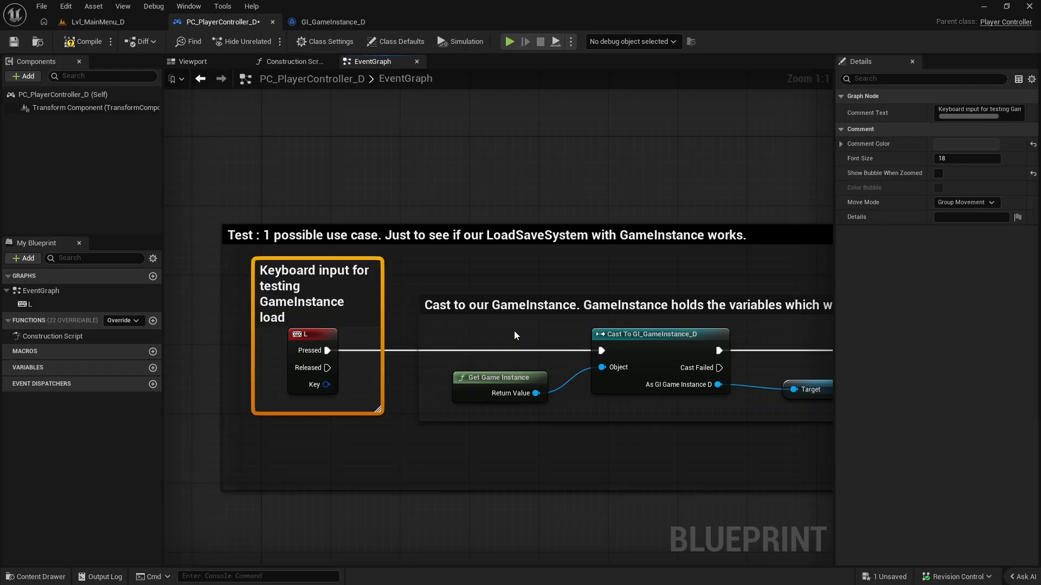
right_drag(551, 285, 598, 281)
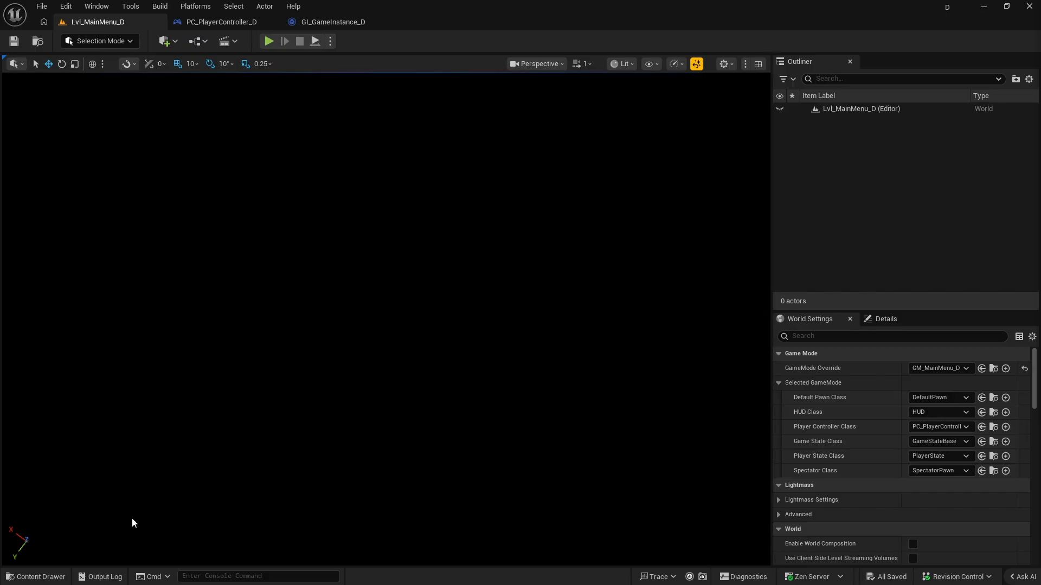
Open the WBP_WidgetBlueprint_D folder inside the project's D content folder.
click(53, 573)
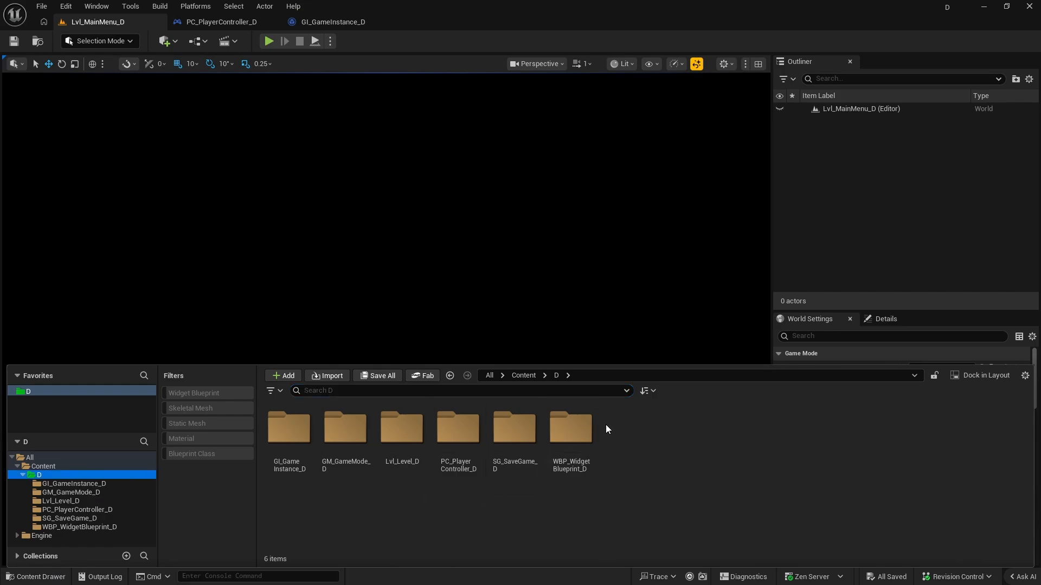
right_click(639, 446)
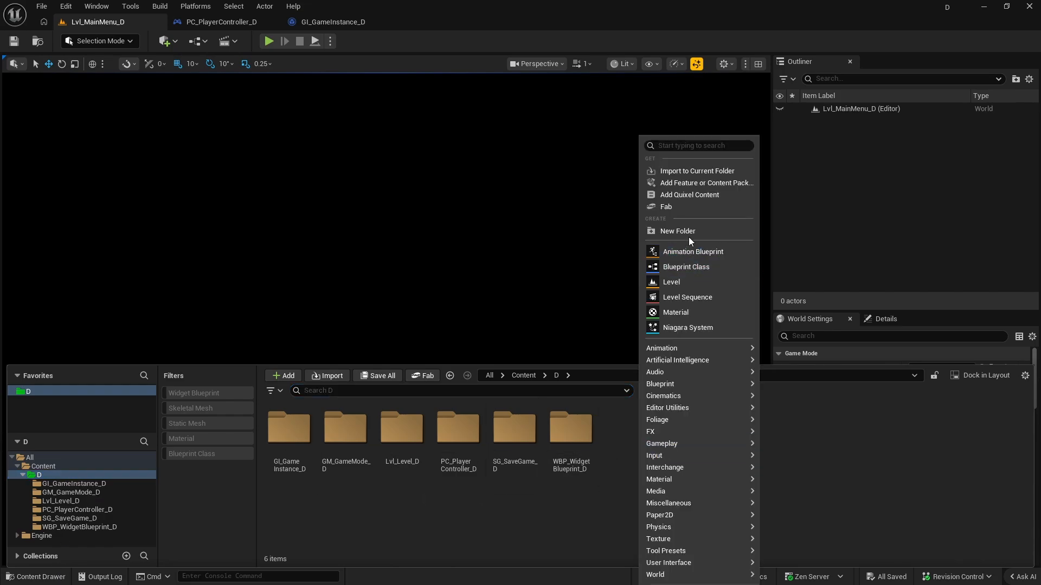
click(561, 465)
click(570, 471)
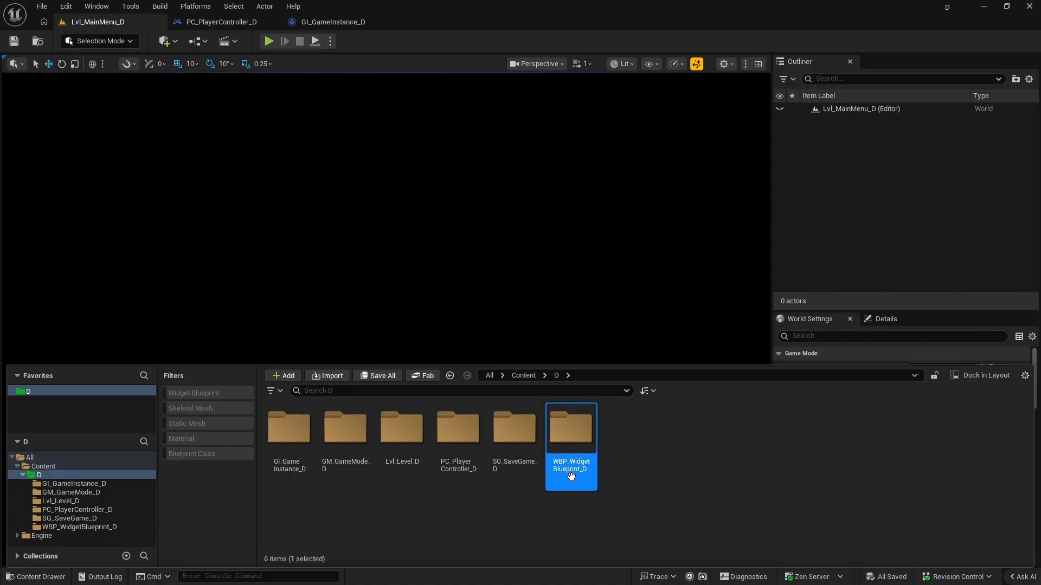
key(F2)
key(Return)
double_click(574, 477)
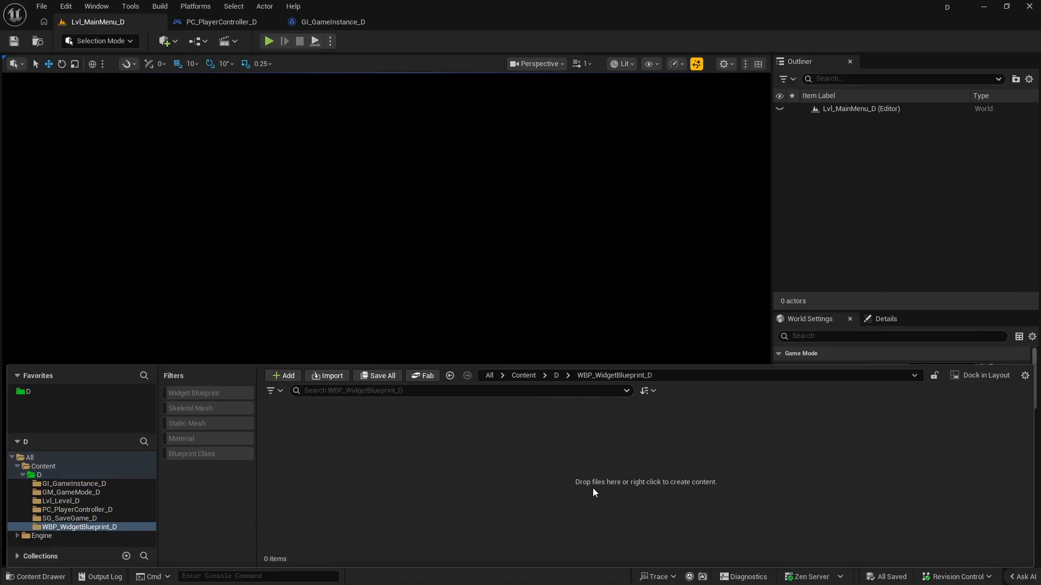
Create a Widget Blueprint with User Widget as its parent class and name it WBP_MainMenu_D.
right_click(402, 458)
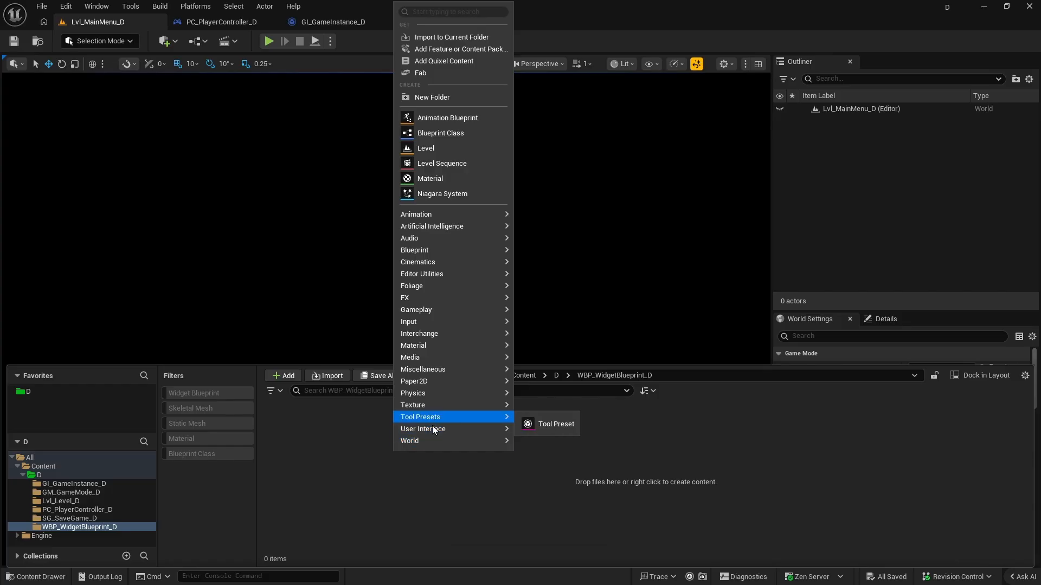
mouse_move(430, 430)
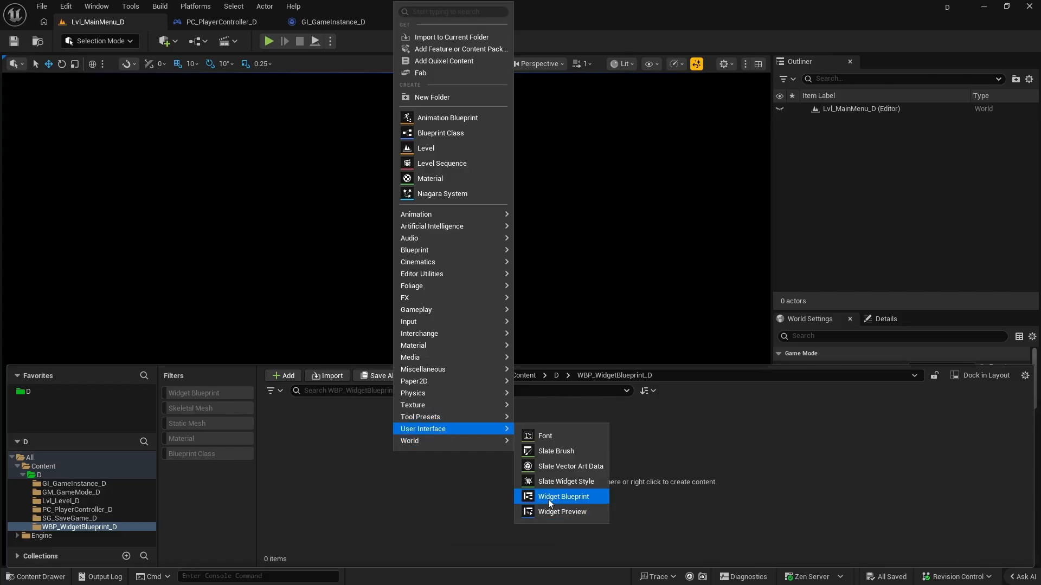
click(575, 496)
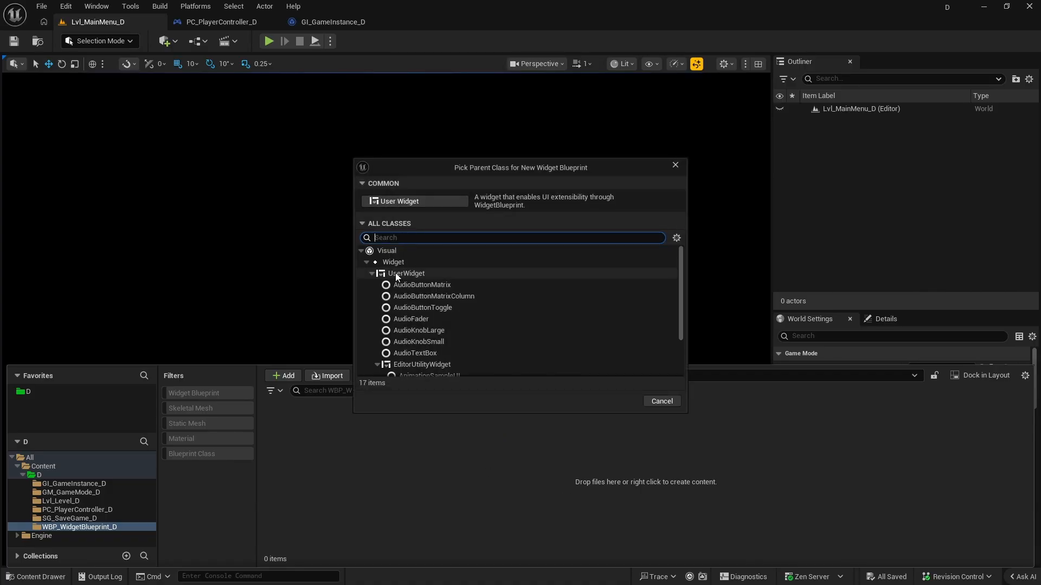
click(401, 203)
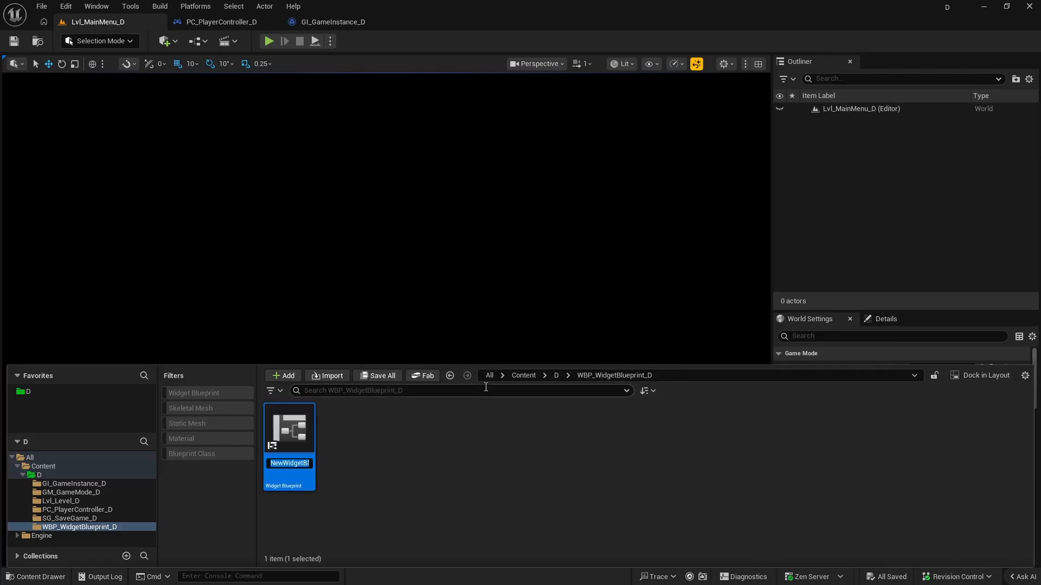
text(WBP_MainMenu_D)
key(Return)
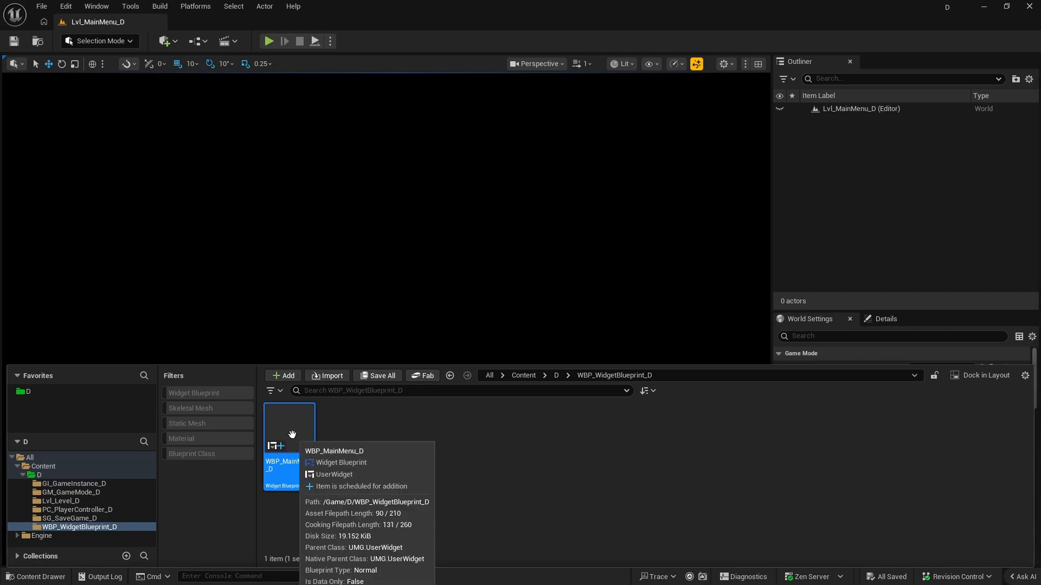
Open WBP_MainMenu_D for editing, check its event graph and return to its designer view.
double_click(272, 476)
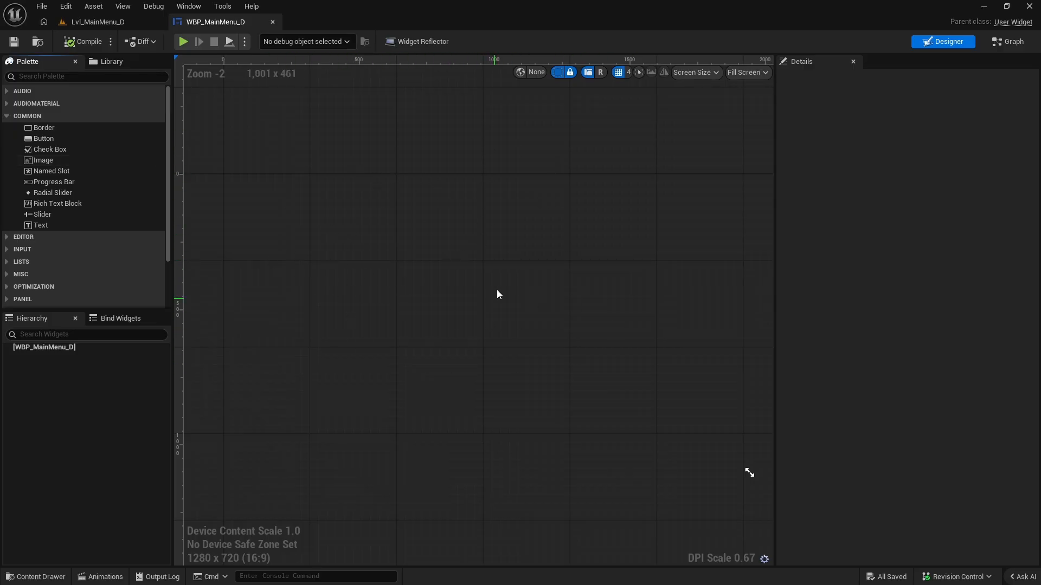
click(1013, 42)
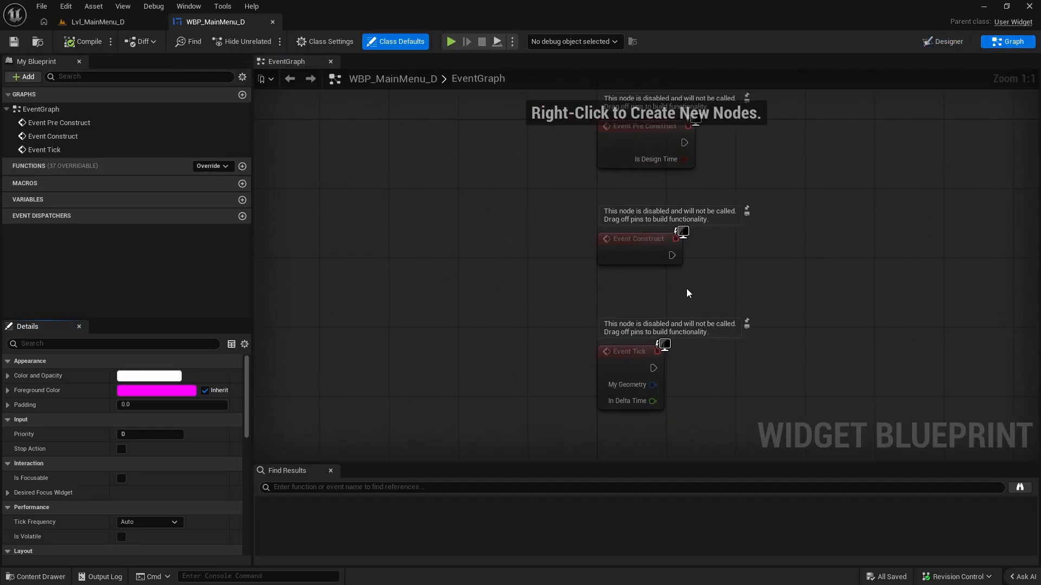
click(950, 42)
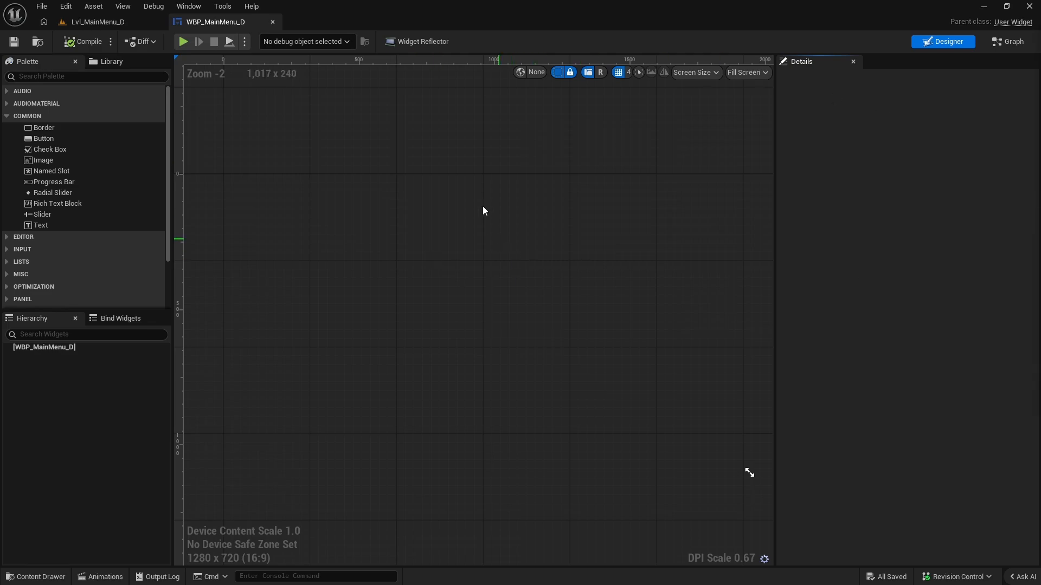
Find the Canvas Panel in the widget palette and add it as the root of WBP_MainMenu_D.
click(36, 76)
text(canv)
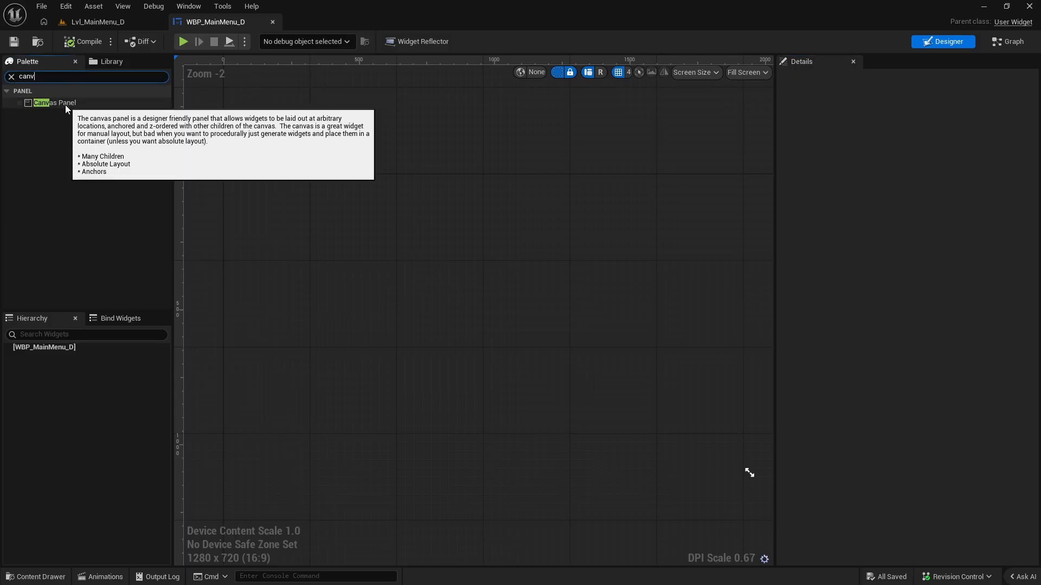
drag(66, 104, 443, 254)
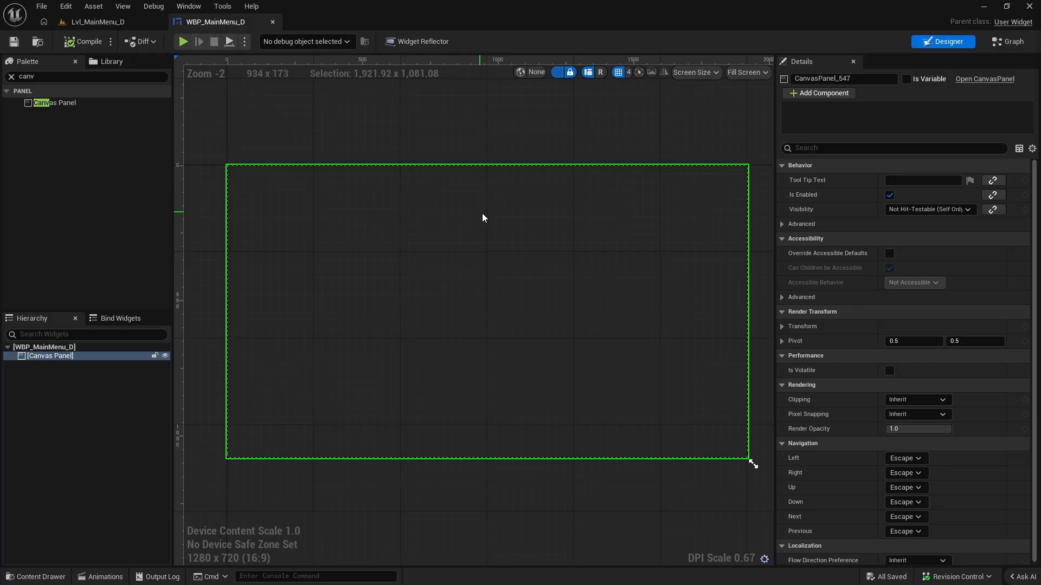
click(97, 22)
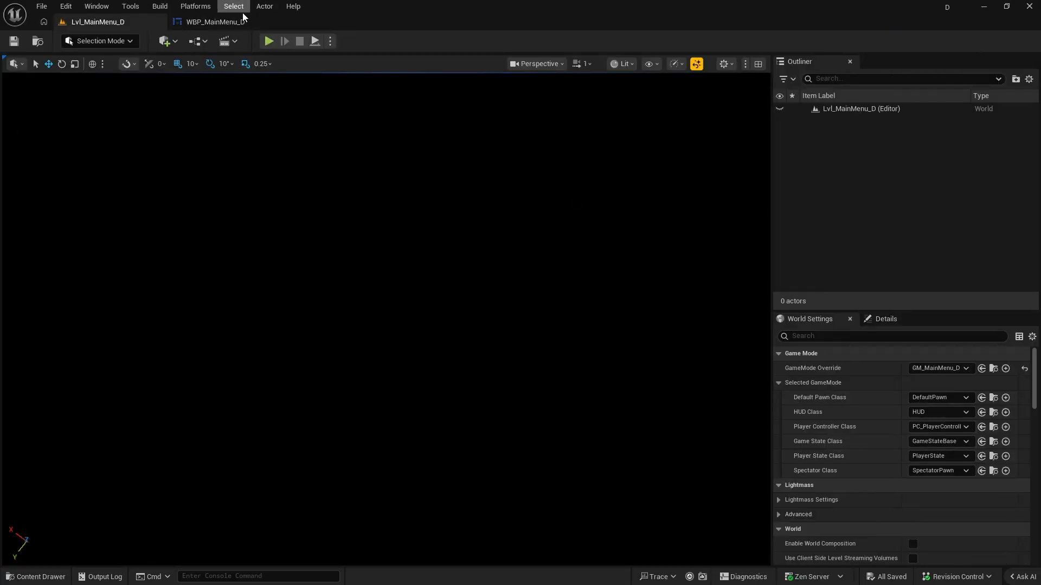
click(222, 21)
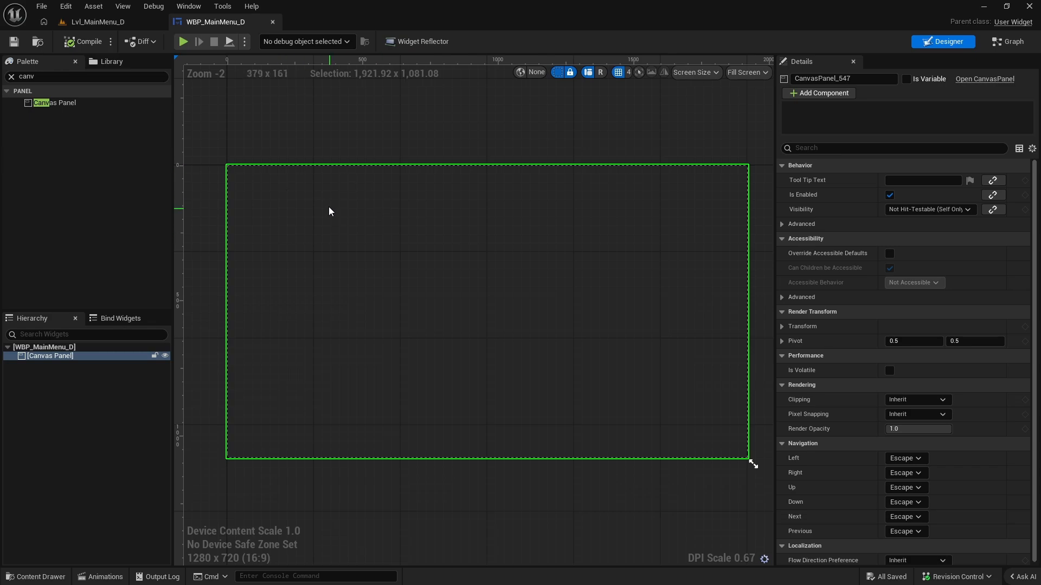
click(98, 22)
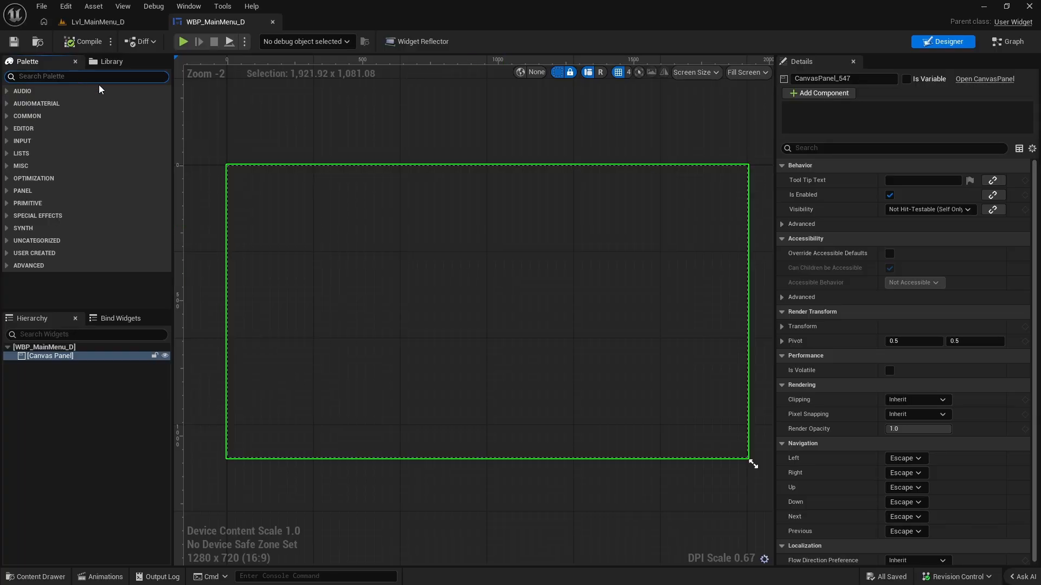
Find the Button widget in the palette and place one on the canvas at about position 588, 324.
text(but)
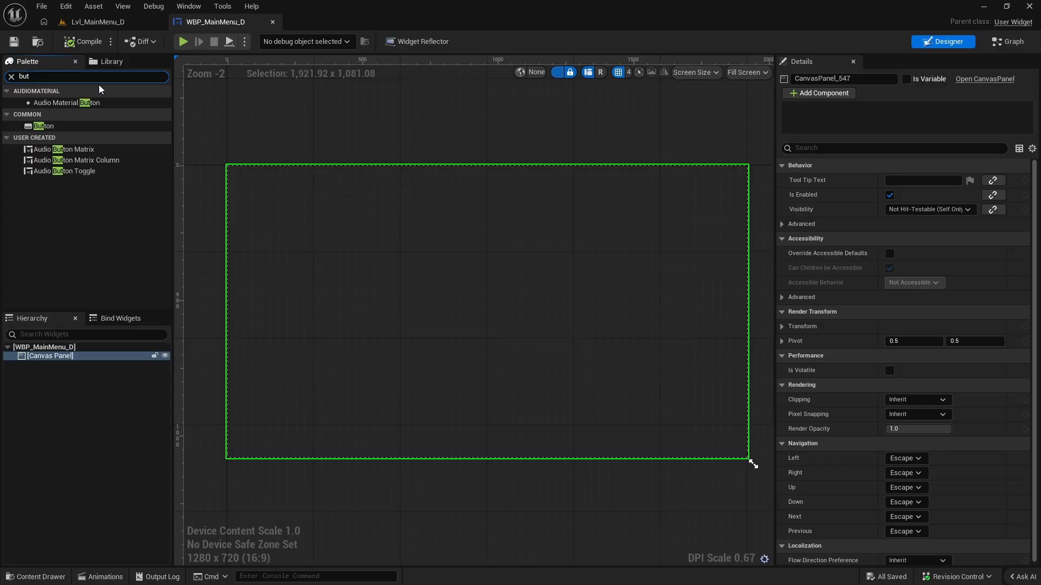
click(49, 128)
drag(49, 128, 424, 270)
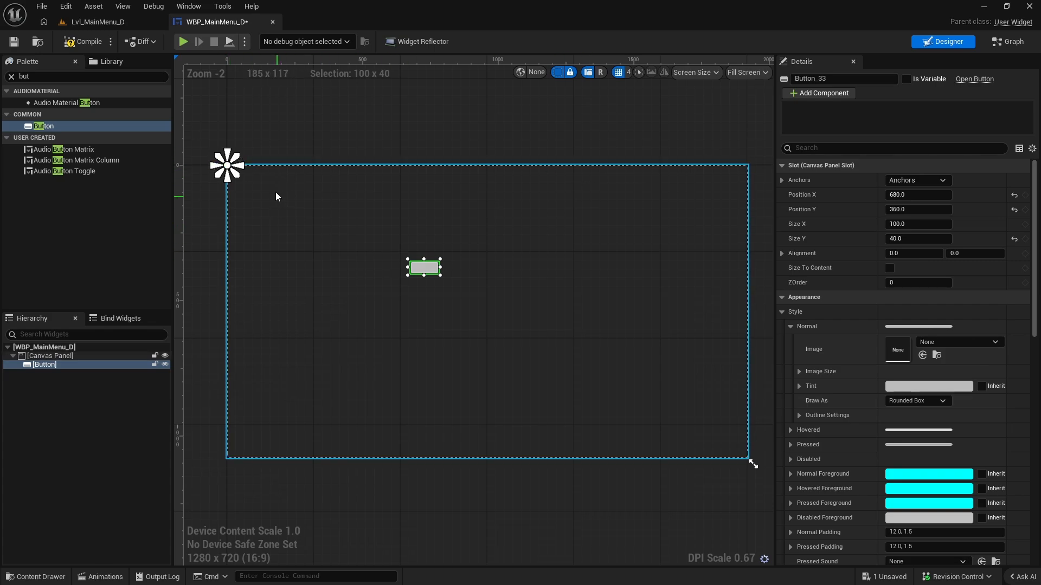
drag(425, 270, 400, 261)
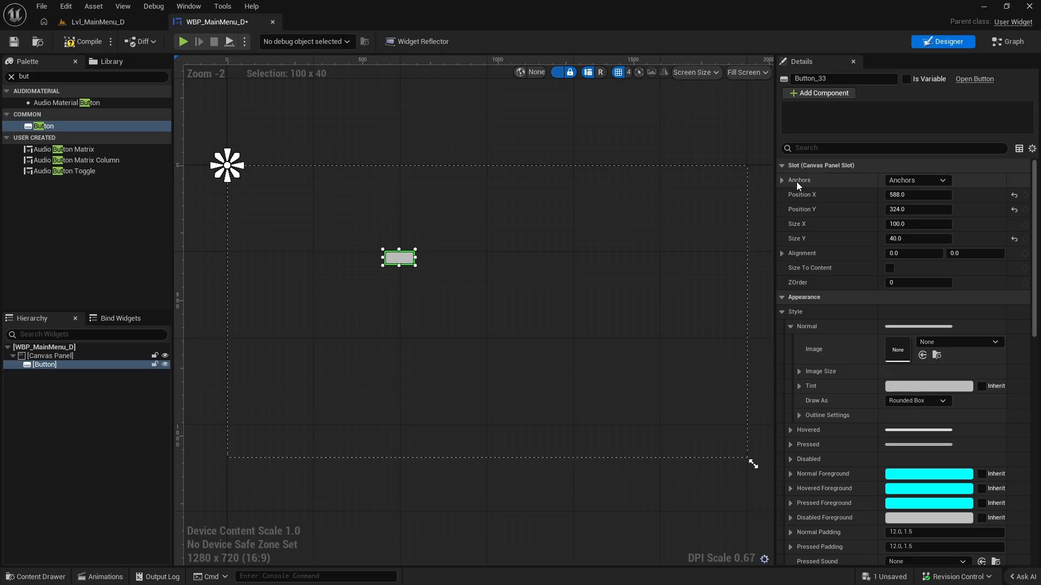
Set the button's anchor to the centre of the canvas.
click(916, 180)
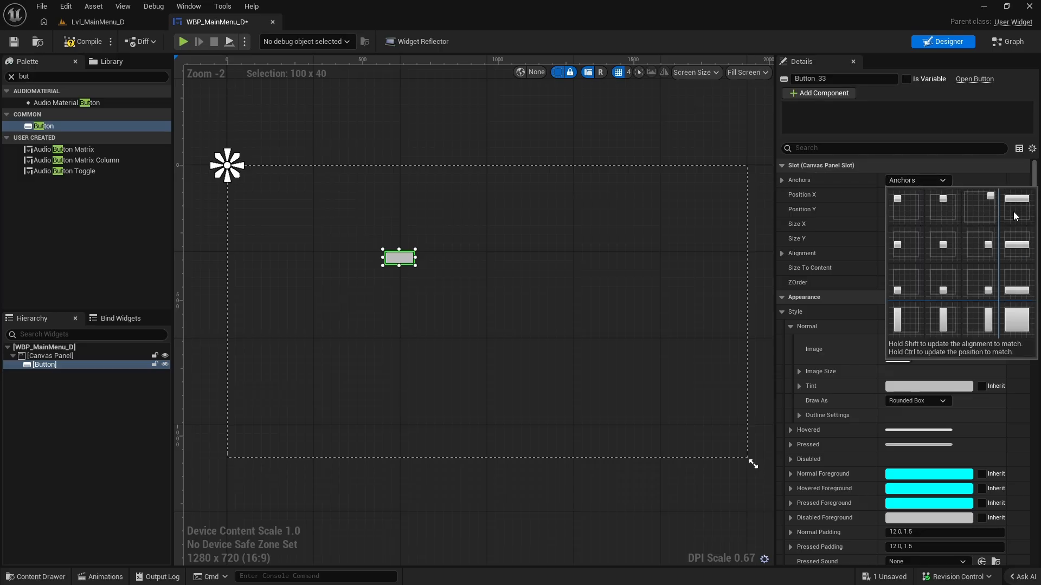
click(937, 212)
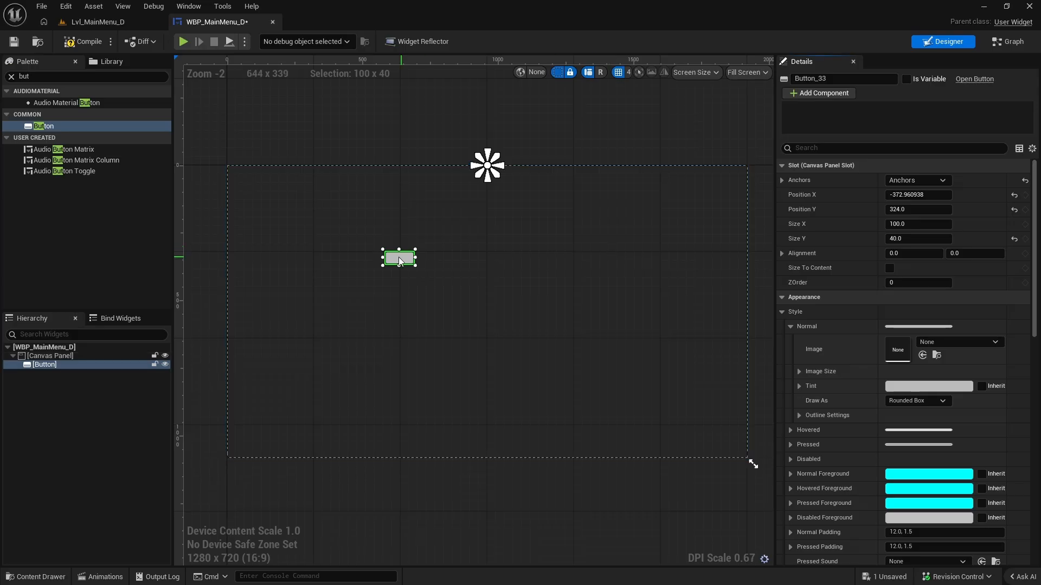
click(906, 181)
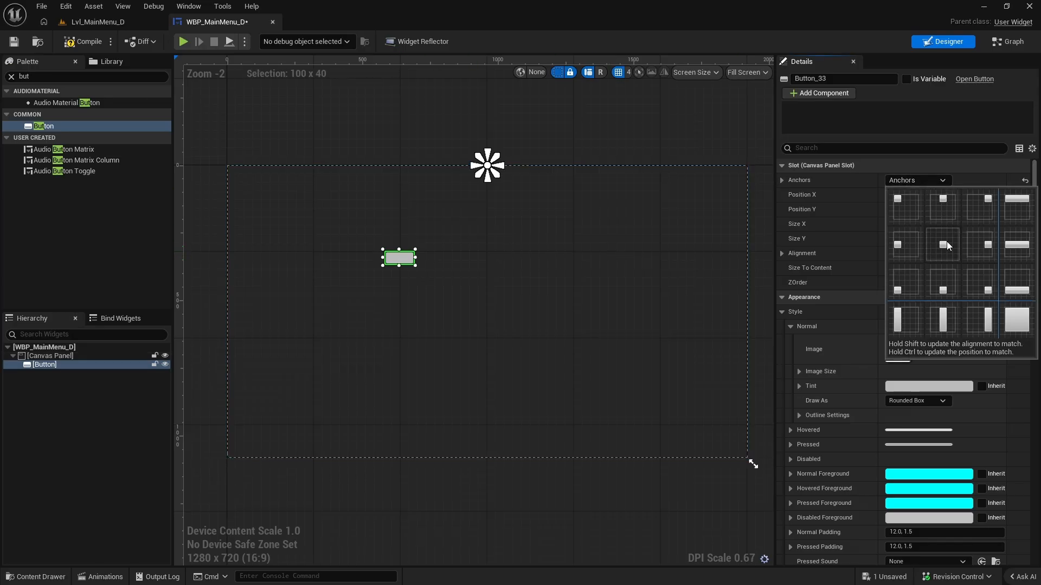
click(946, 242)
Move the button to just above the canvas centre and enlarge it to about 412 by 104.
drag(399, 261, 489, 254)
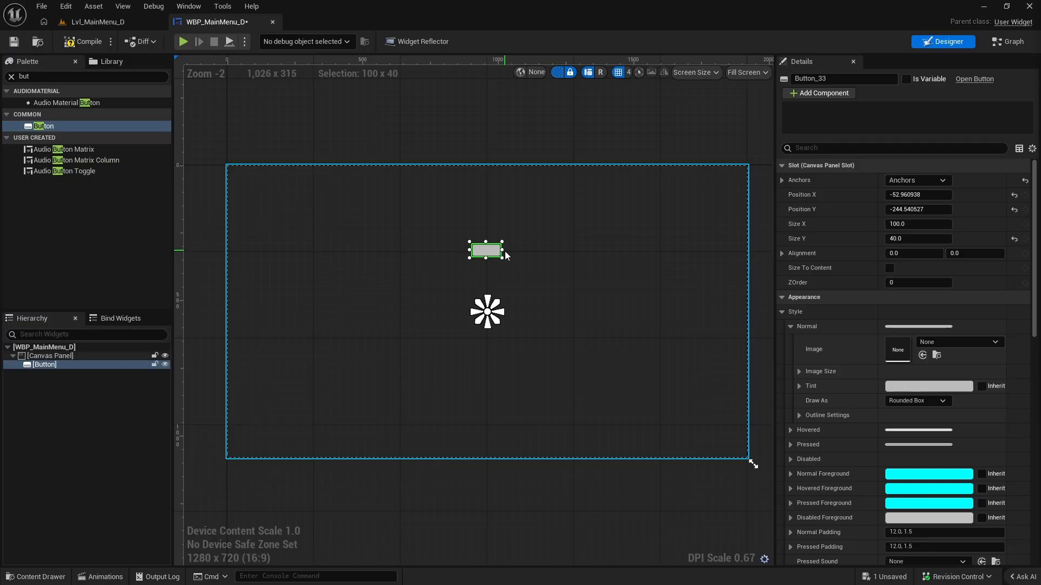
drag(503, 250, 554, 249)
drag(470, 250, 493, 225)
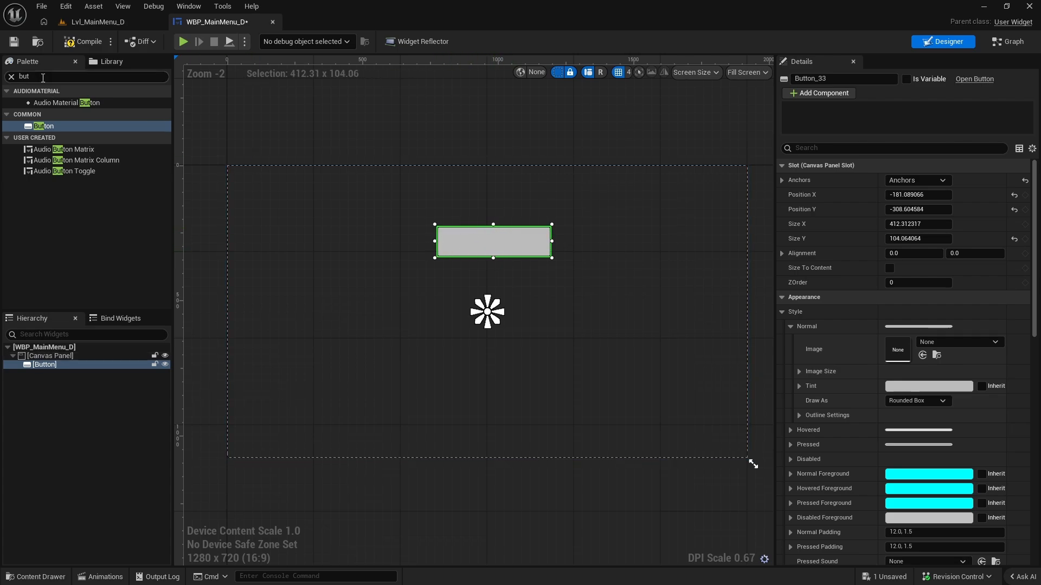
Find the Text widget in the palette, add one to the canvas and place it over the button.
click(2, 78)
text(text)
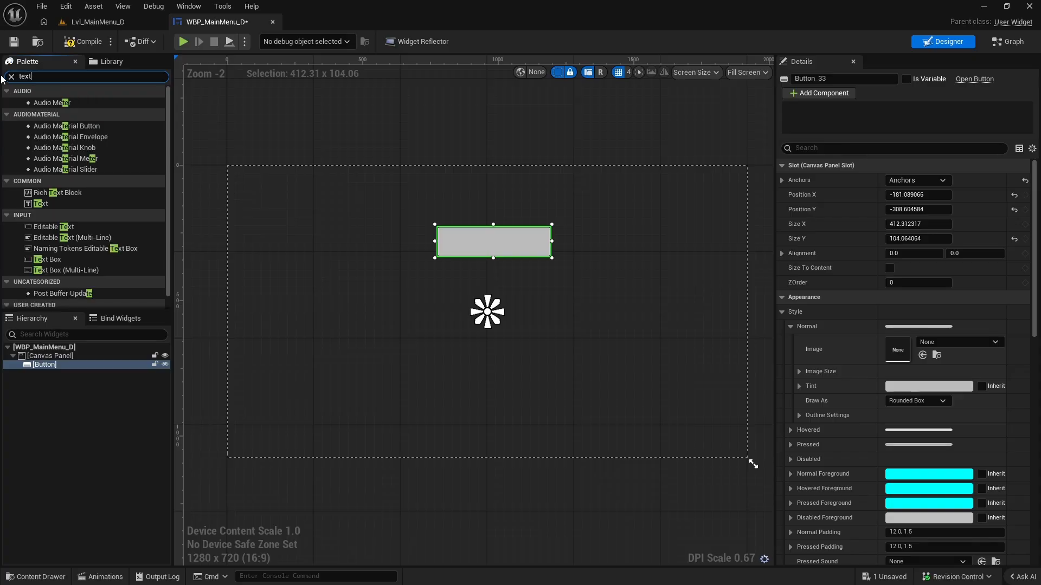
drag(40, 113, 387, 227)
click(419, 278)
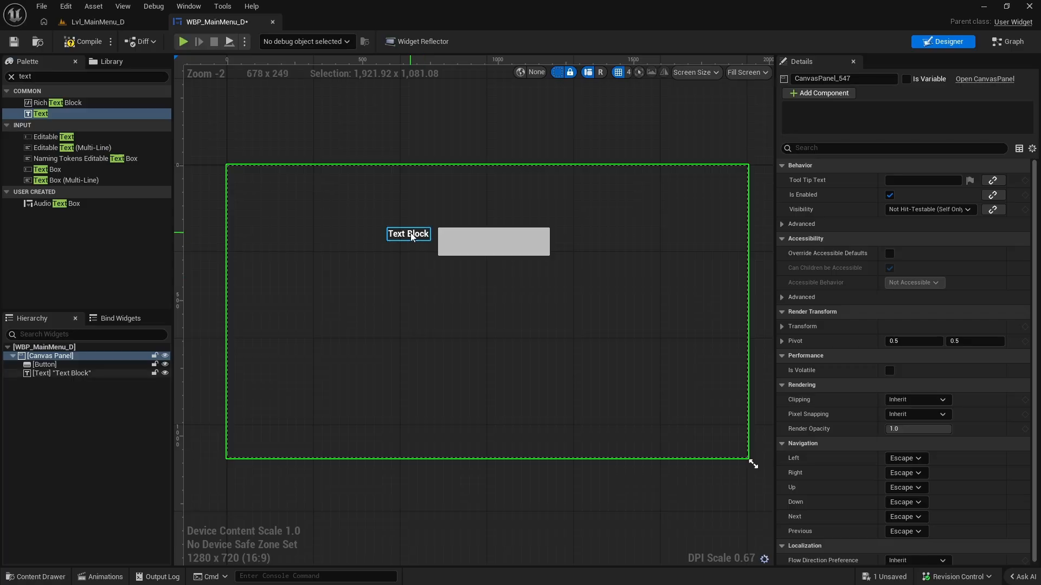
click(419, 242)
drag(408, 237, 493, 240)
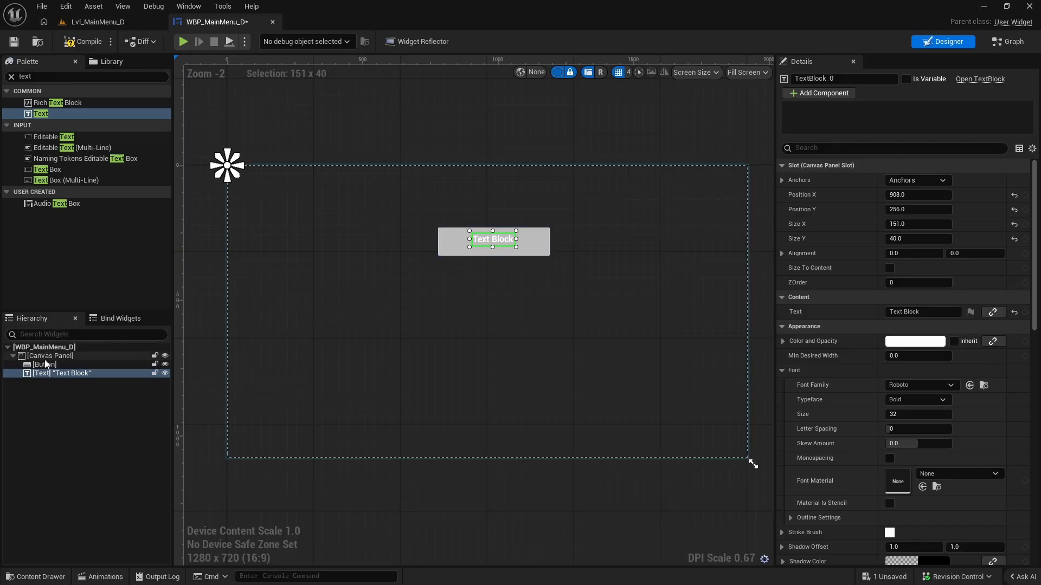
Nest the text block inside the button as its child and save the widget blueprint.
click(71, 356)
click(65, 373)
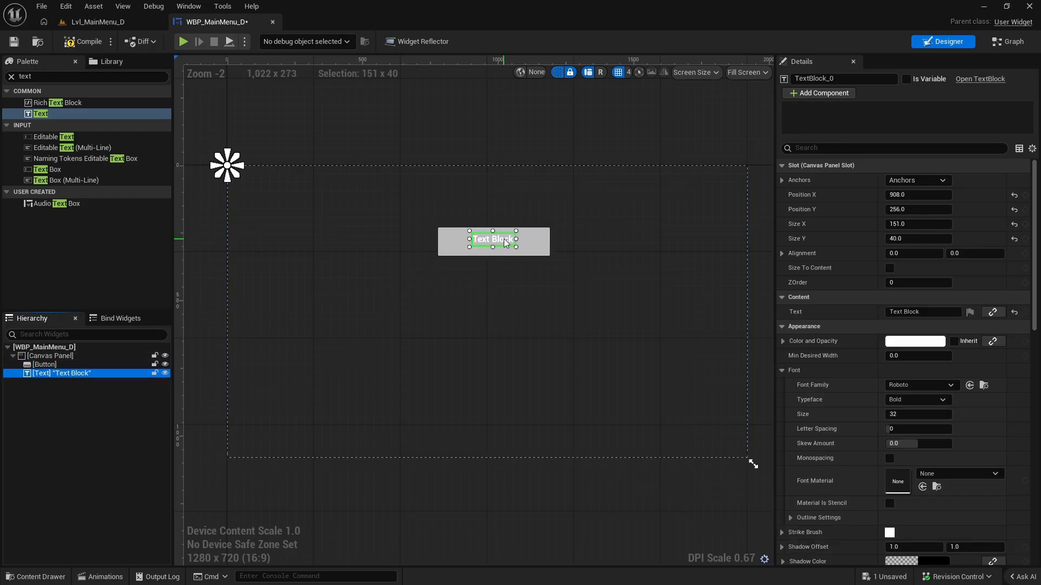
mouse_move(504, 242)
mouse_down()
mouse_move(515, 281)
mouse_move(522, 250)
mouse_move(511, 244)
mouse_up()
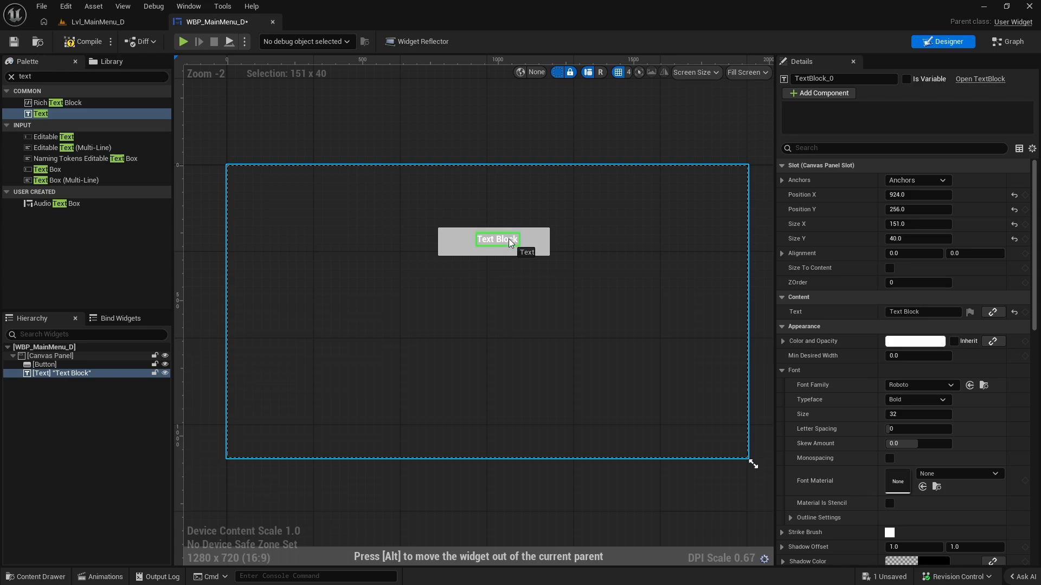
mouse_move(43, 373)
mouse_down()
mouse_move(85, 373)
mouse_move(67, 379)
mouse_move(48, 367)
mouse_up()
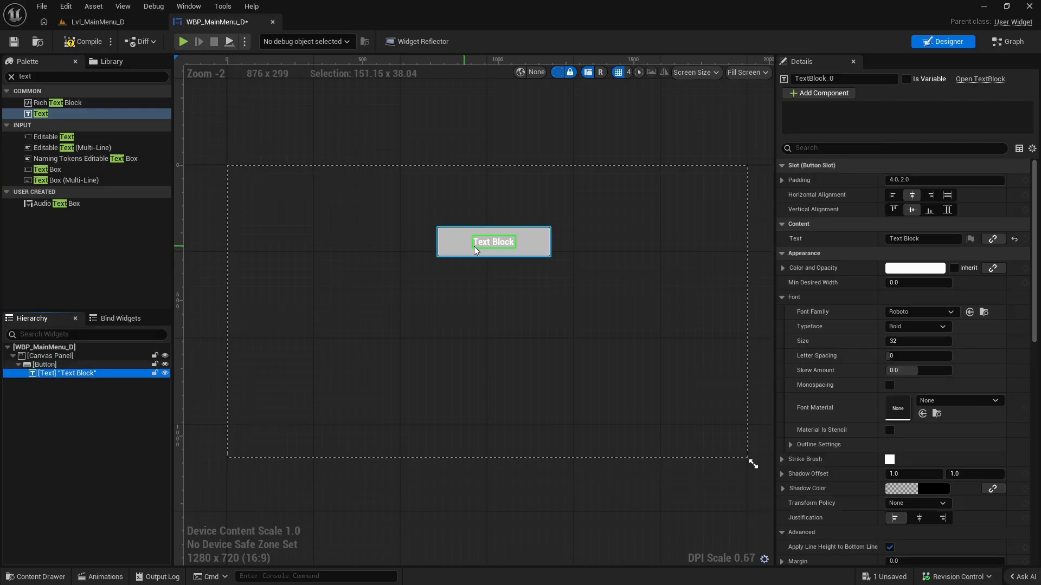
key(ctrl+s)
Examine the button's Normal, Hovered and Pressed style settings.
scroll(614, 287, up, 1)
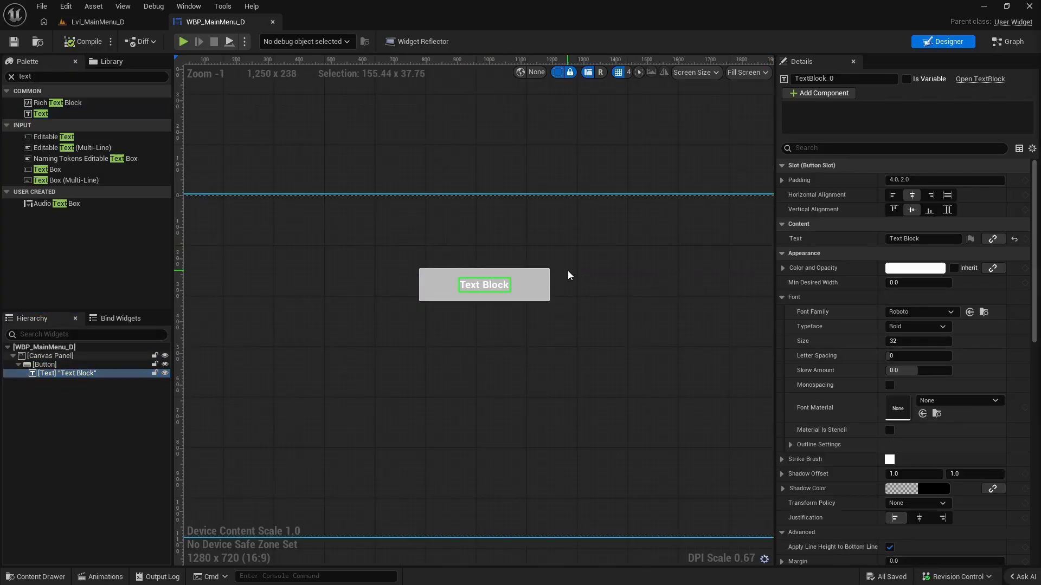
click(539, 277)
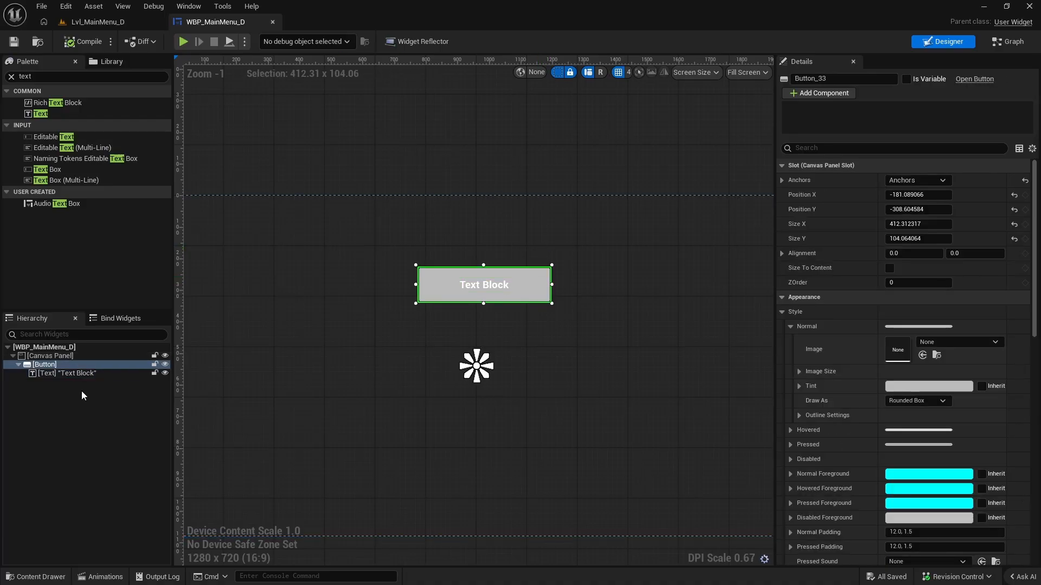
click(46, 365)
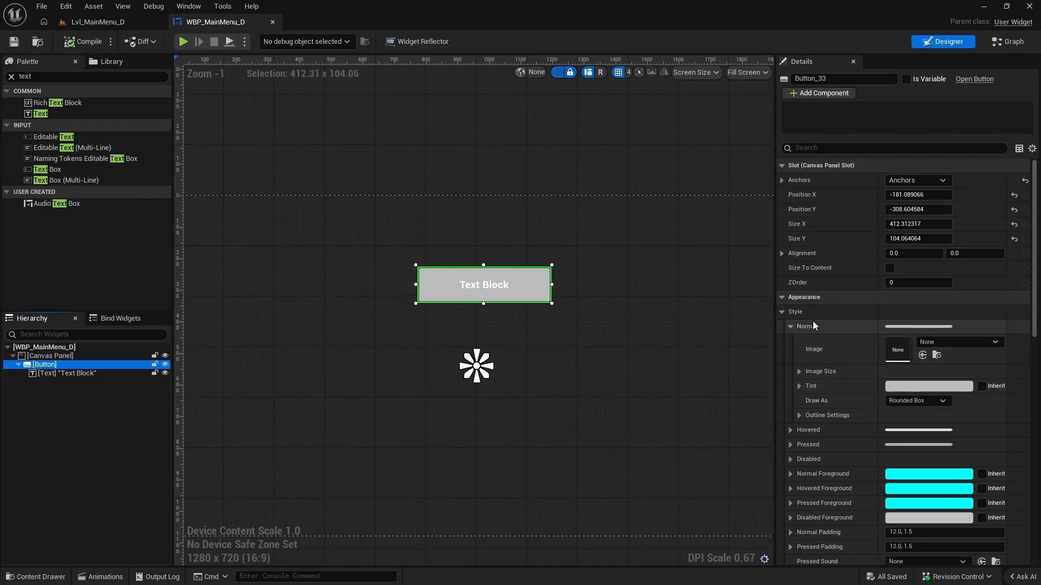
click(781, 312)
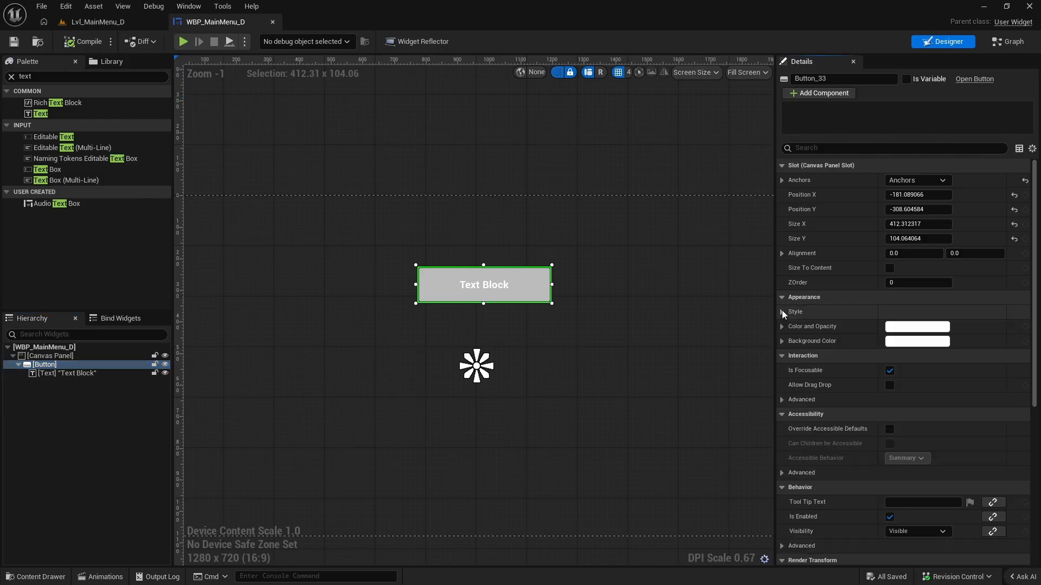
click(782, 311)
click(790, 327)
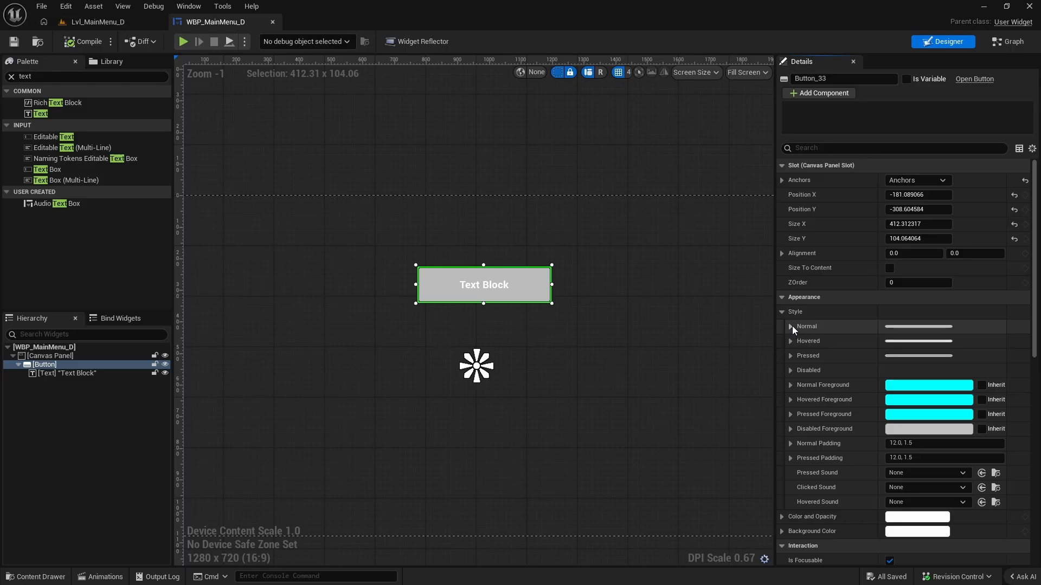
click(790, 326)
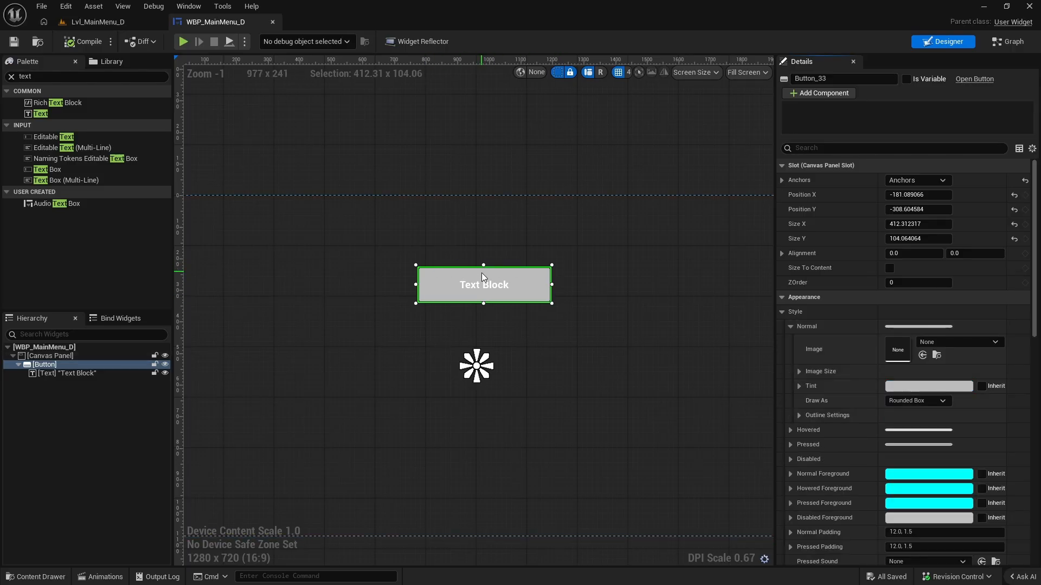
click(792, 326)
click(791, 342)
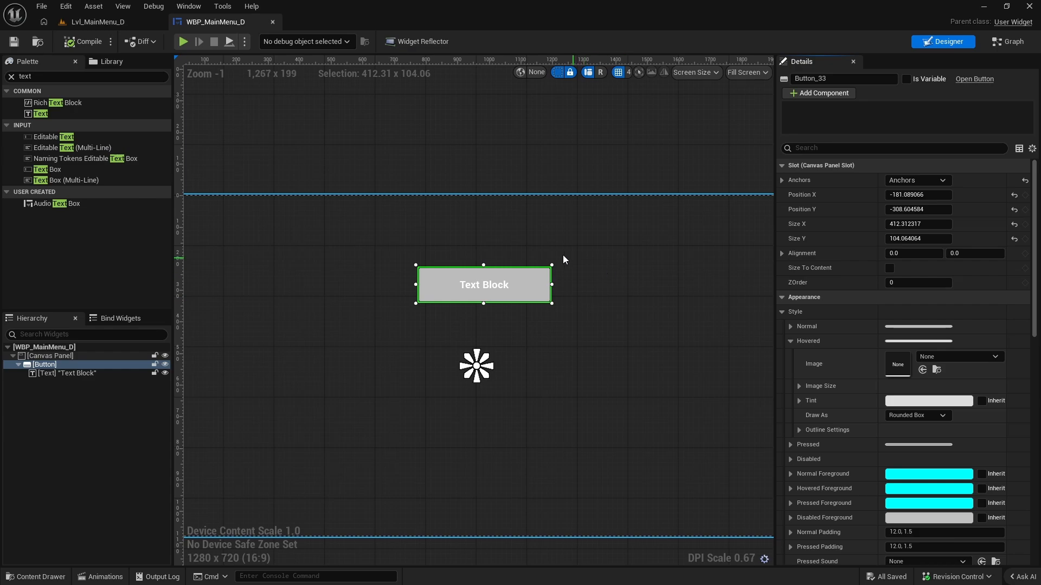
click(791, 341)
click(790, 355)
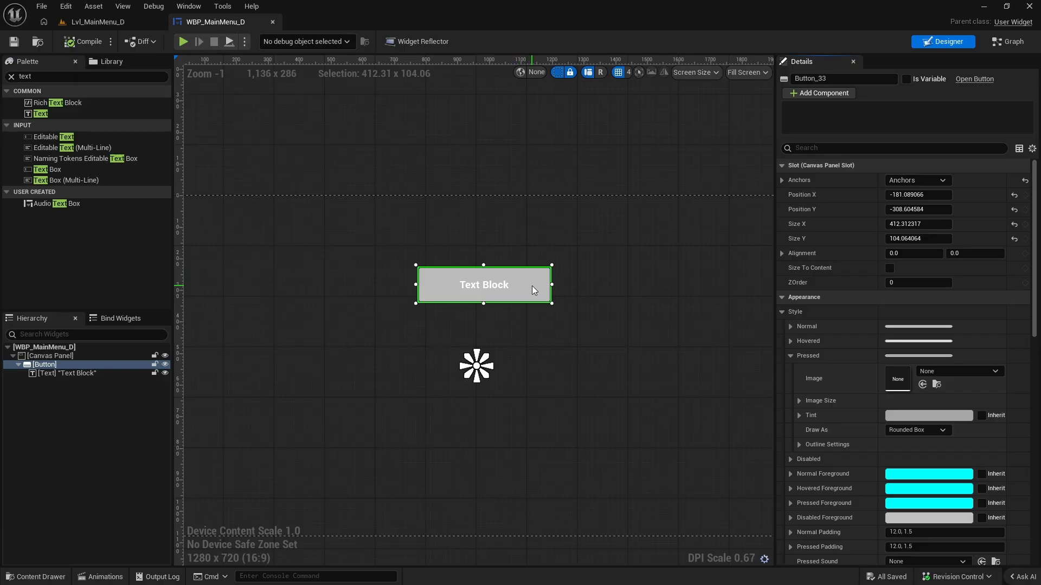
Set the tint of the button's Normal style to blue, hex 5F7DBBFF.
click(789, 327)
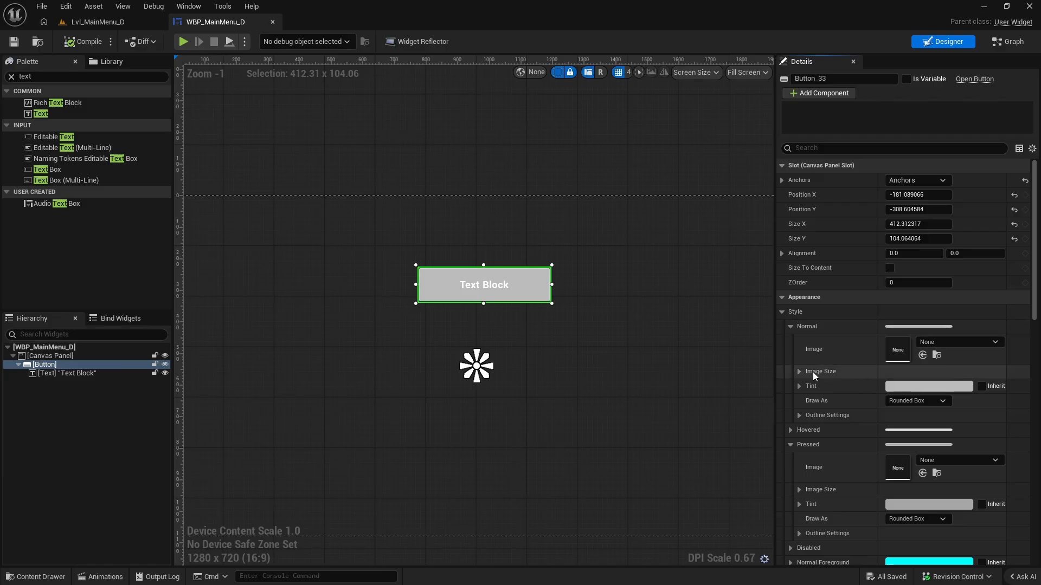
click(922, 386)
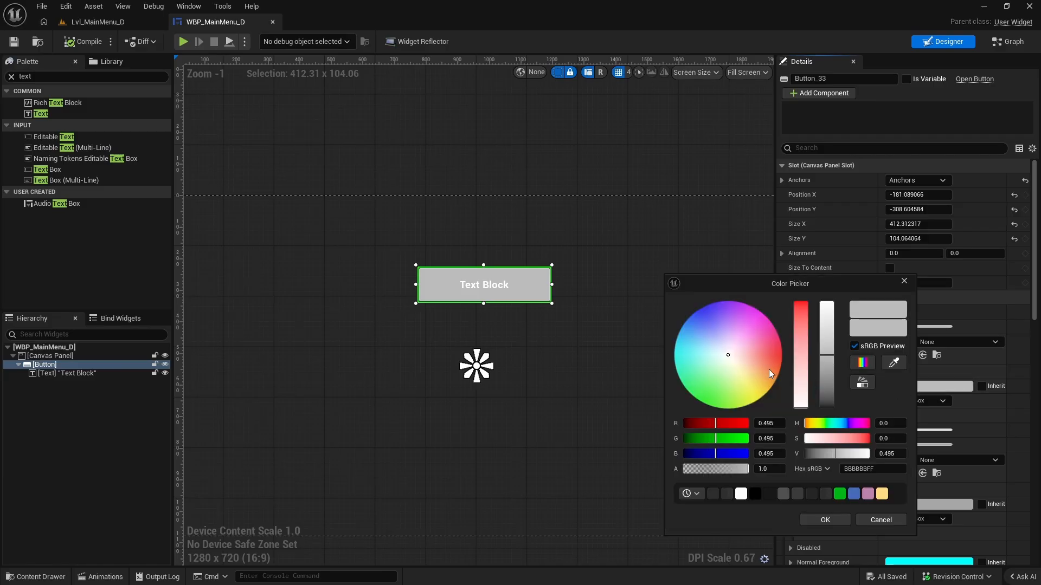
drag(728, 355, 699, 325)
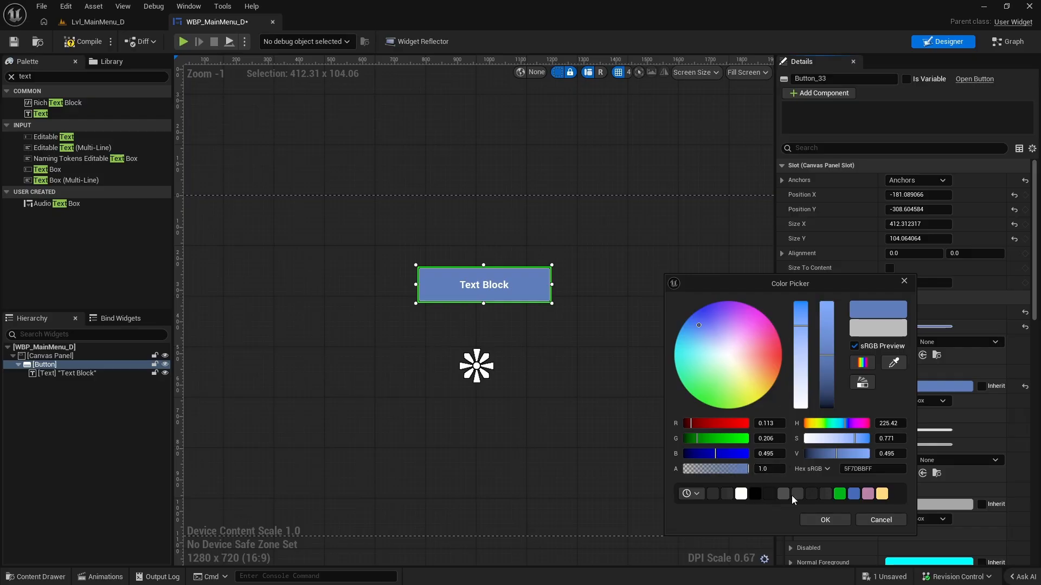
click(842, 519)
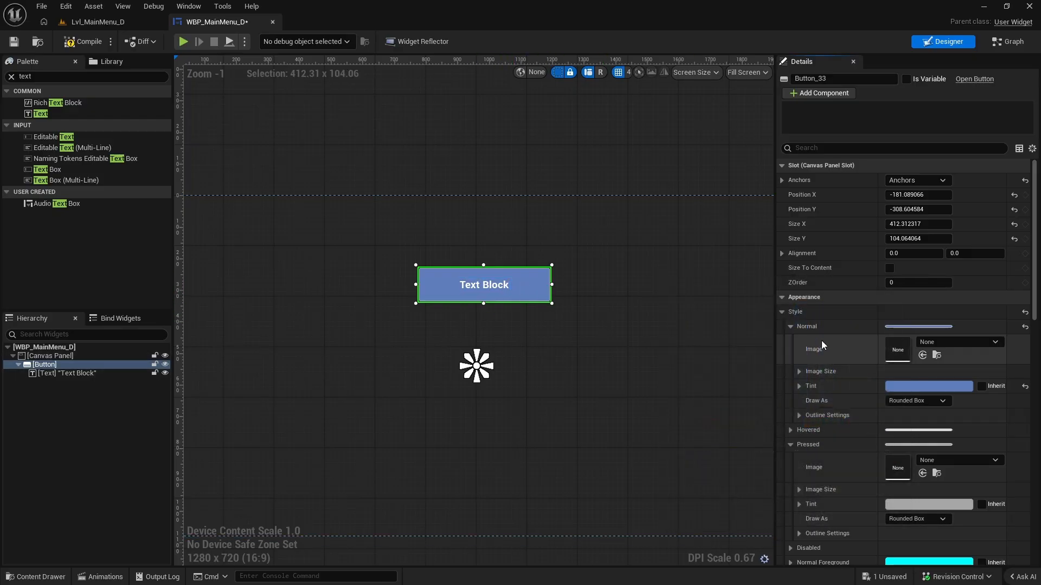
click(791, 326)
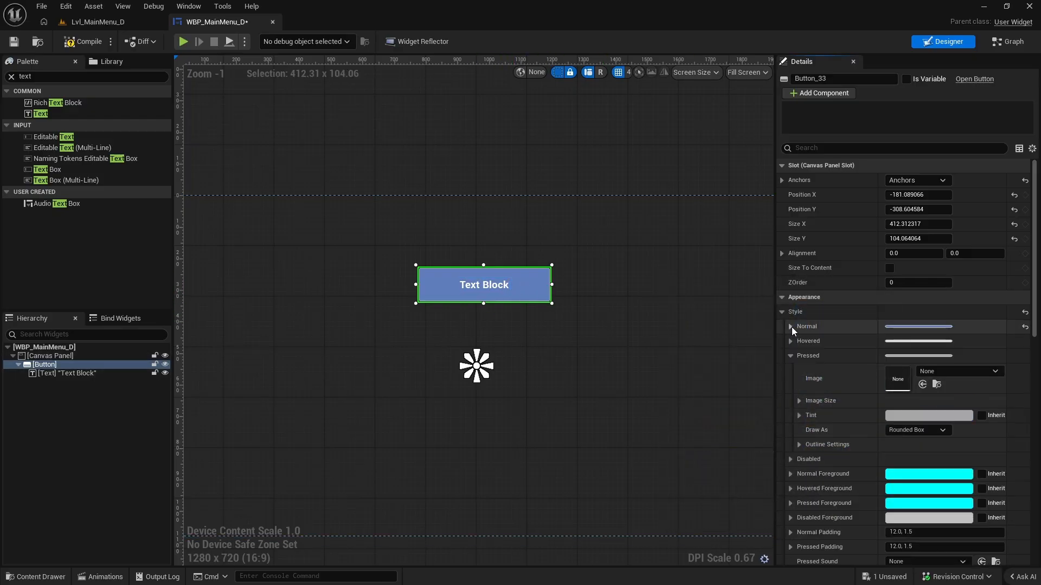
Set the tint of the button's Pressed style to a saturated green.
click(791, 356)
click(791, 355)
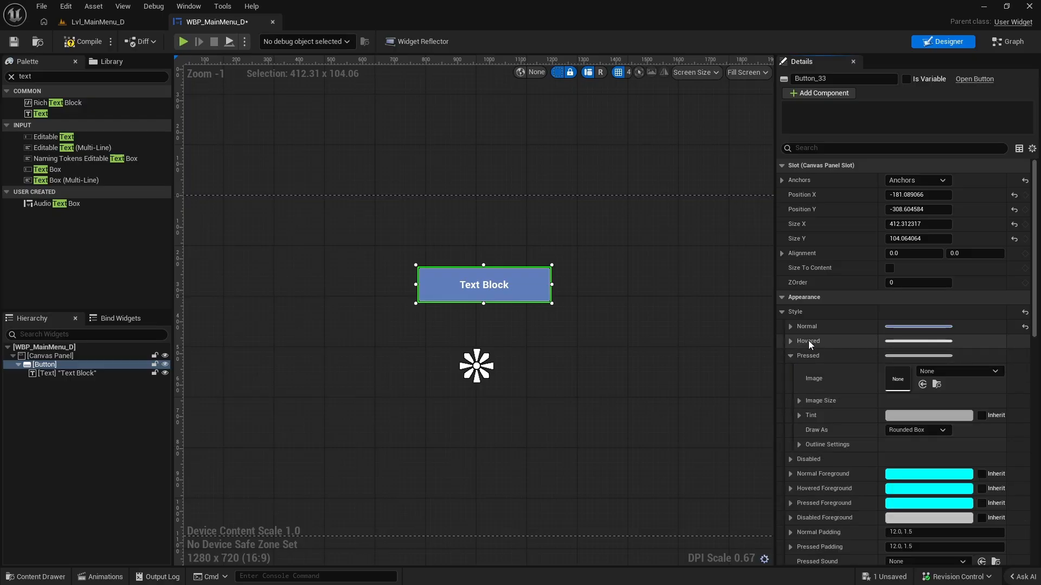
click(911, 415)
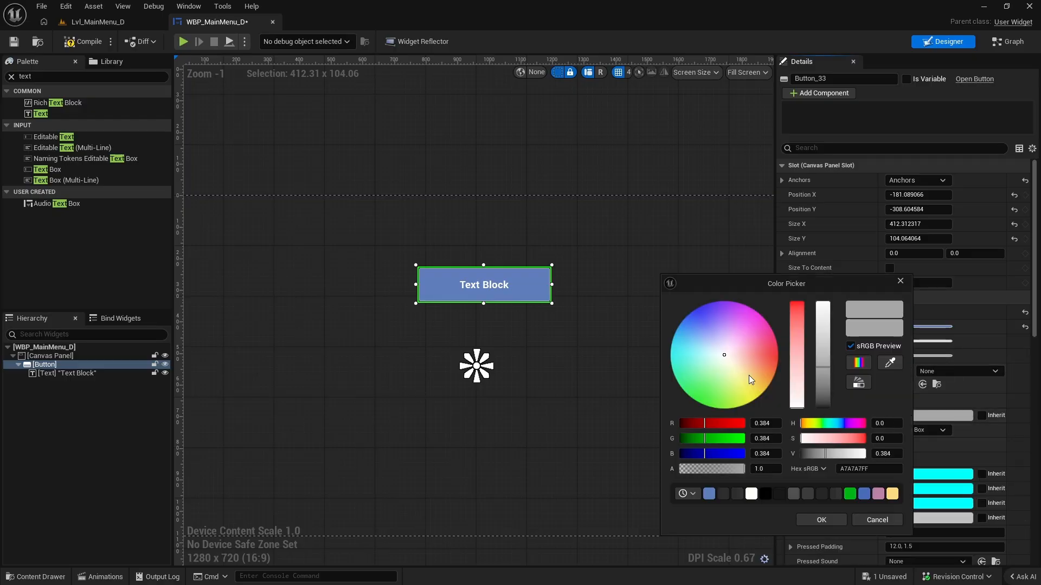
drag(735, 358, 699, 404)
click(822, 520)
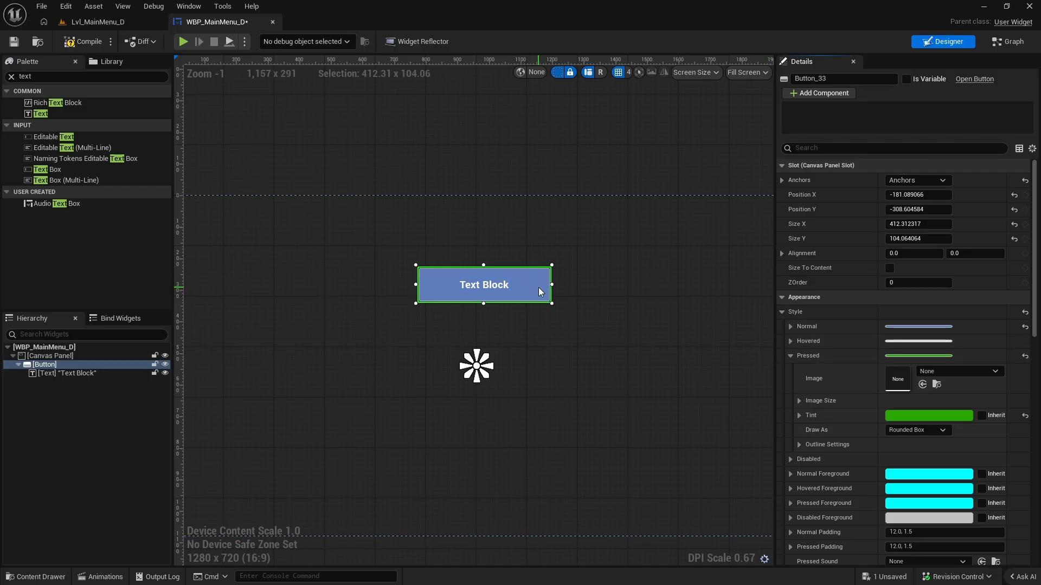
Set the tint of the button's Hovered style to a dark blue.
click(791, 341)
click(923, 401)
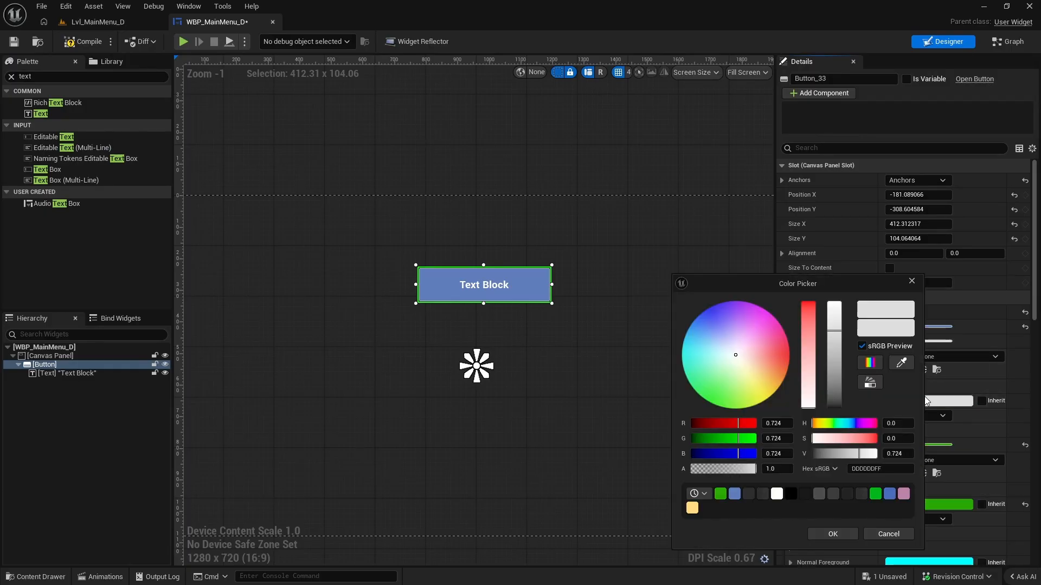
drag(737, 353, 707, 320)
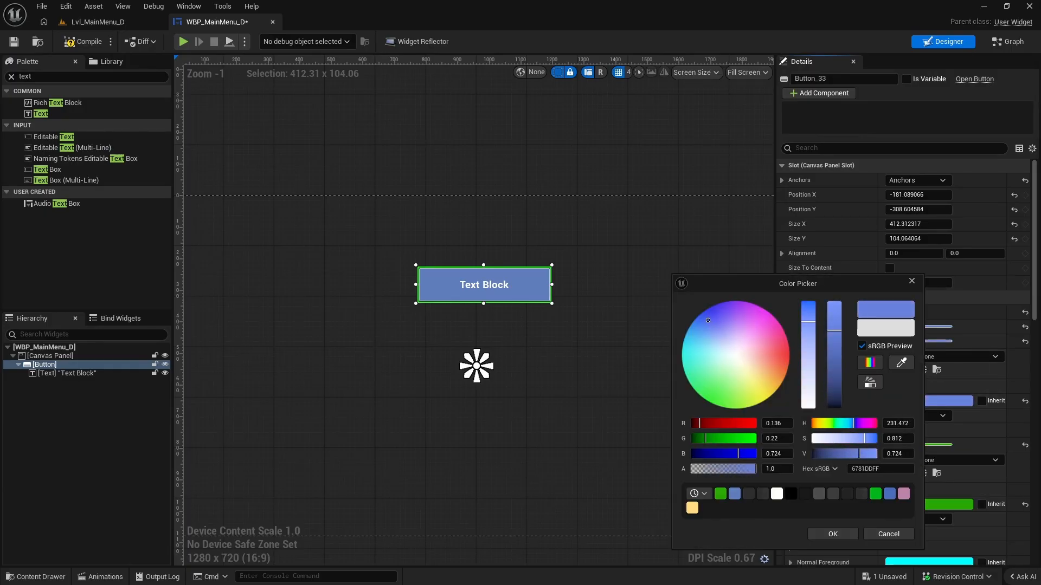
drag(834, 331, 841, 395)
click(833, 534)
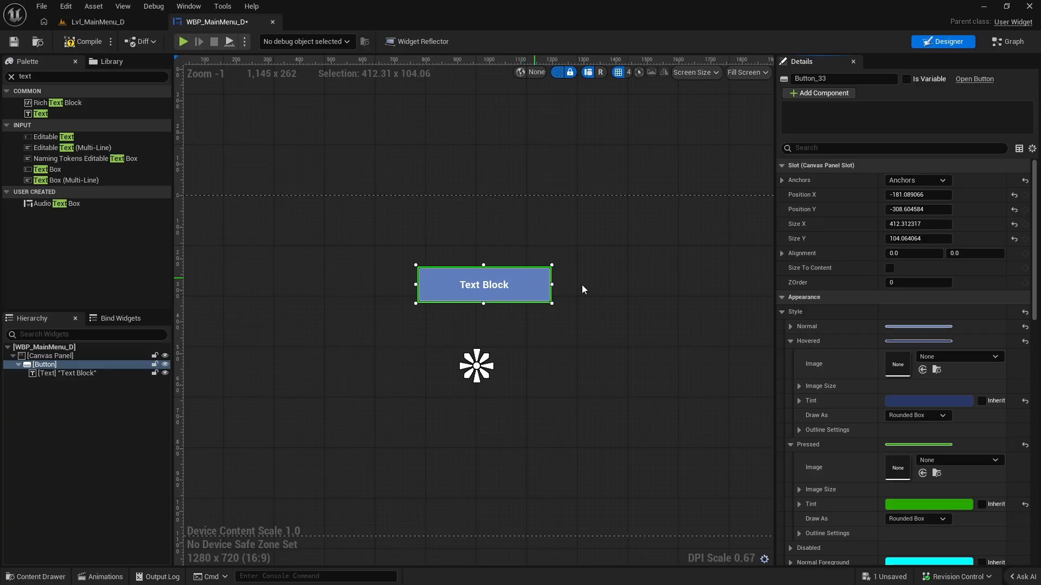
click(790, 341)
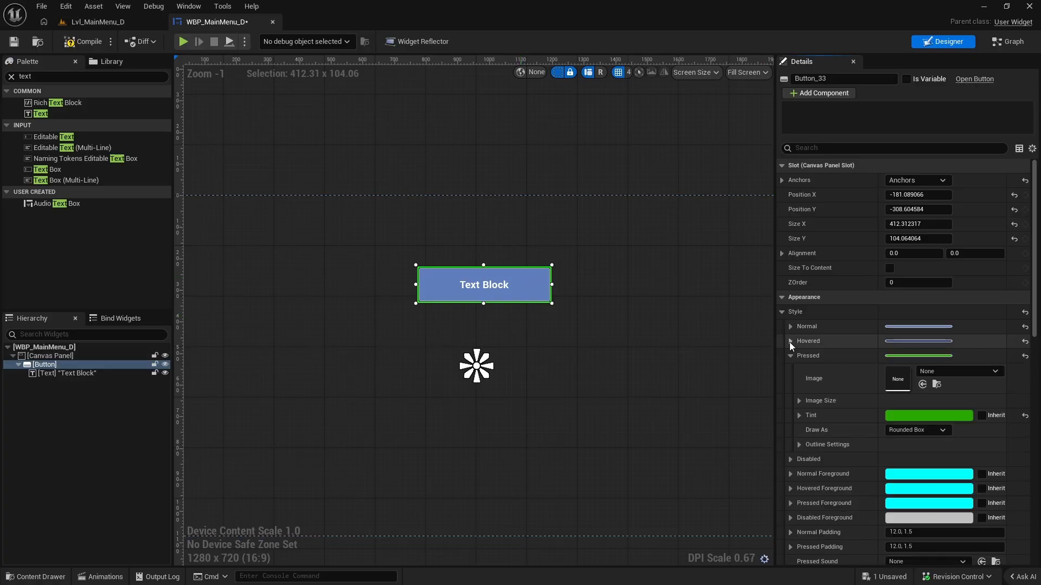
Set the colour of the button's text block to yellow.
click(489, 284)
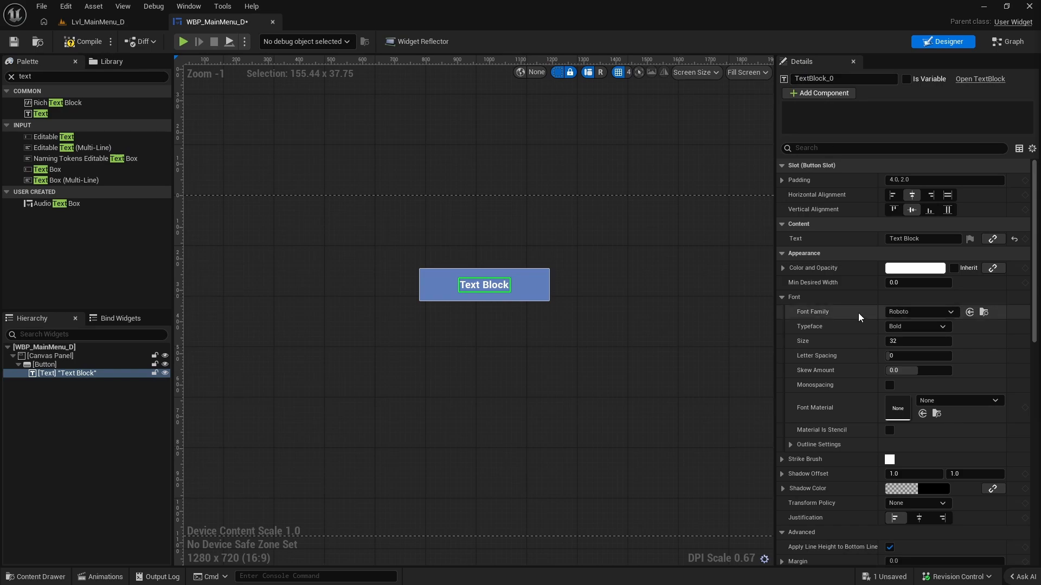
click(906, 270)
drag(727, 345, 757, 390)
click(817, 530)
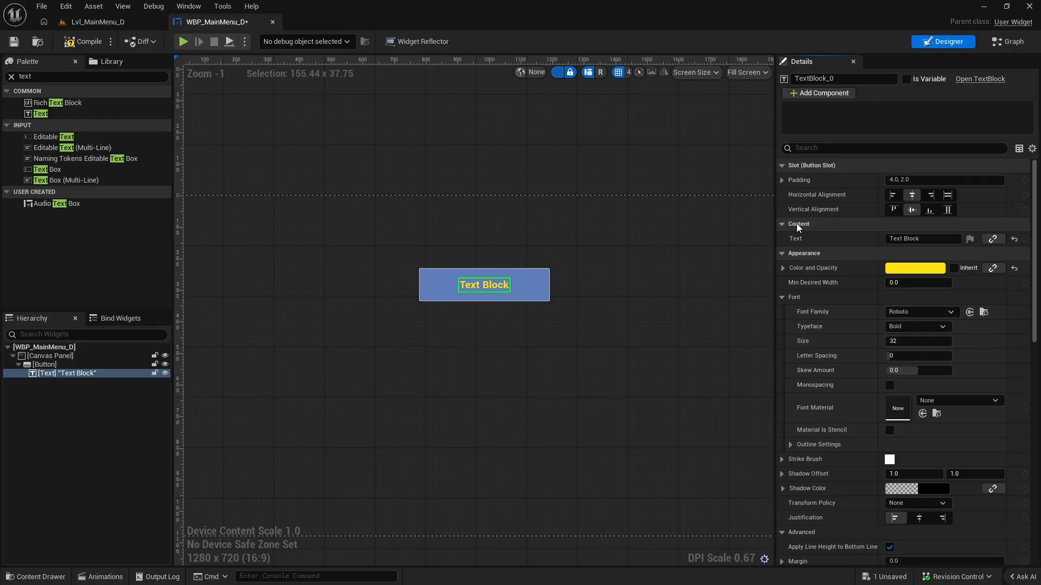
Change the button's text to "Start" and set its font size to 88.
click(892, 239)
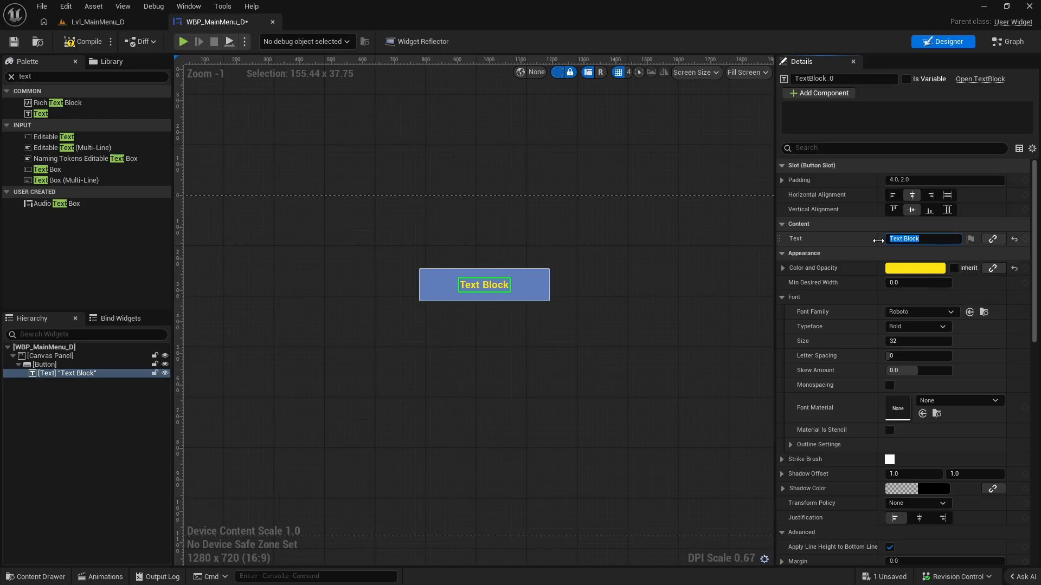
text(Start)
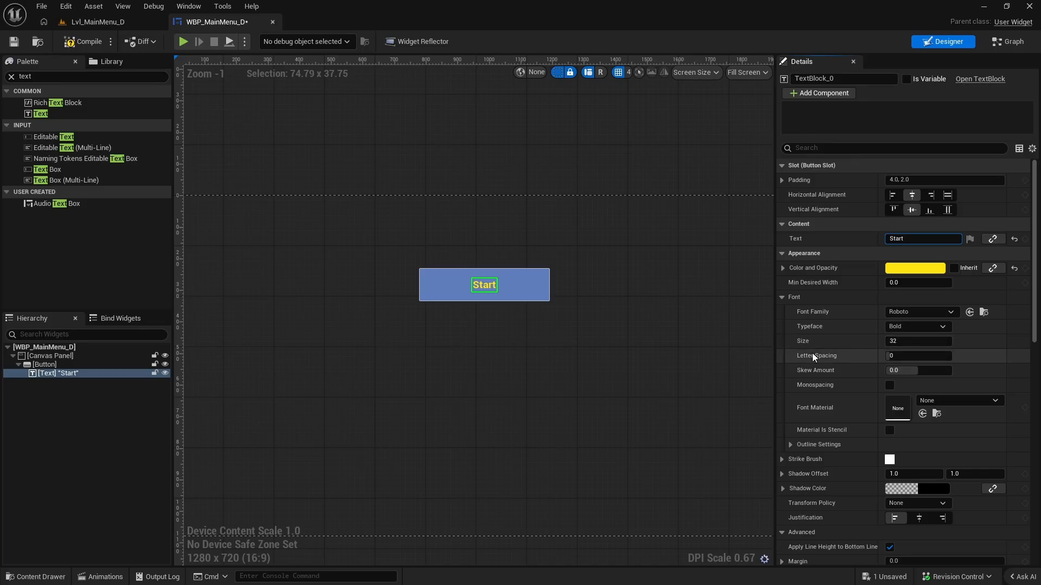
mouse_move(907, 343)
mouse_down()
mouse_move(954, 343)
mouse_move(912, 343)
mouse_up()
Try centre justification on the Start text and set it back to left.
scroll(884, 383, down, 1)
scroll(885, 384, down, 2)
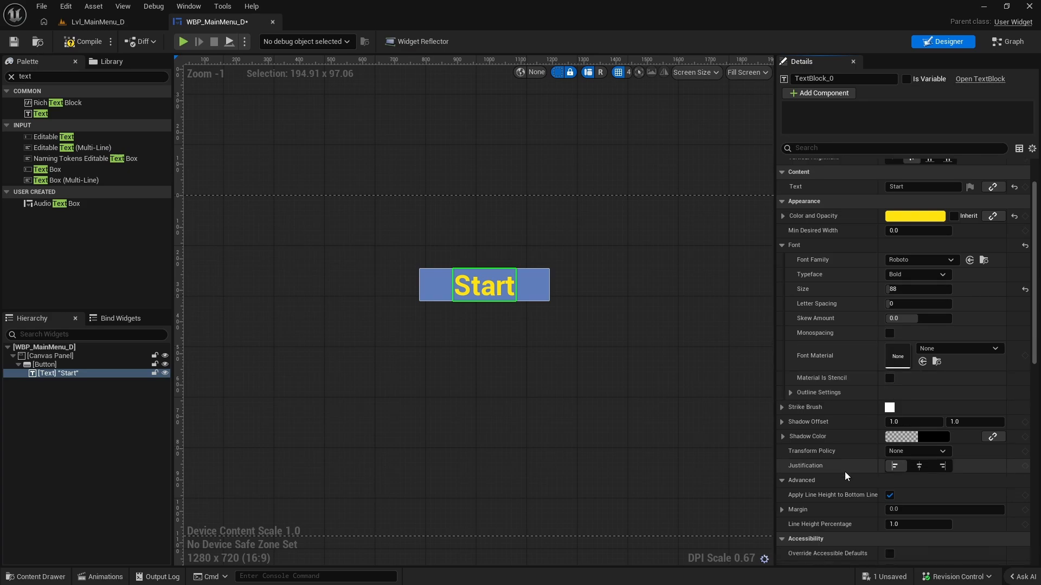
click(918, 466)
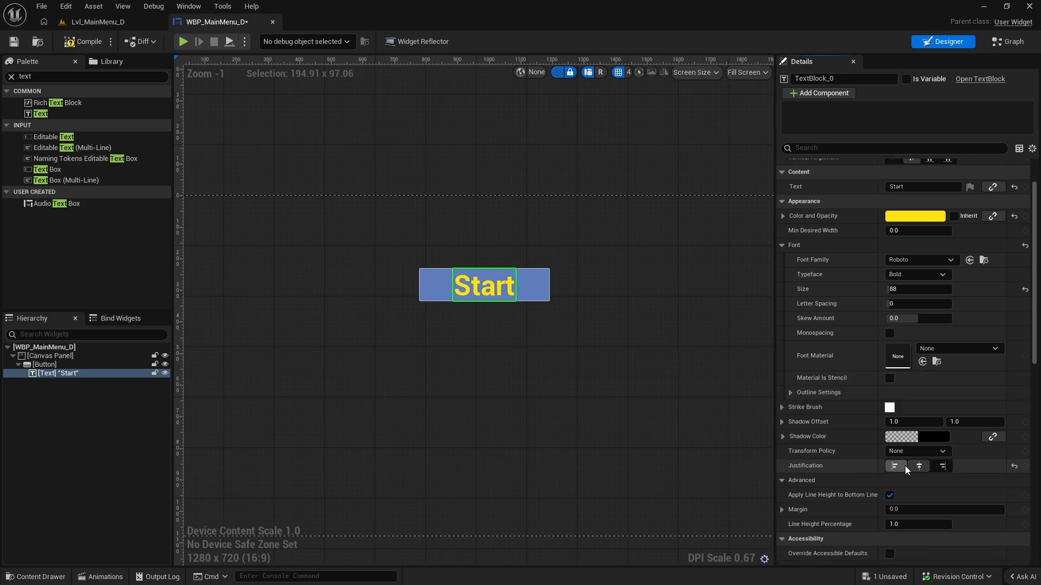
click(891, 469)
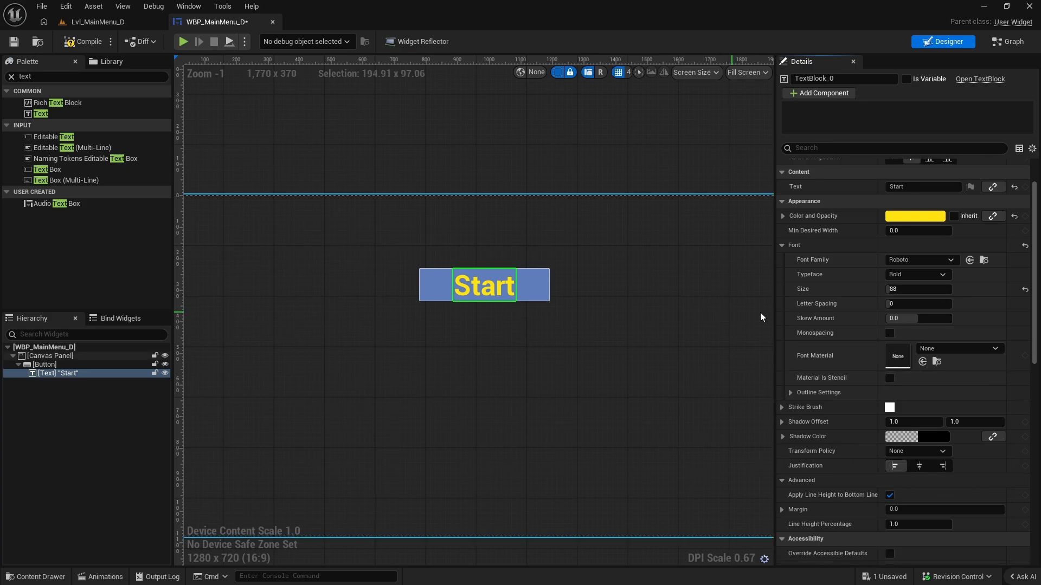
scroll(853, 292, up, 1)
scroll(862, 293, up, 2)
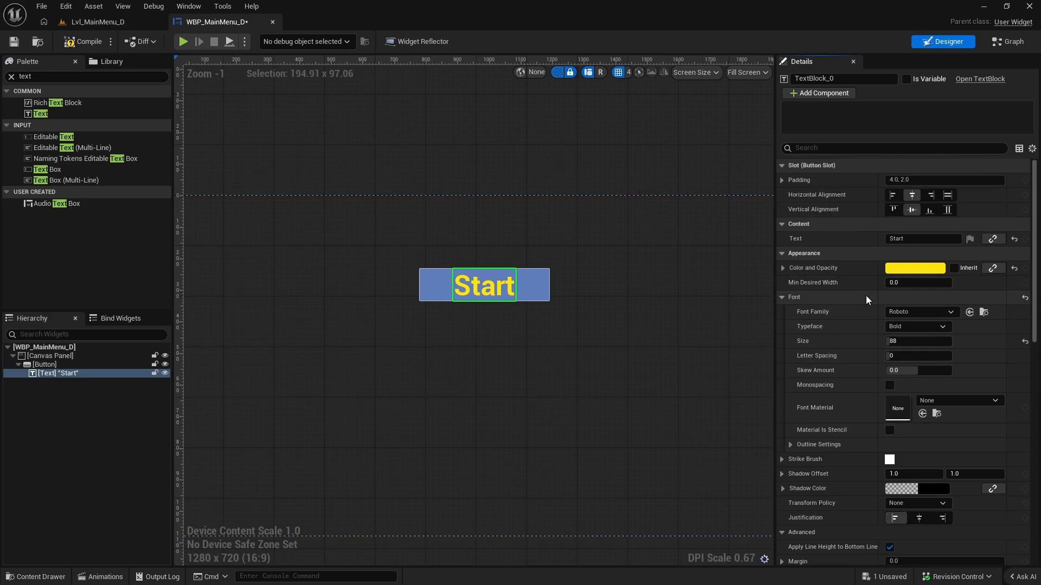
click(529, 290)
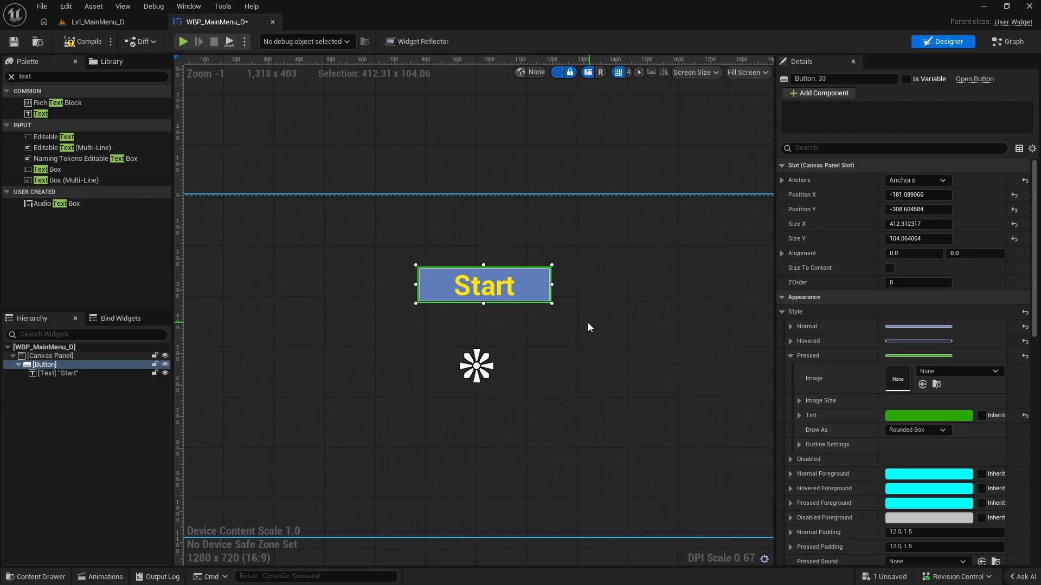
click(482, 284)
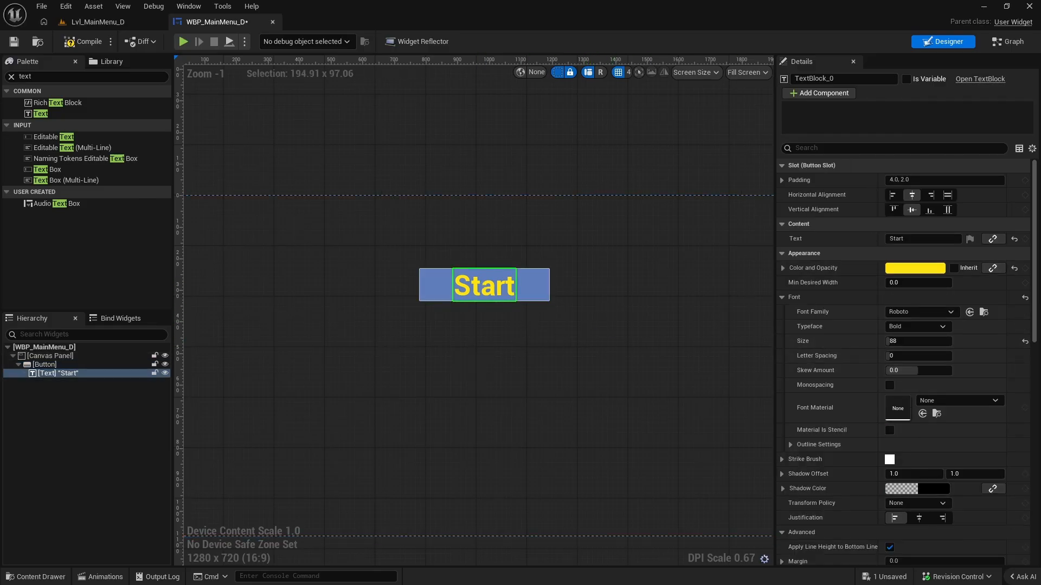
click(1013, 578)
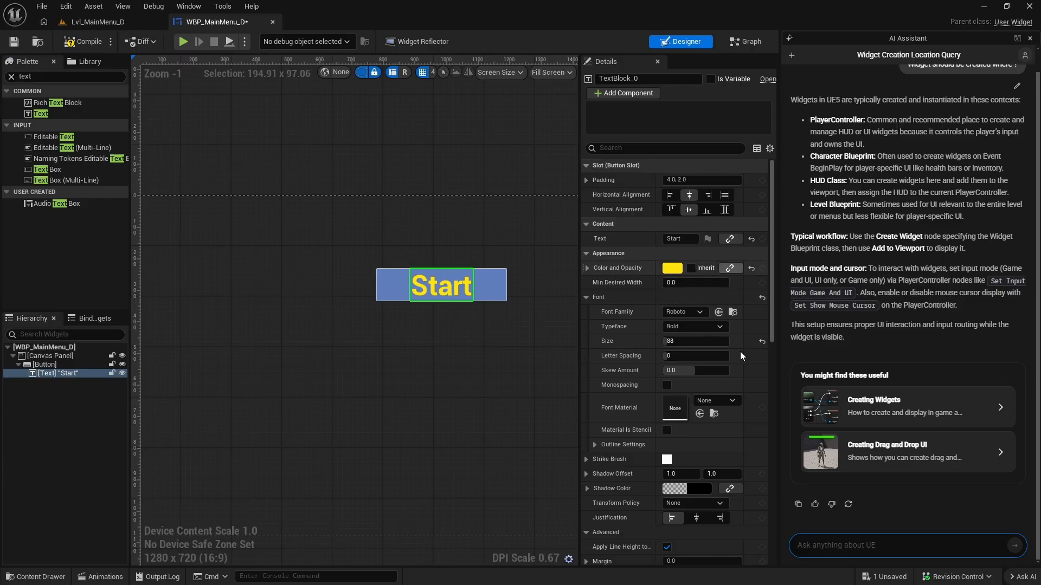
click(1017, 582)
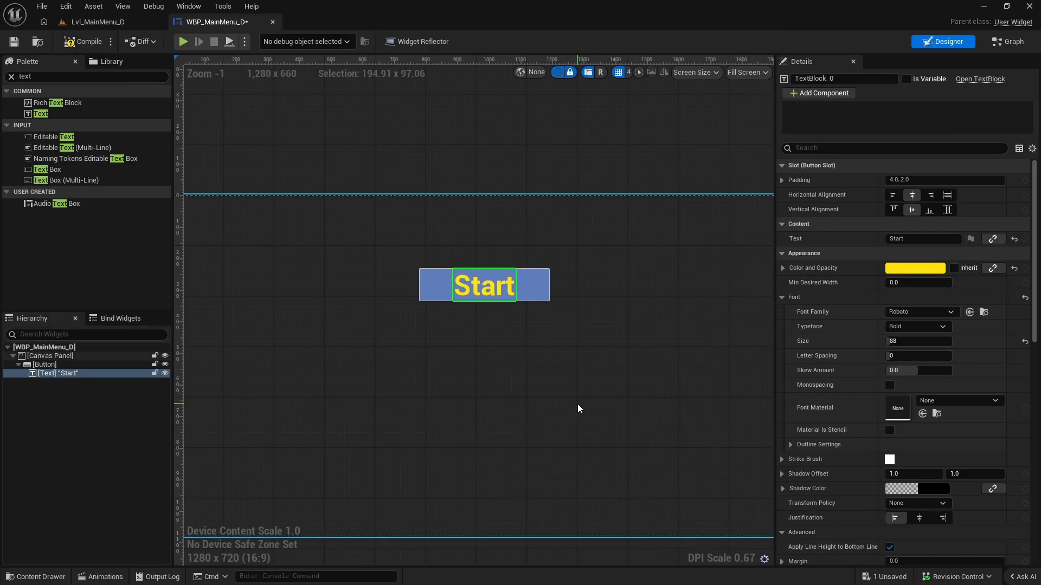
Move the Start button to the canvas's horizontal centre, at about X -209, Y -301.
click(534, 288)
scroll(526, 331, down, 1)
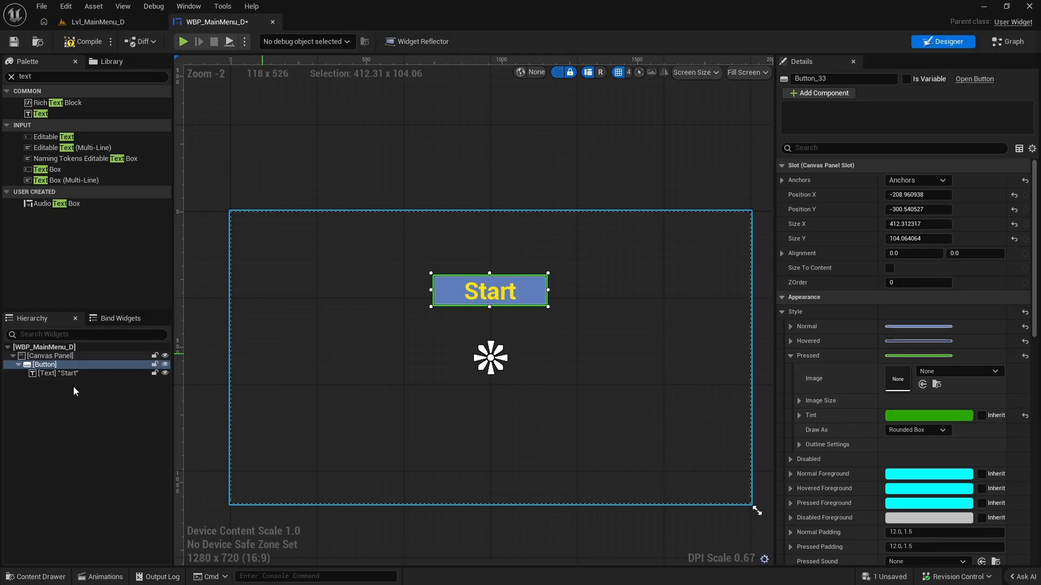
click(41, 365)
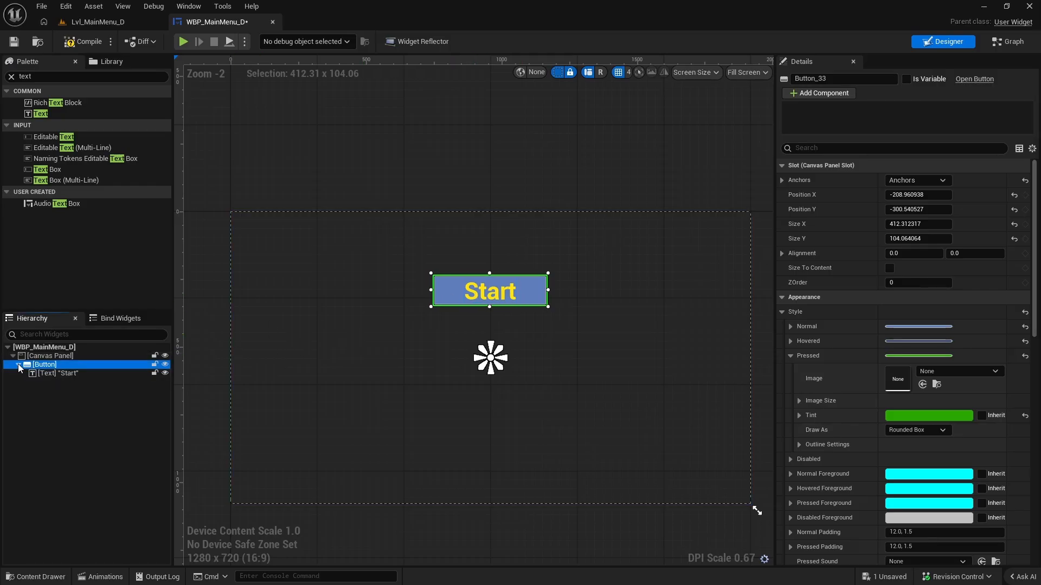
click(44, 366)
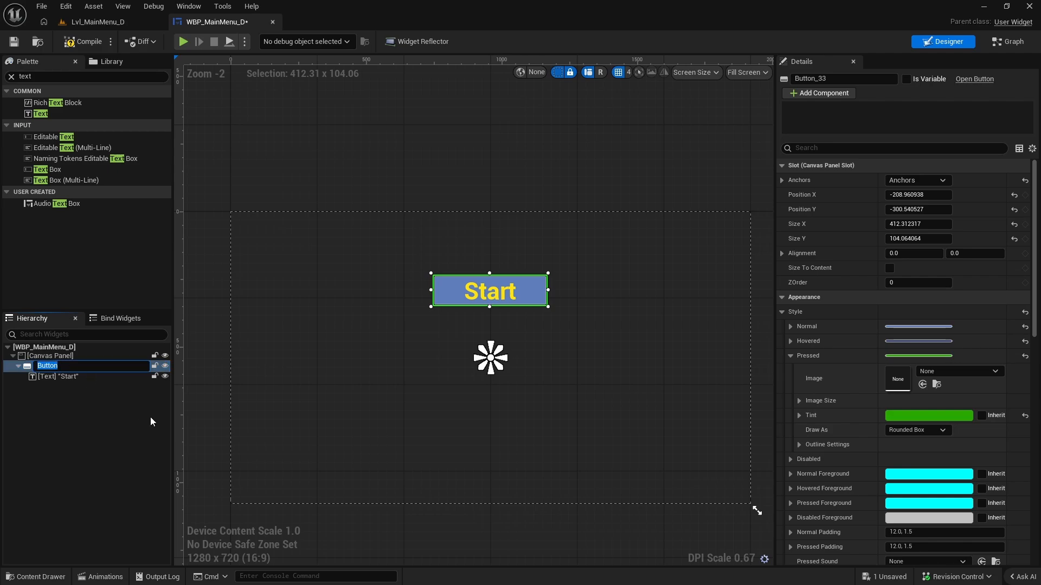
click(77, 422)
Duplicate the Start button and place the copy directly beneath the original, at about X -205, Y -81.
click(51, 362)
right_click(61, 366)
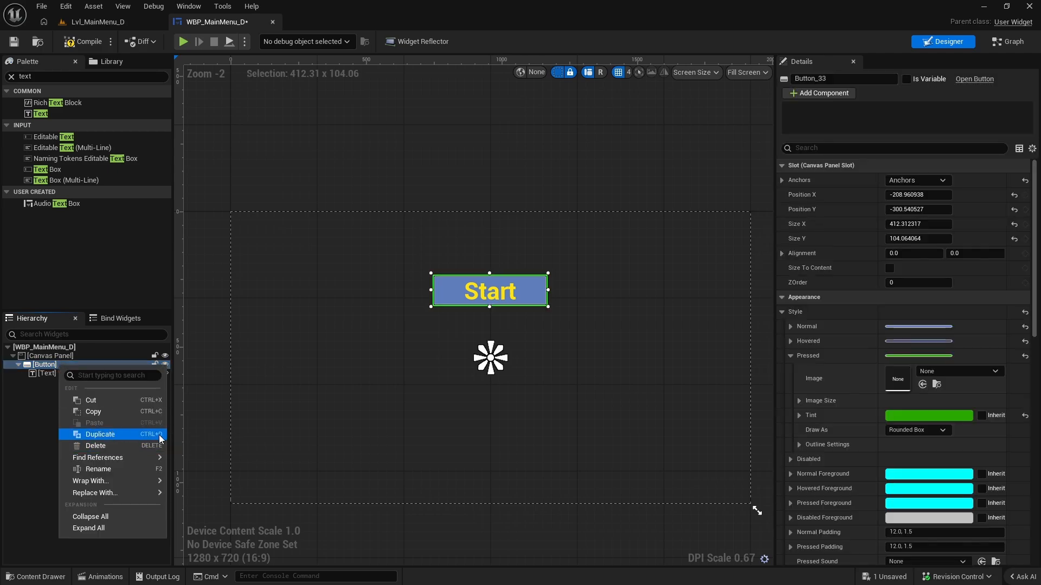
click(104, 435)
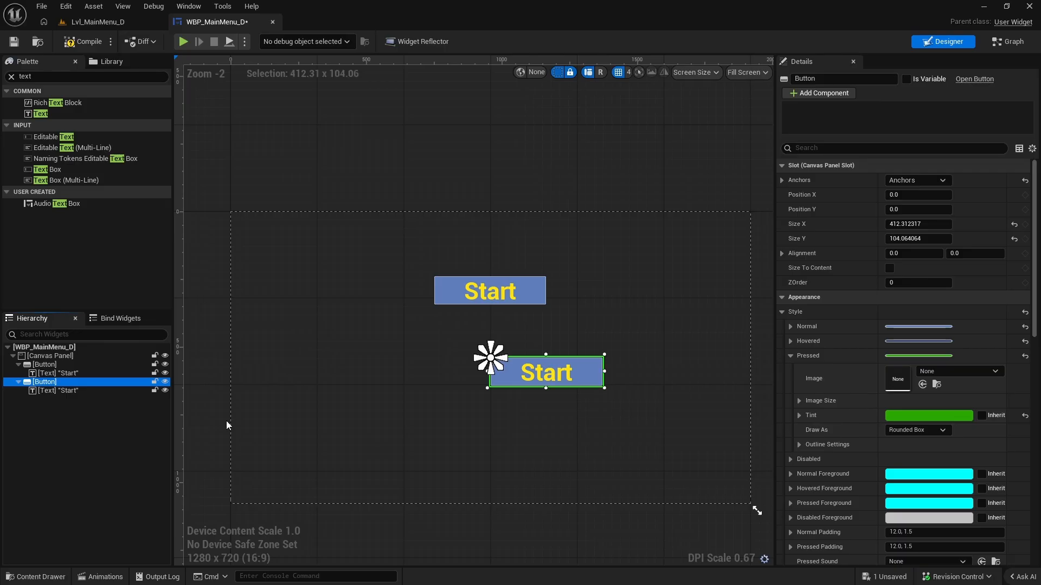
click(581, 368)
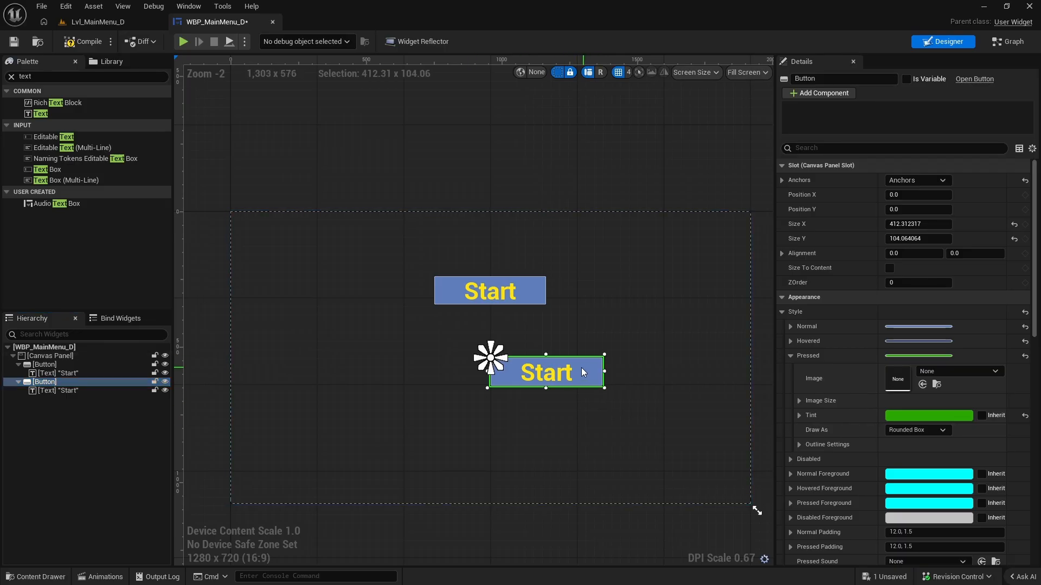
drag(581, 367, 531, 391)
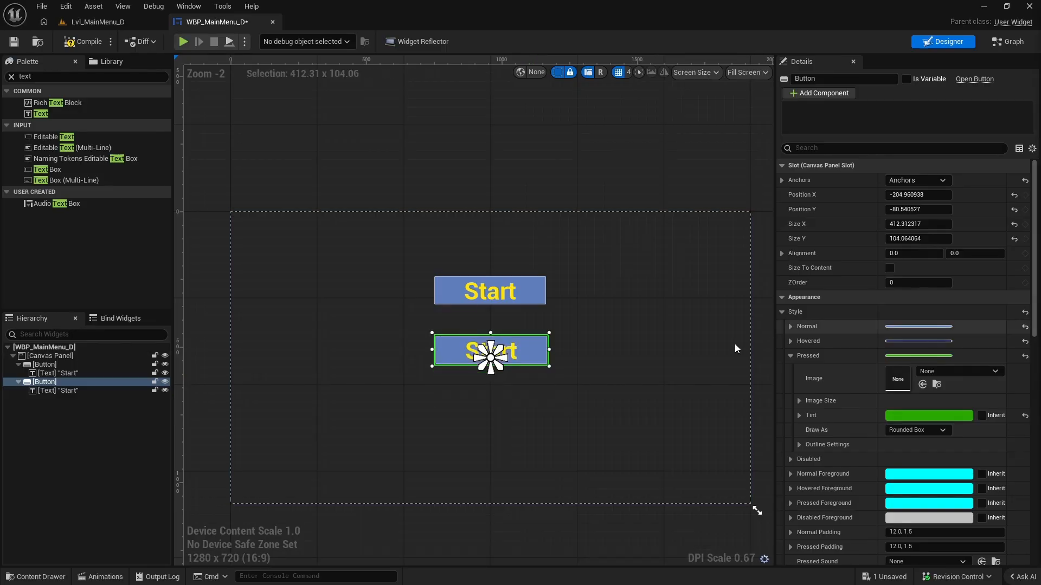
Change the duplicated button's text to "Quit".
click(510, 352)
click(908, 239)
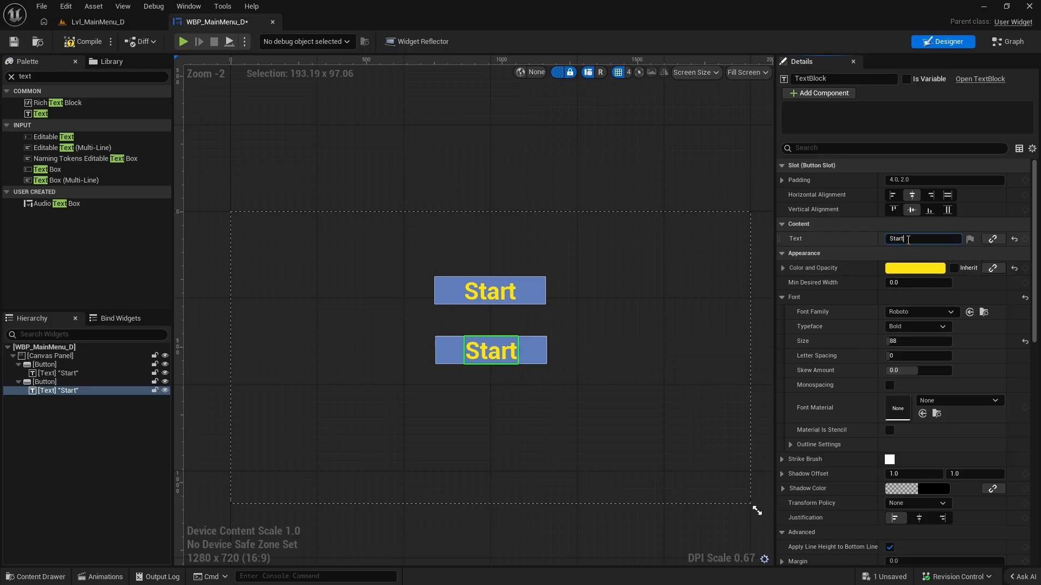
text(Quit)
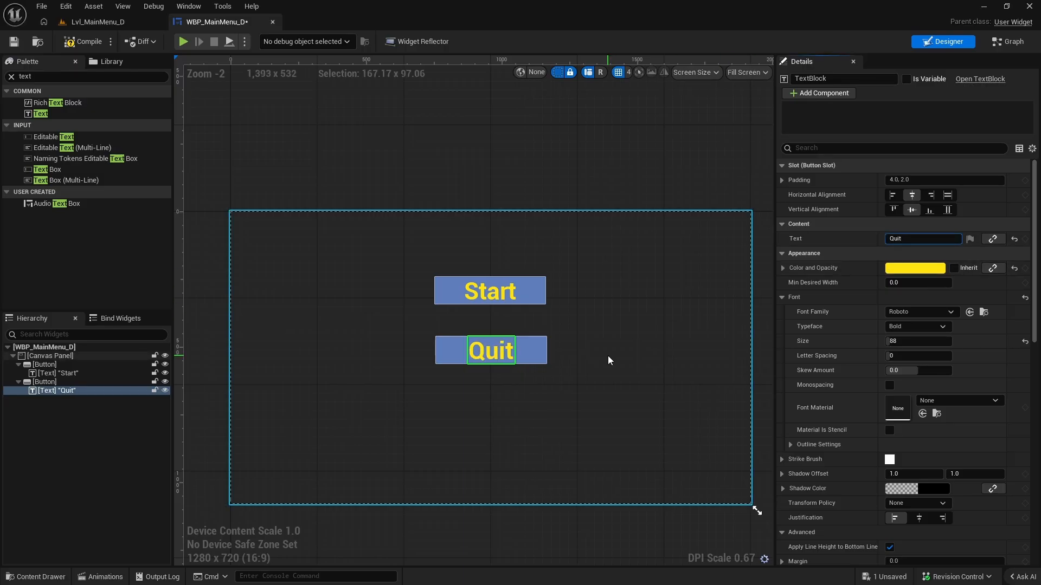
Set the tint of the Quit button's Normal style to teal, hex 3ABBA5FF.
click(540, 350)
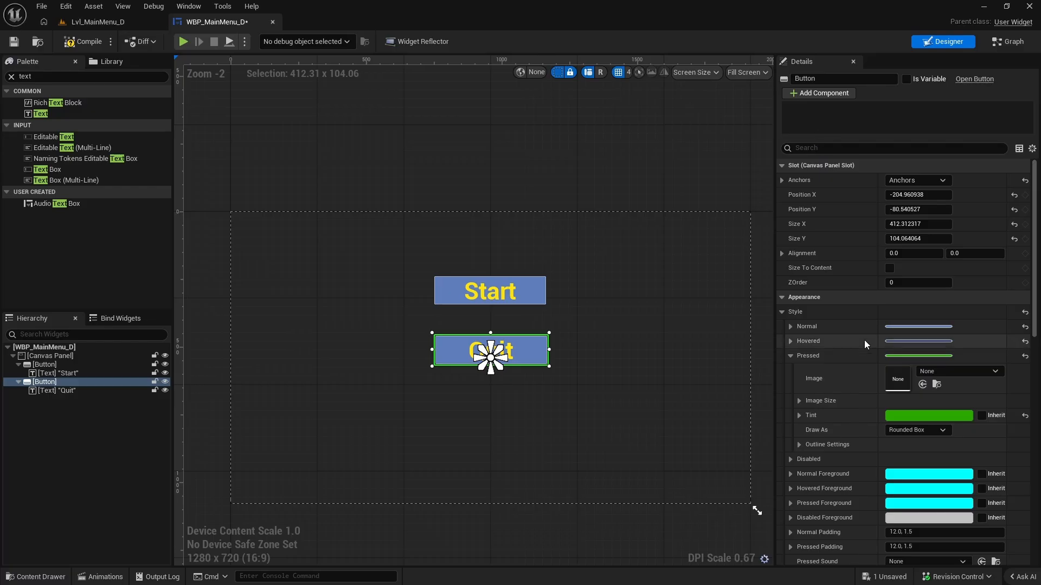
click(790, 326)
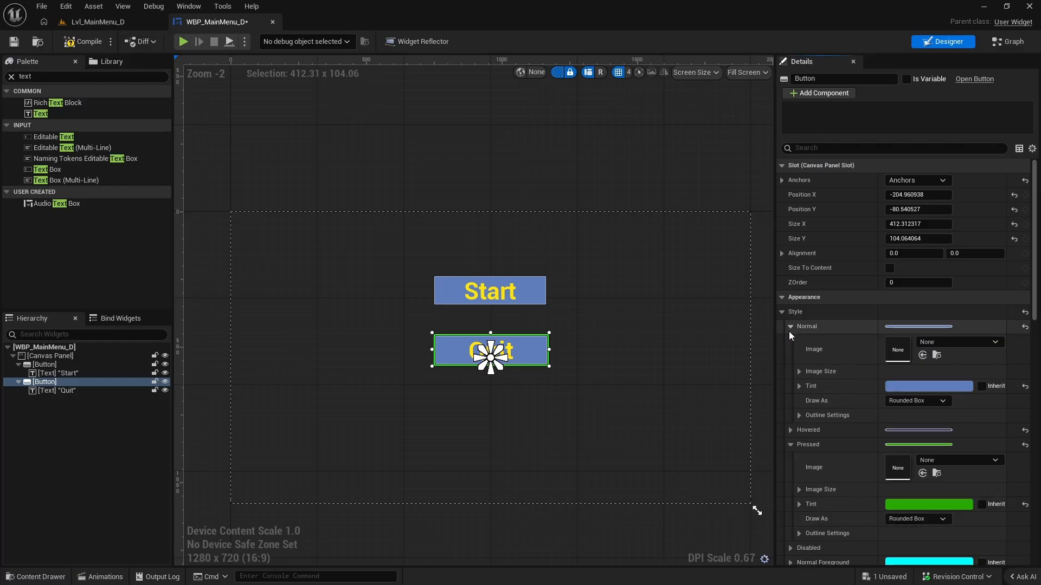
click(912, 385)
drag(699, 331, 679, 369)
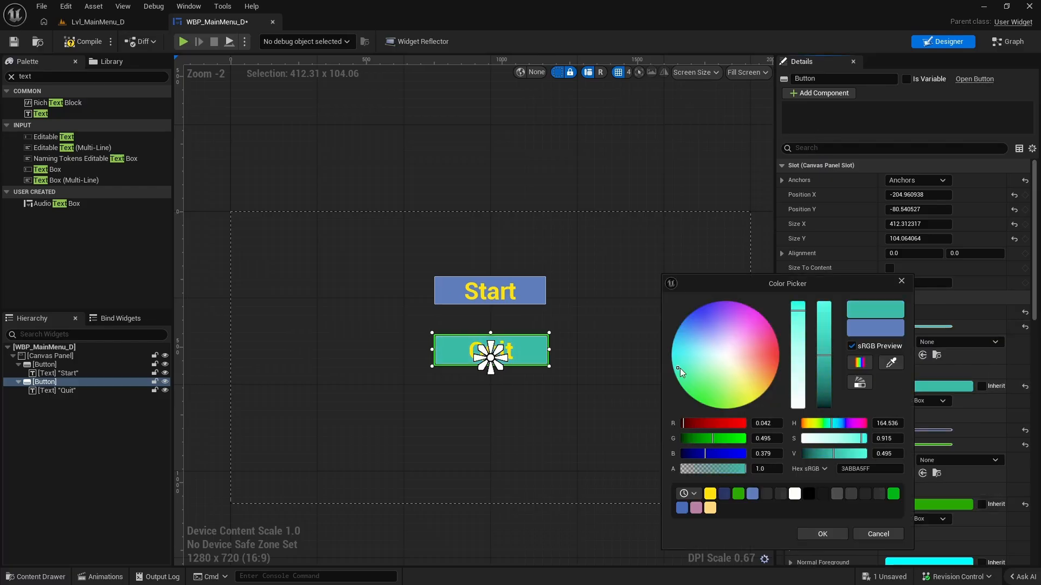
click(822, 535)
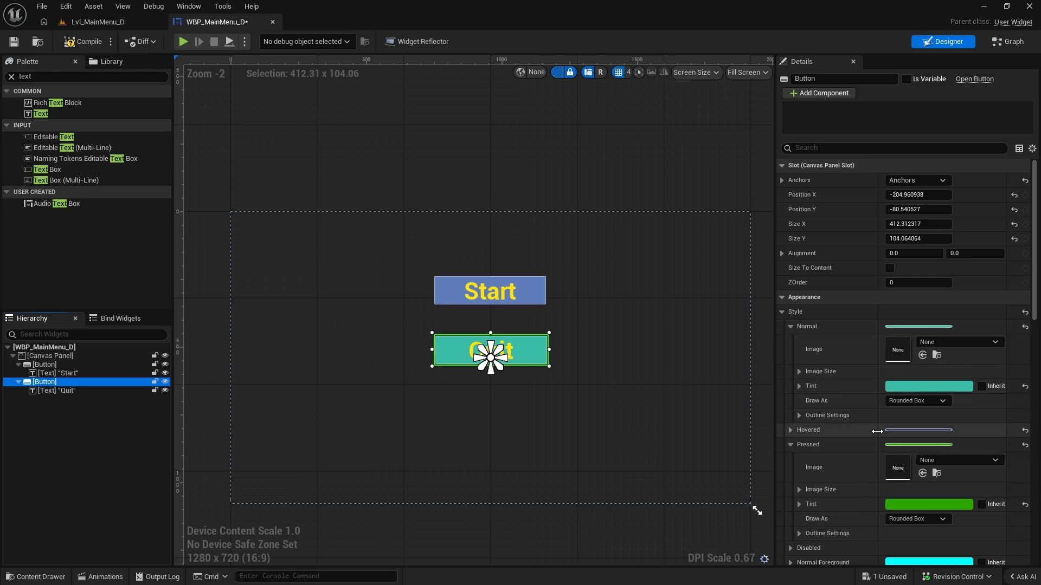
Set the tint of the Quit button's Hovered style to a dark green.
click(791, 431)
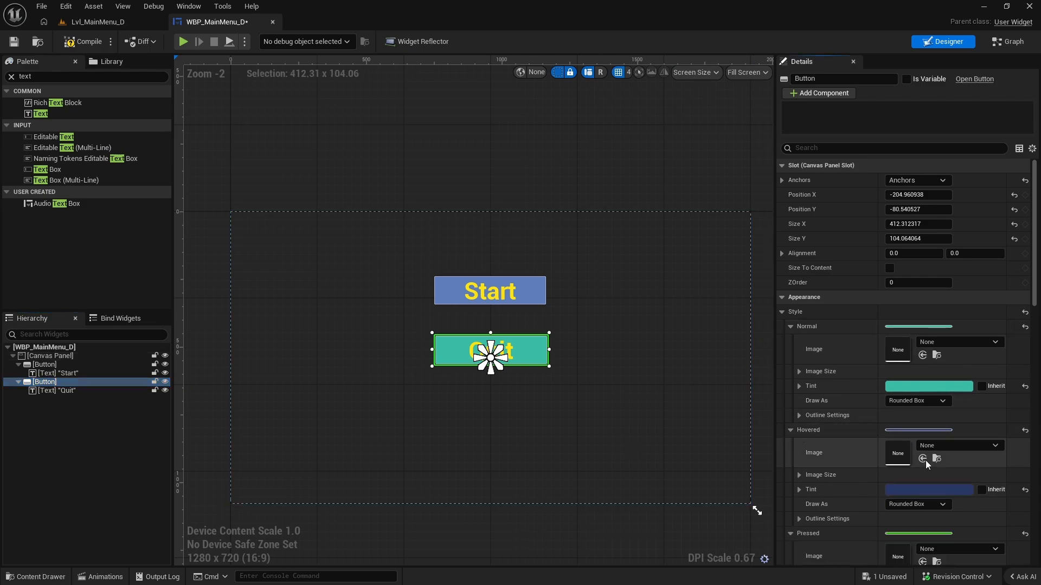
click(915, 490)
drag(736, 372, 700, 382)
drag(838, 394, 838, 401)
click(836, 534)
click(608, 314)
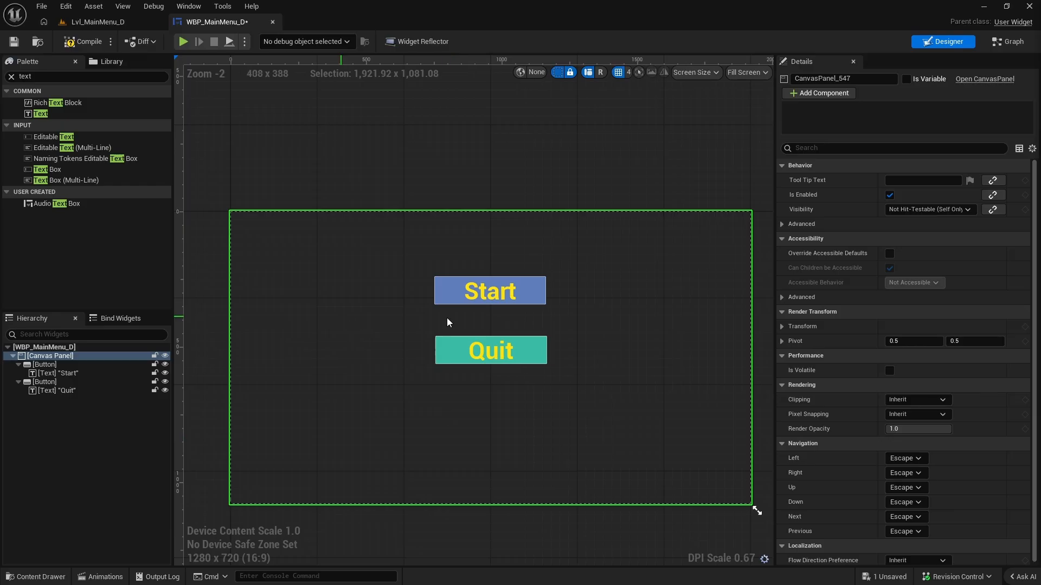
Find the Image widget in the palette and add one to the canvas panel.
click(47, 77)
key(BackSpace)
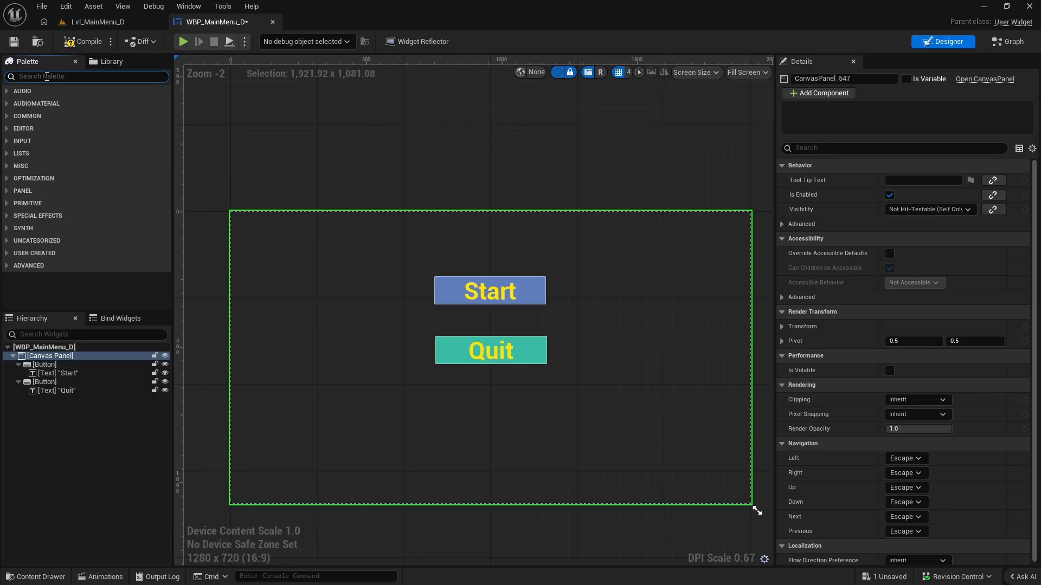
text(img)
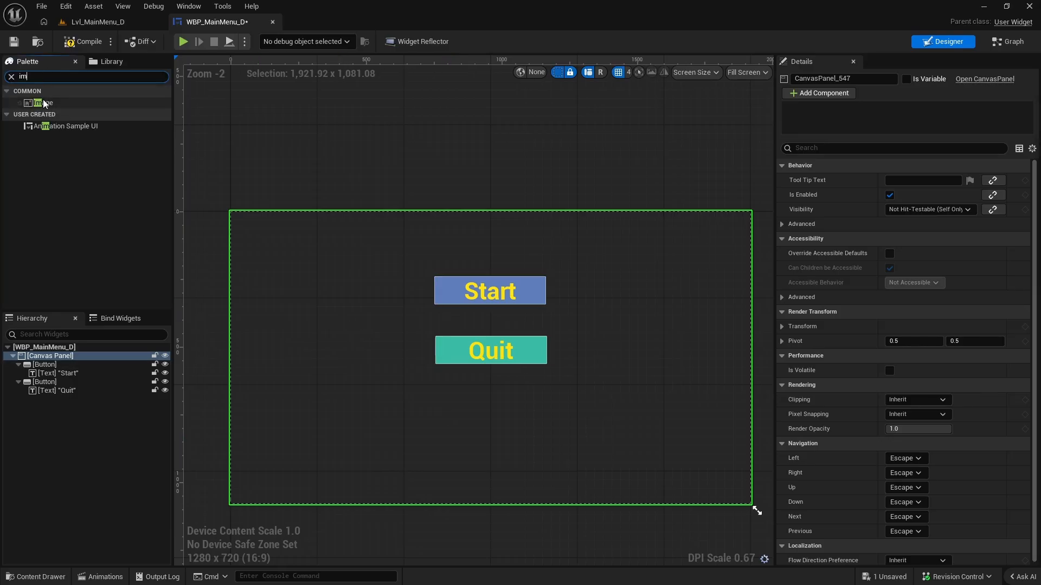
drag(46, 103, 350, 242)
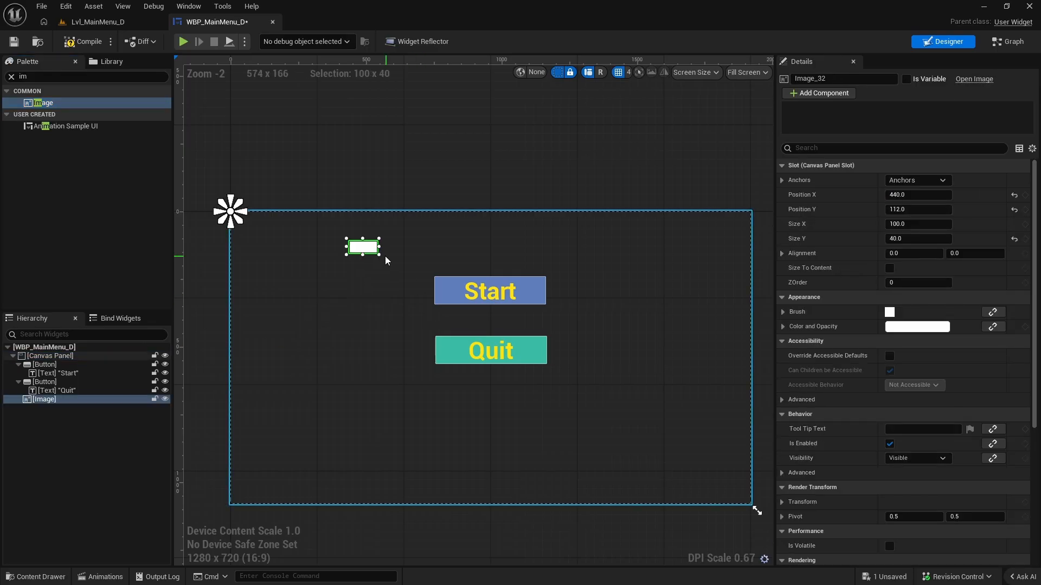
Anchor the image to the canvas centre, then place and resize it to about 753 × 669 around both buttons.
click(917, 180)
click(942, 245)
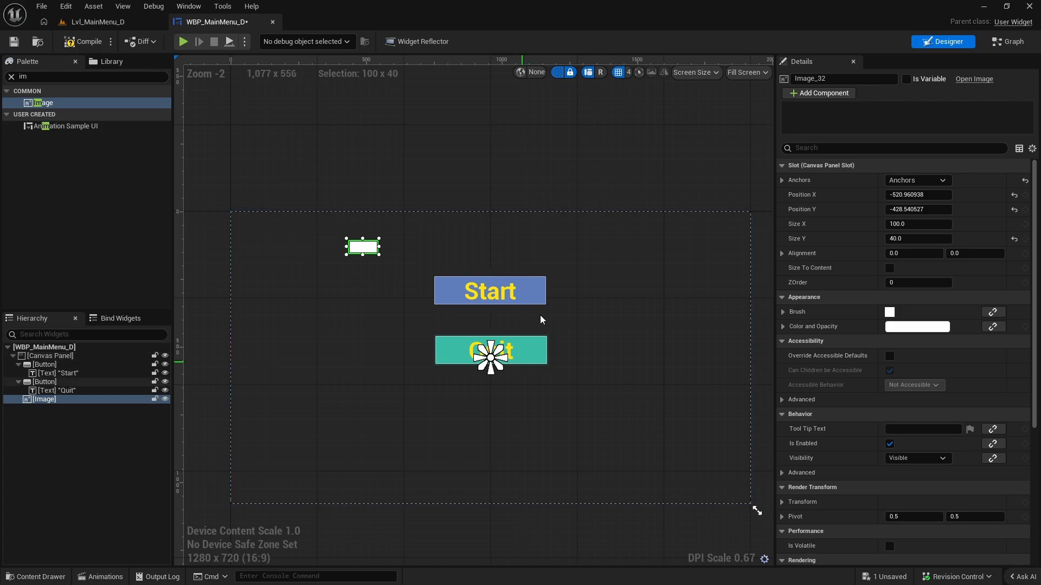
drag(374, 254, 593, 427)
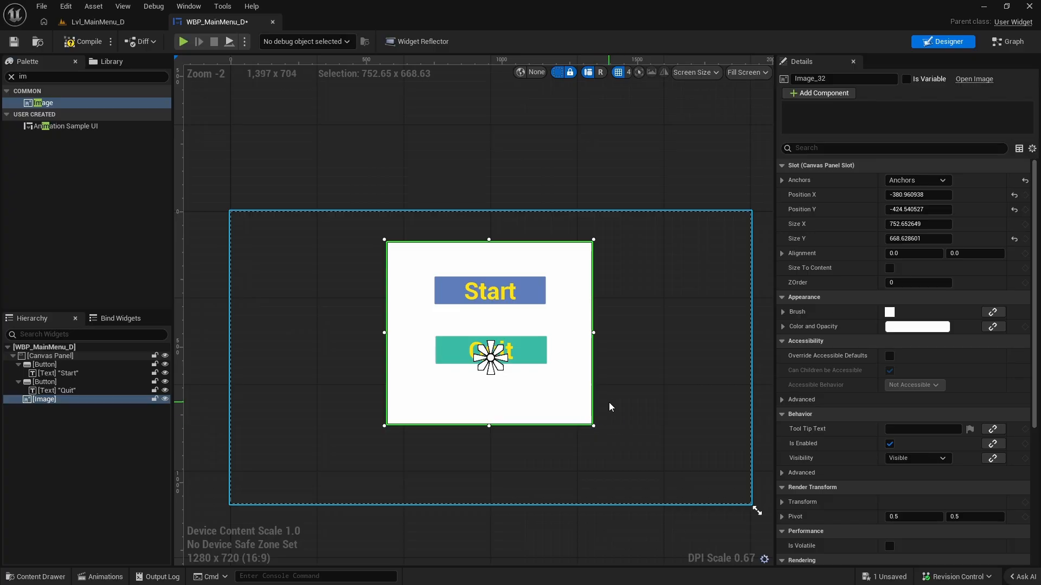
Set the tint of the image's brush to black.
click(783, 312)
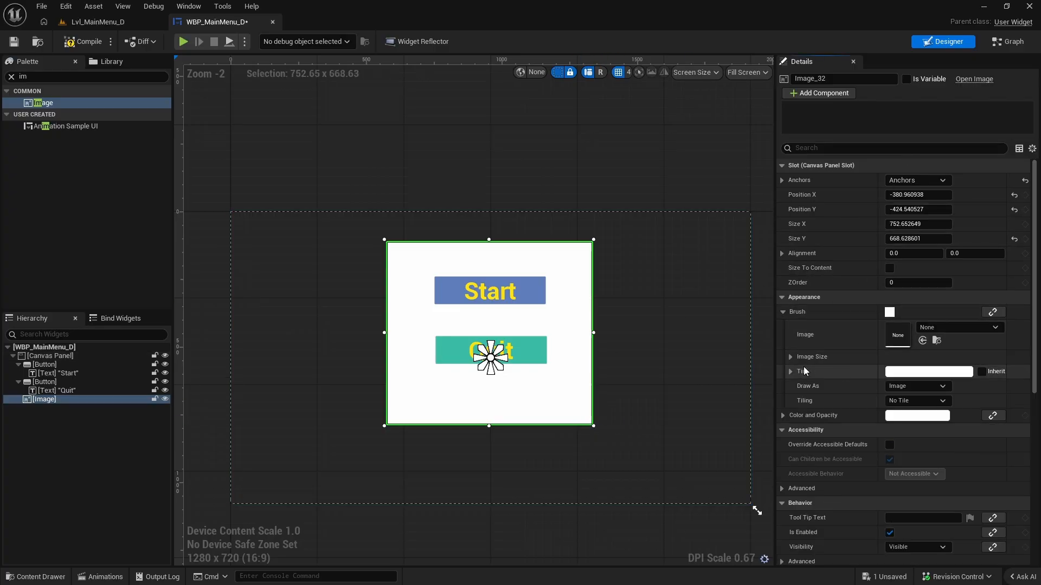
click(922, 372)
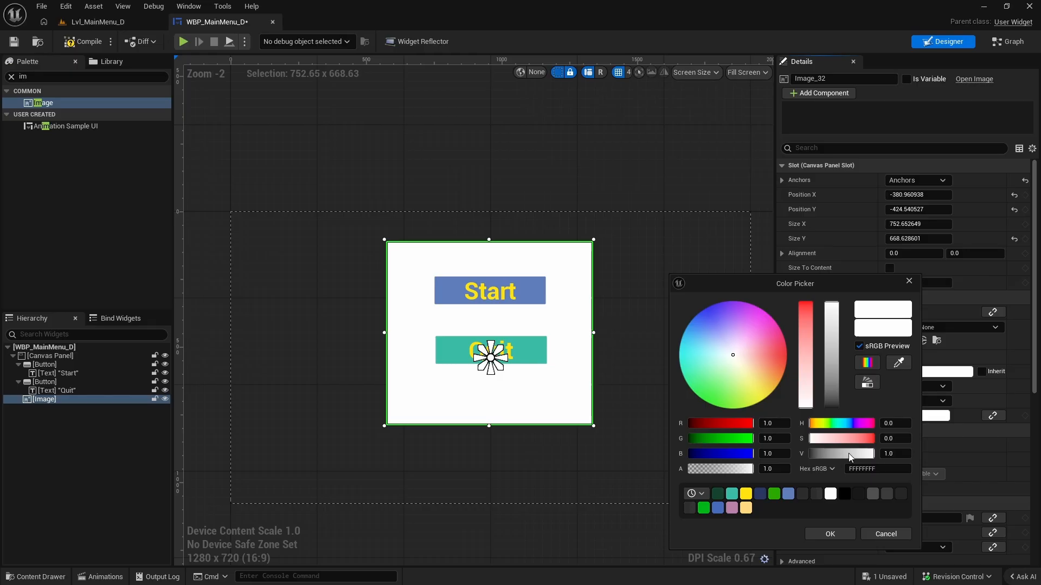
drag(848, 454, 811, 454)
click(827, 533)
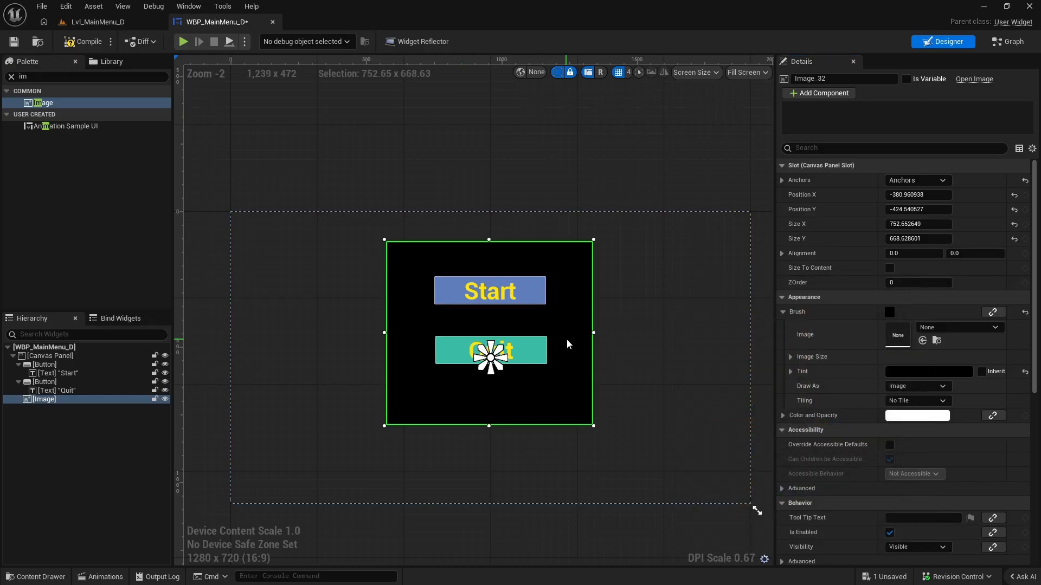
Set the black background image's ZOrder to -5, and check that the Start and Quit buttons can be selected in front of it.
click(621, 318)
click(557, 271)
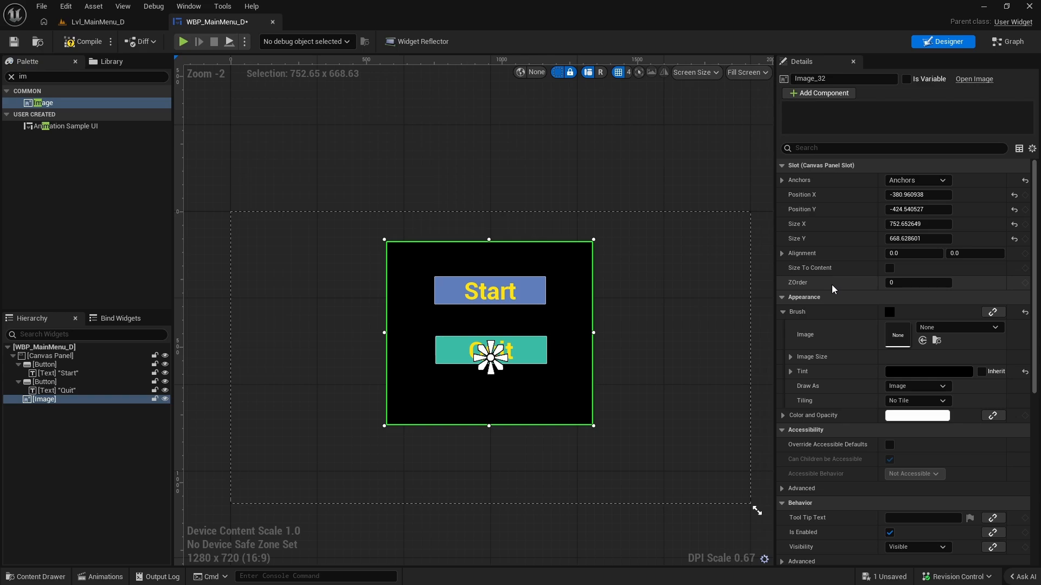
click(886, 282)
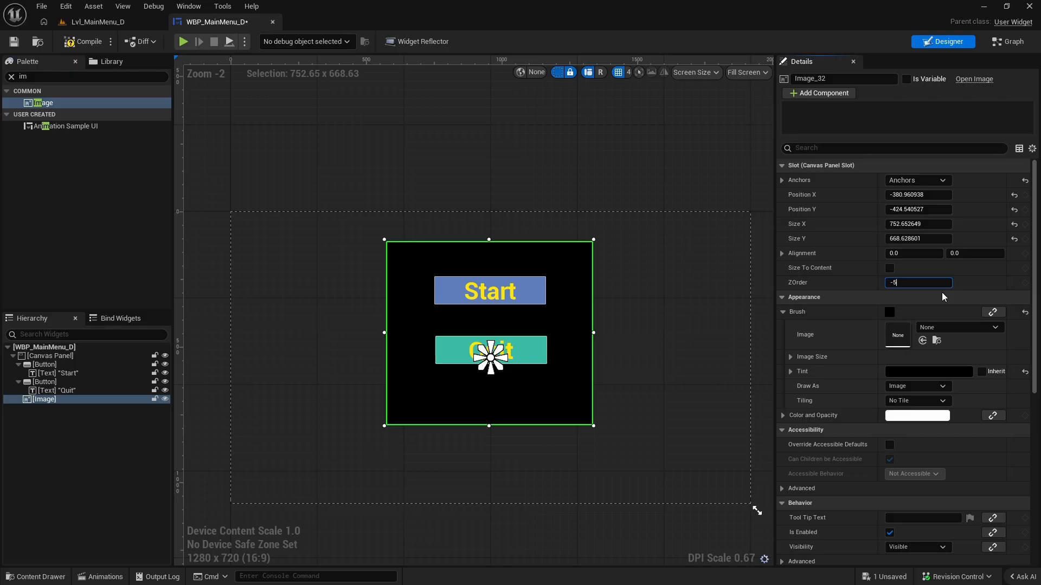
click(534, 293)
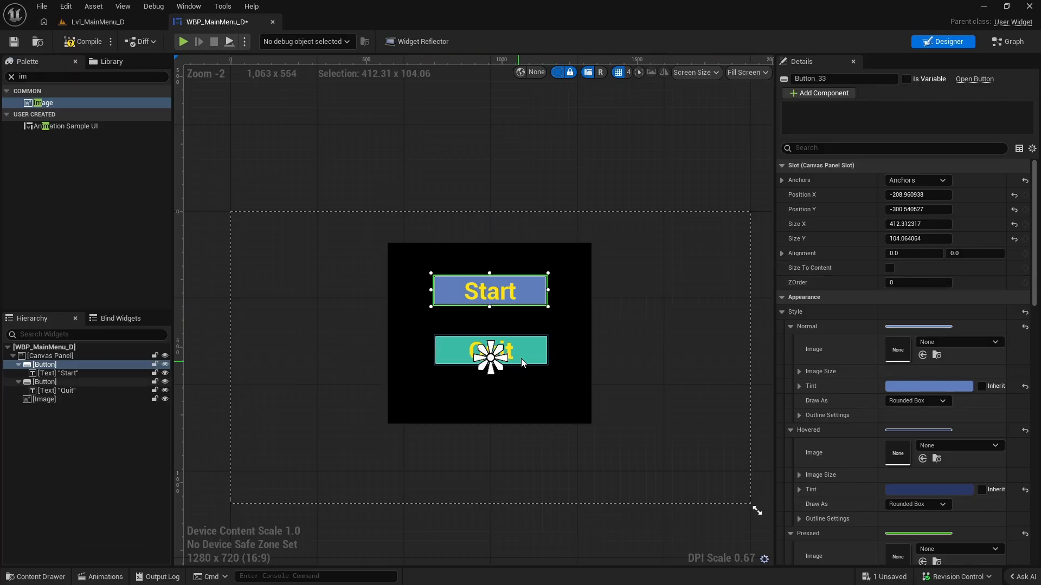
click(477, 351)
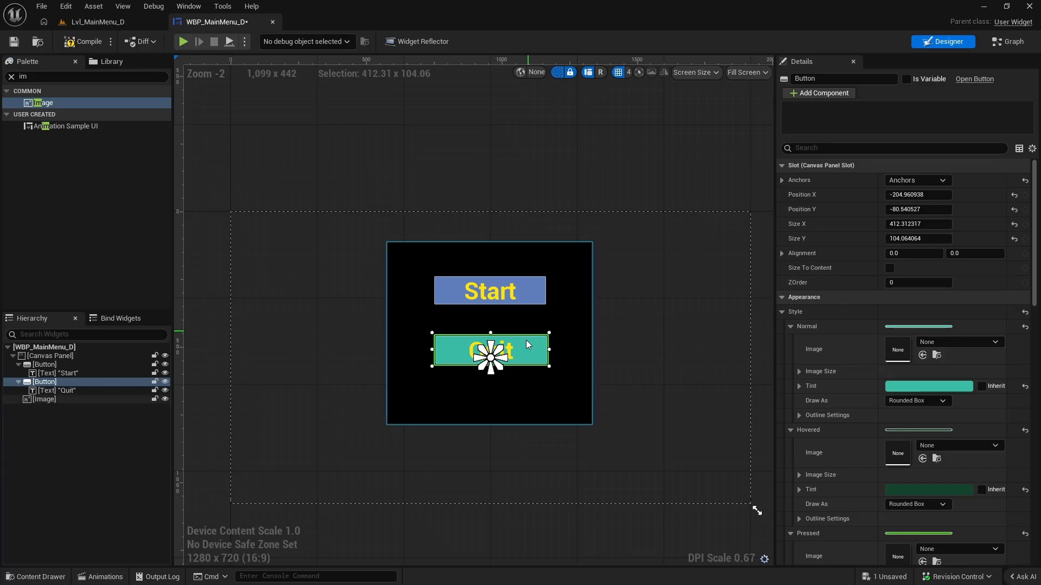
click(577, 268)
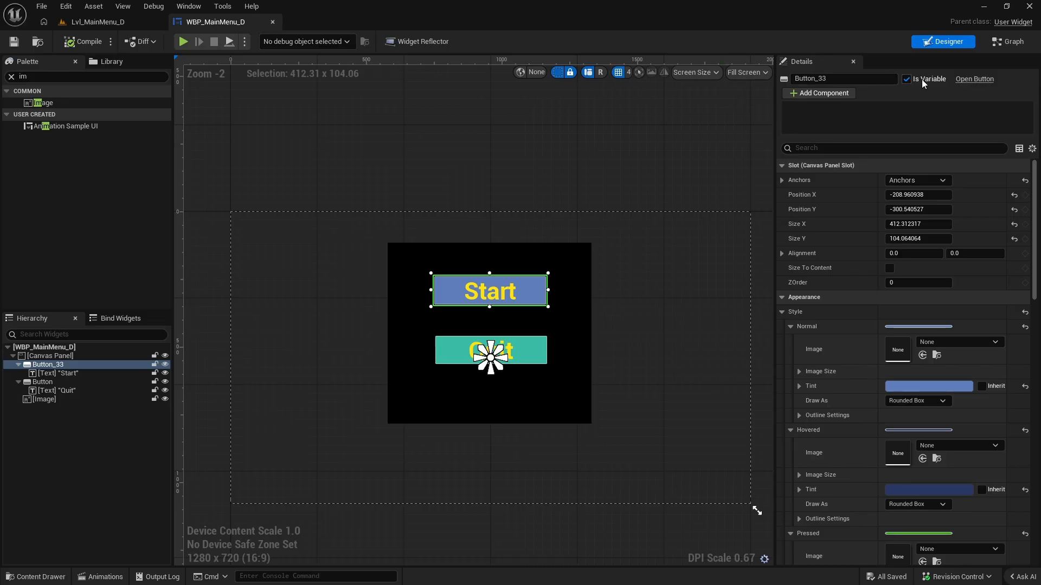
Add an On Clicked event for the Start button.
drag(1035, 173, 1034, 401)
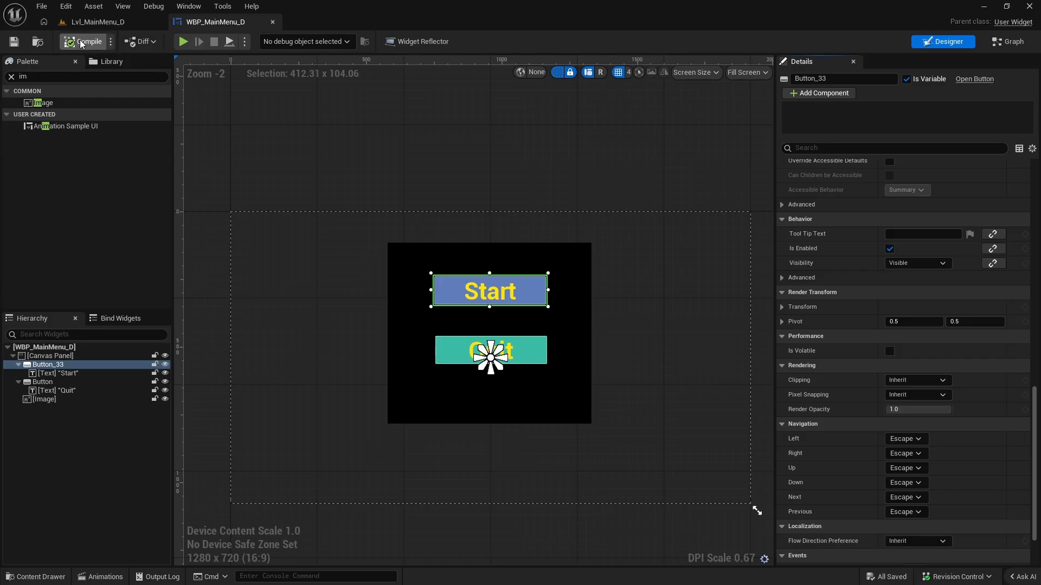
scroll(796, 492, down, 3)
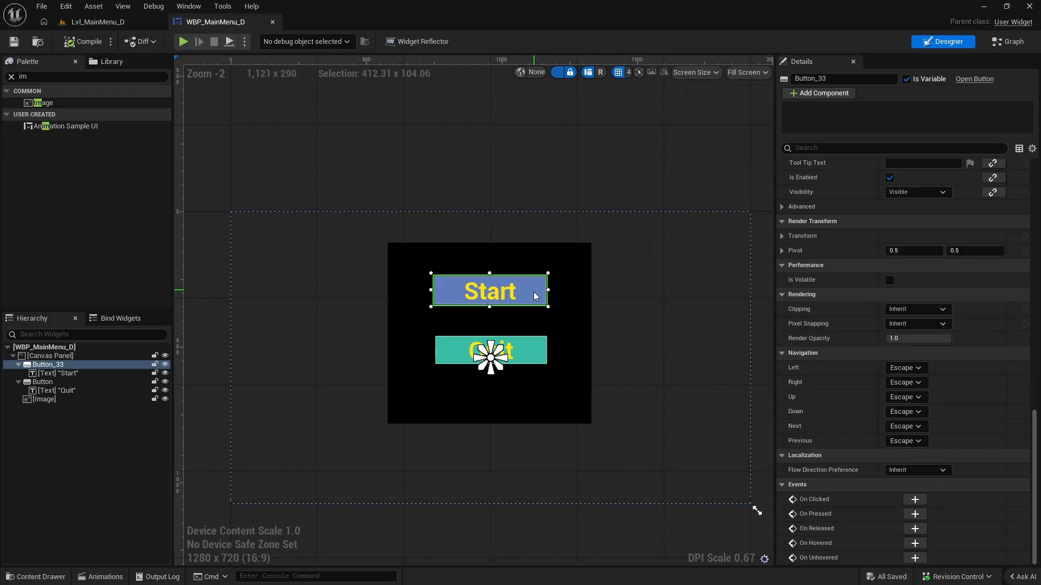
click(920, 501)
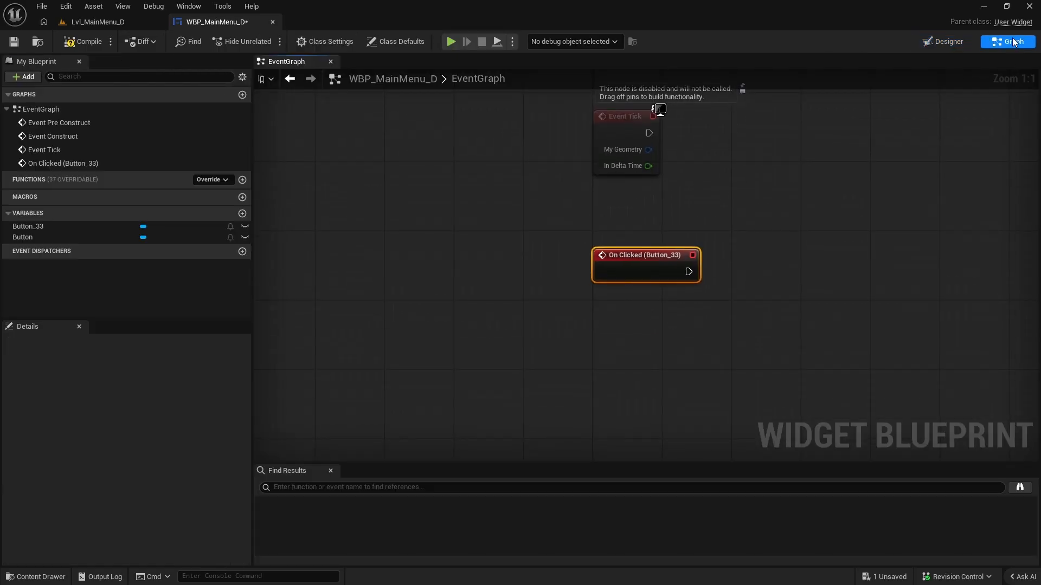
Return to the widget's design view, save the widget, and add an On Clicked event for the Quit button.
click(951, 44)
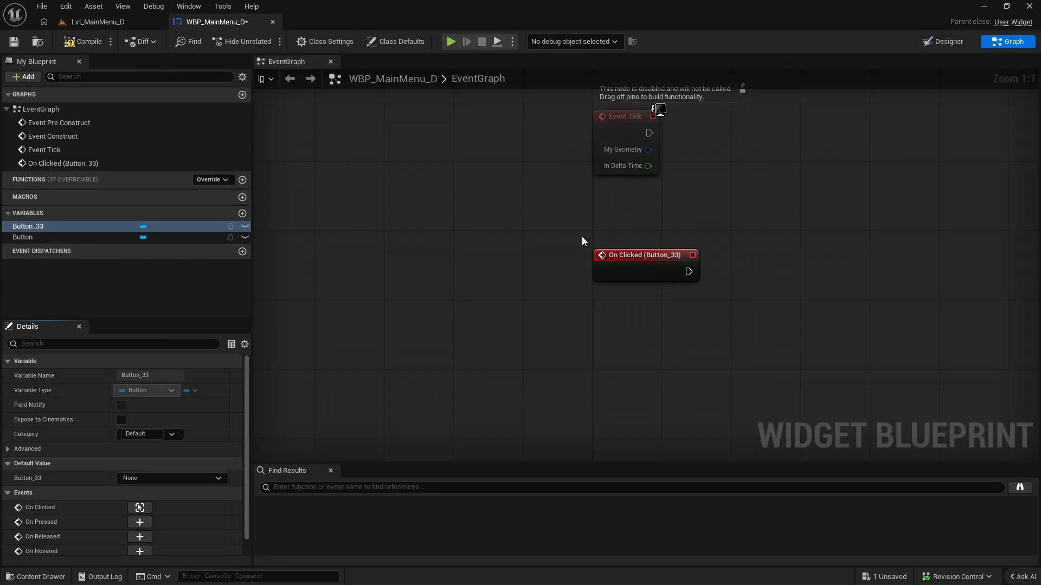
drag(583, 242, 758, 380)
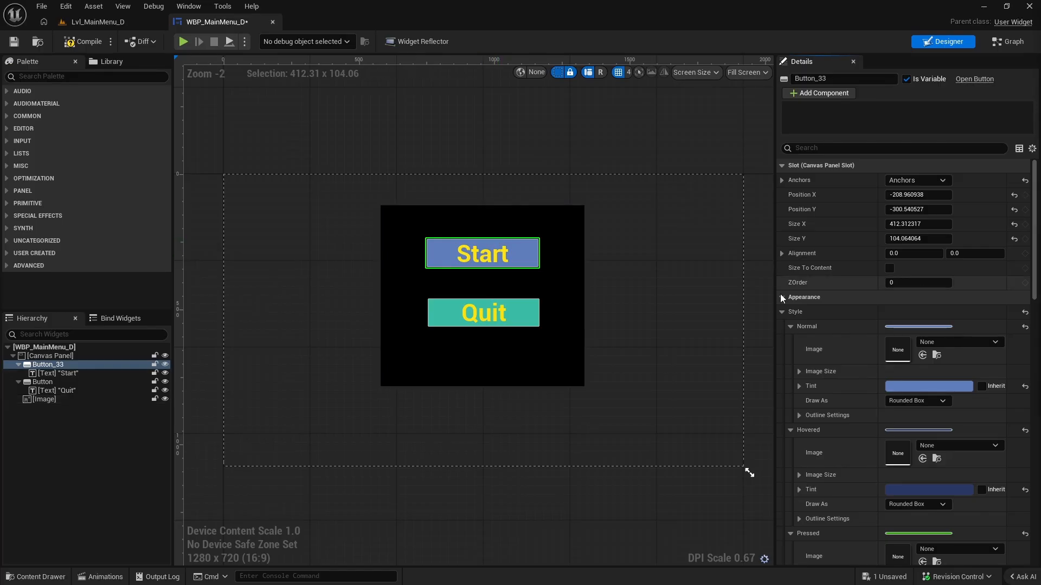
click(531, 332)
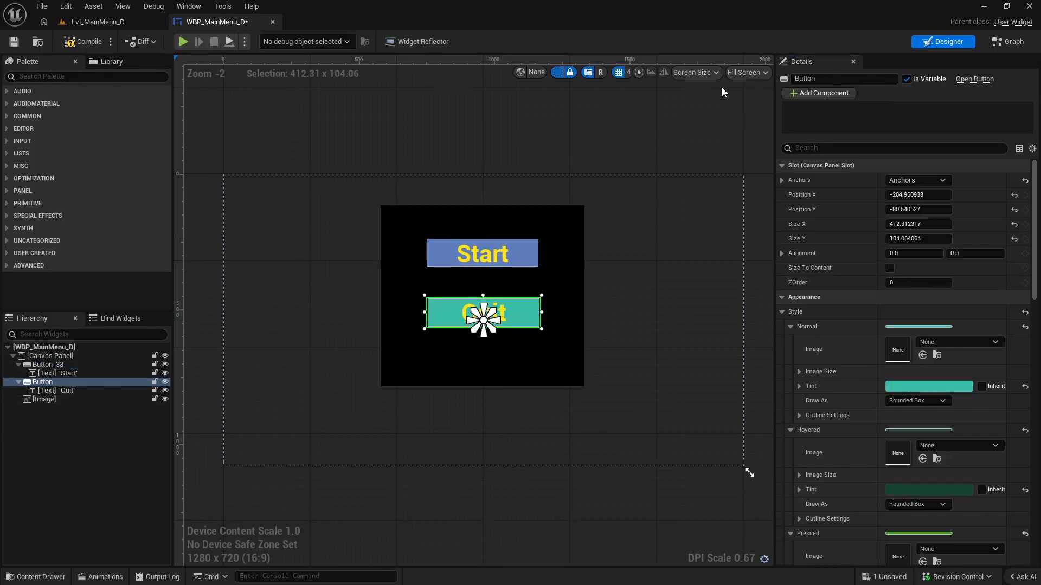
click(14, 44)
scroll(903, 379, down, 10)
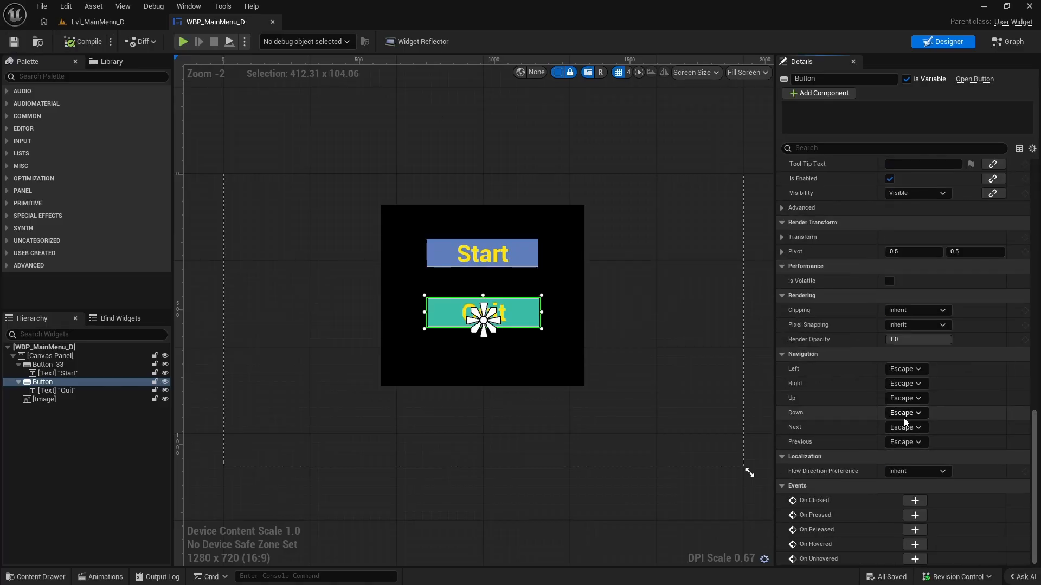
click(915, 501)
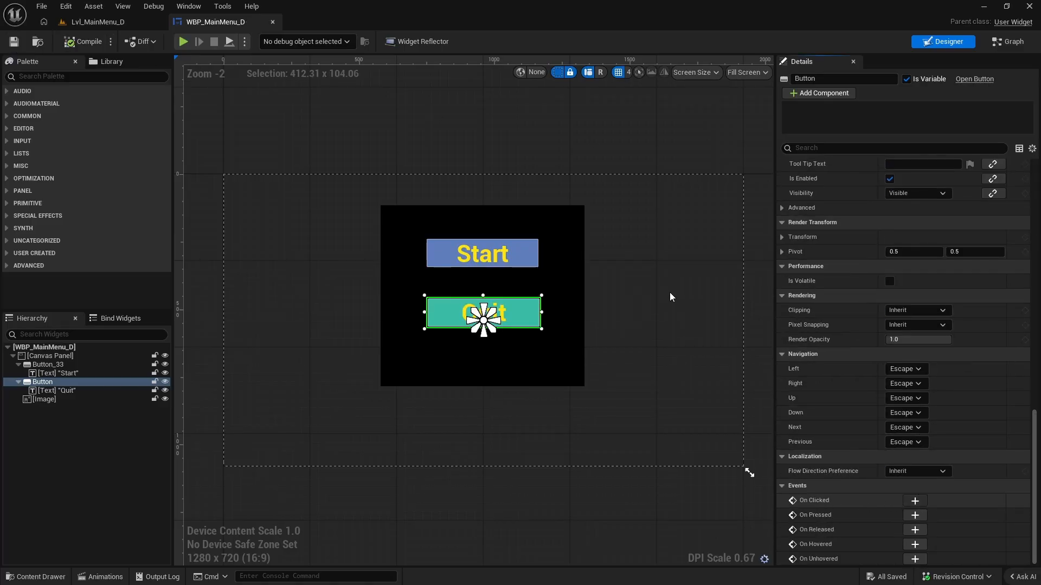
Delete the disabled Event Pre Construct, Event Construct and Event Tick nodes from the event graph, and save the widget.
right_drag(875, 151, 666, 295)
scroll(667, 296, down, 3)
right_drag(650, 230, 663, 353)
drag(449, 124, 657, 317)
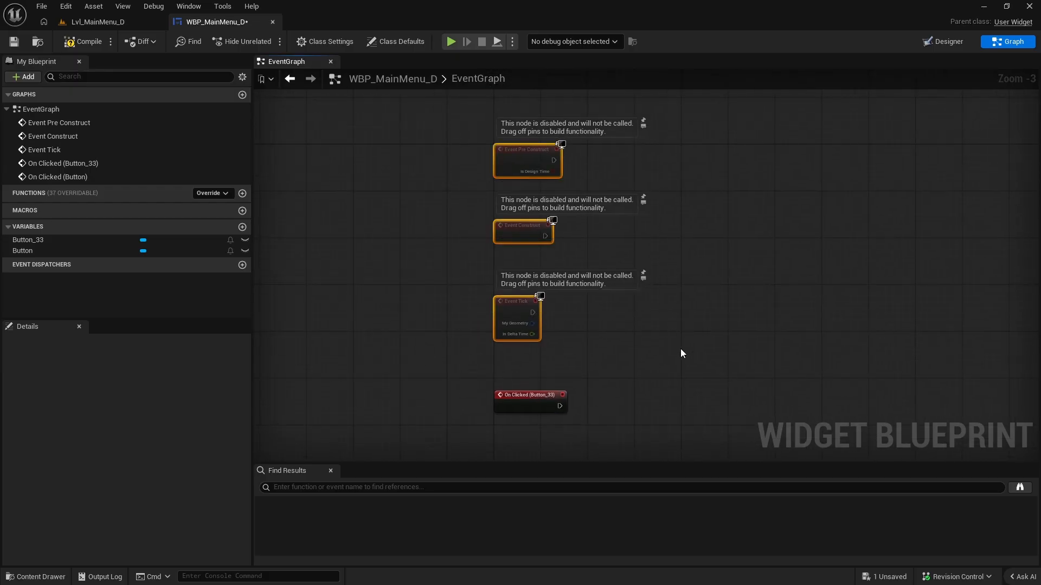
key(Delete)
key(Home)
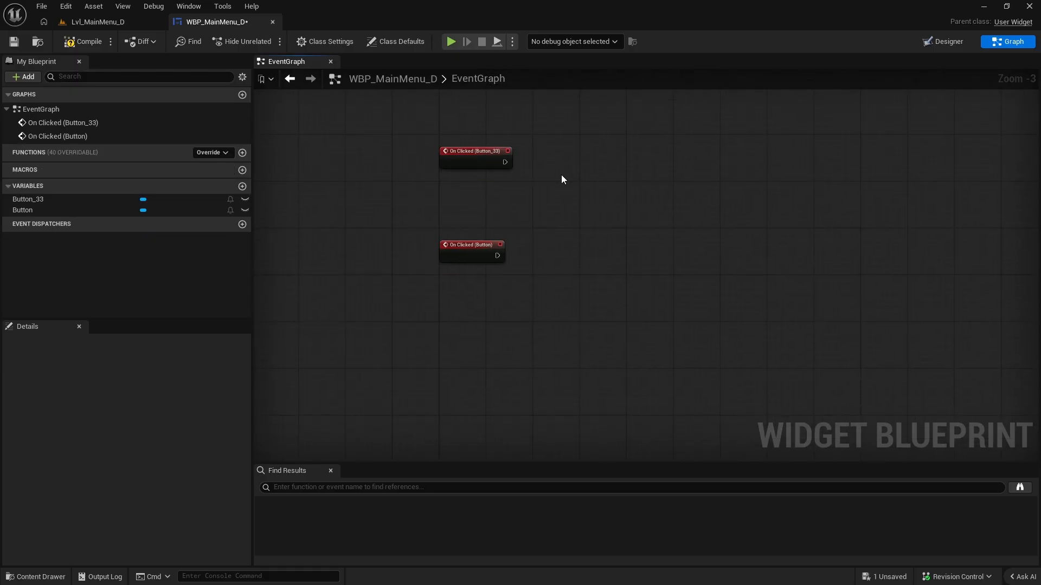
key(ctrl+s)
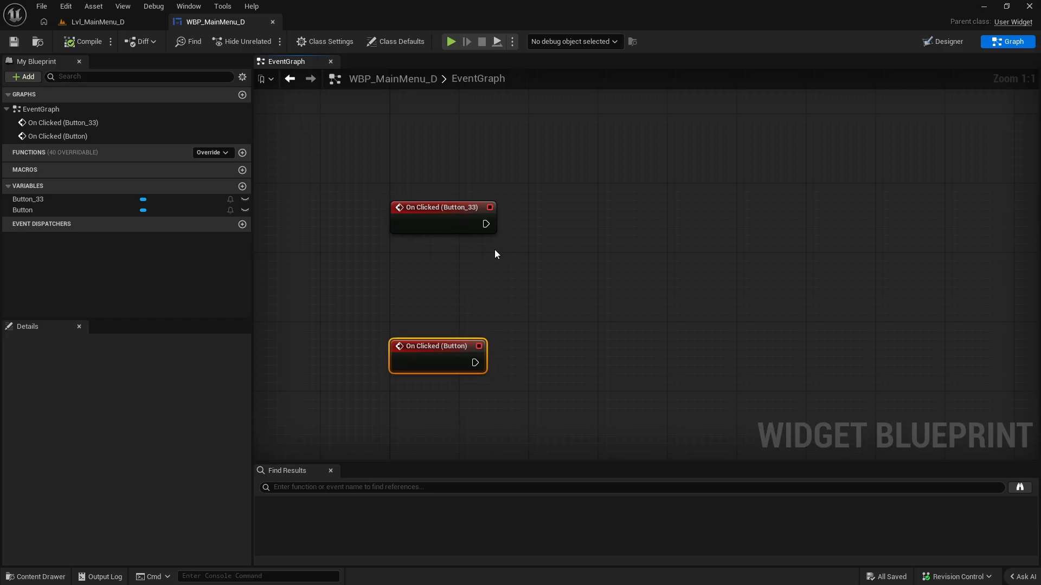
Return to the design view and rename the Start button as Btn_Start.
click(456, 227)
click(432, 347)
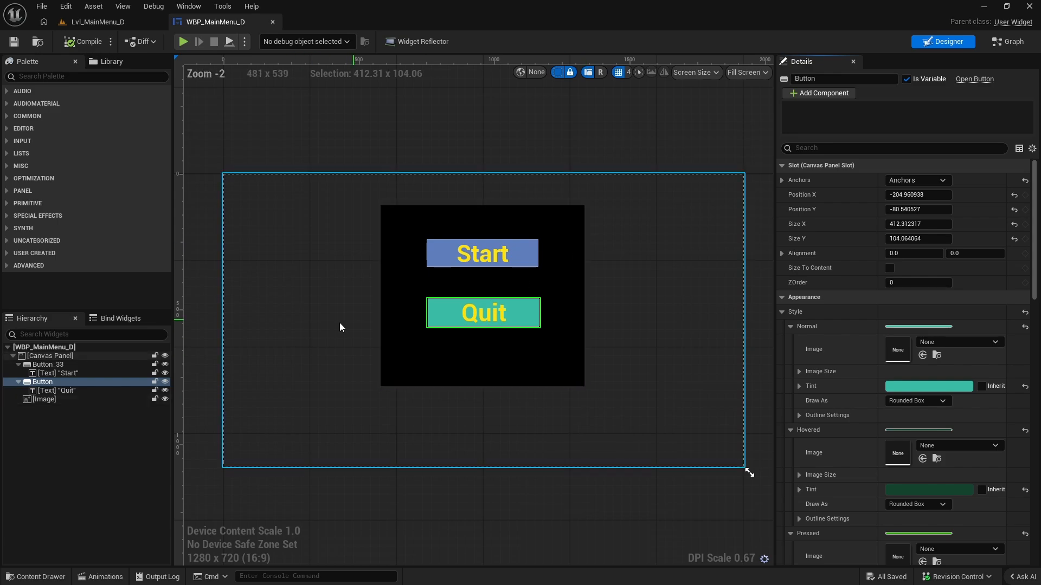
click(520, 257)
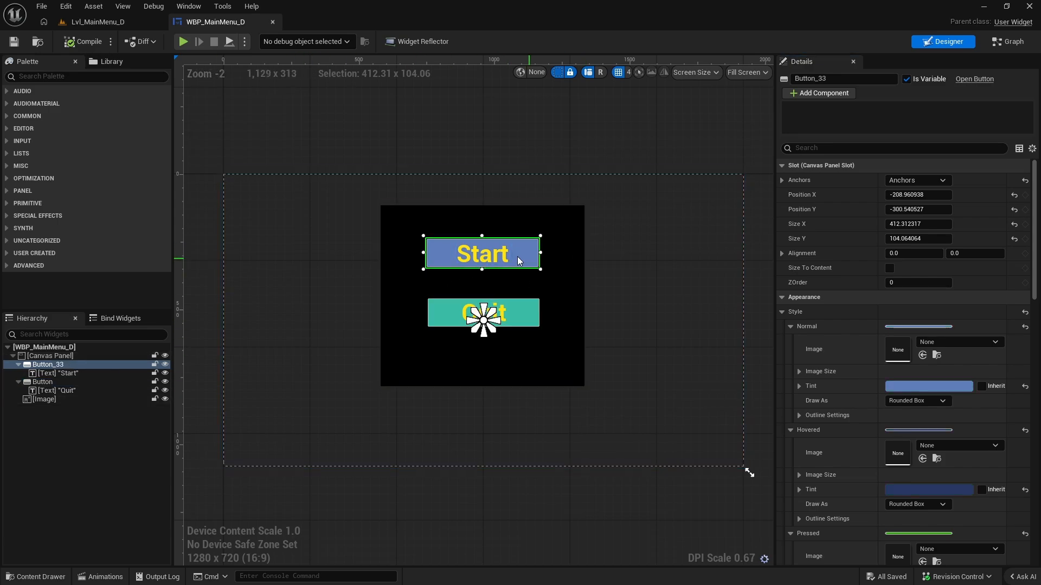
click(82, 365)
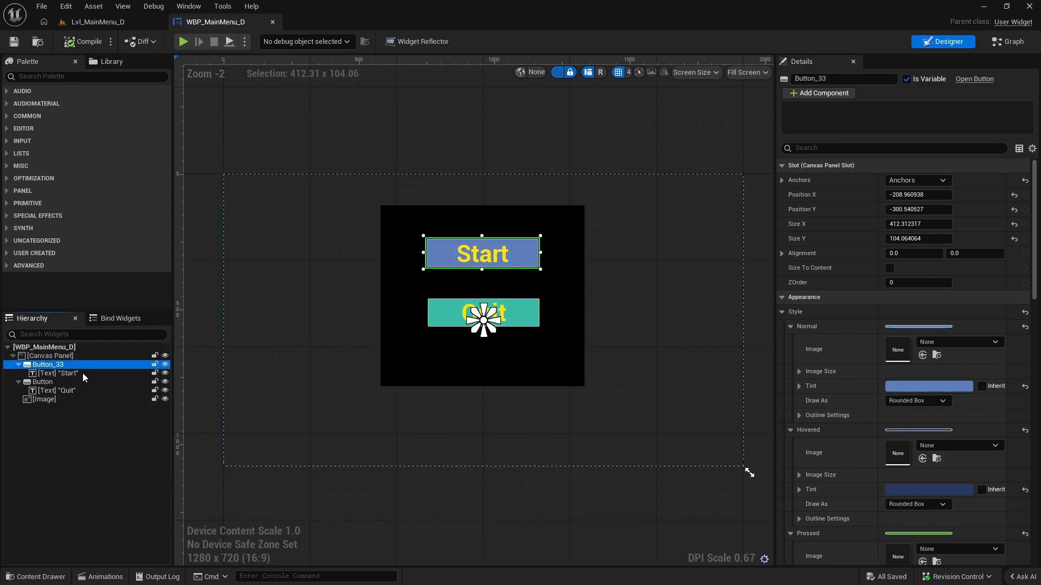
key(F2)
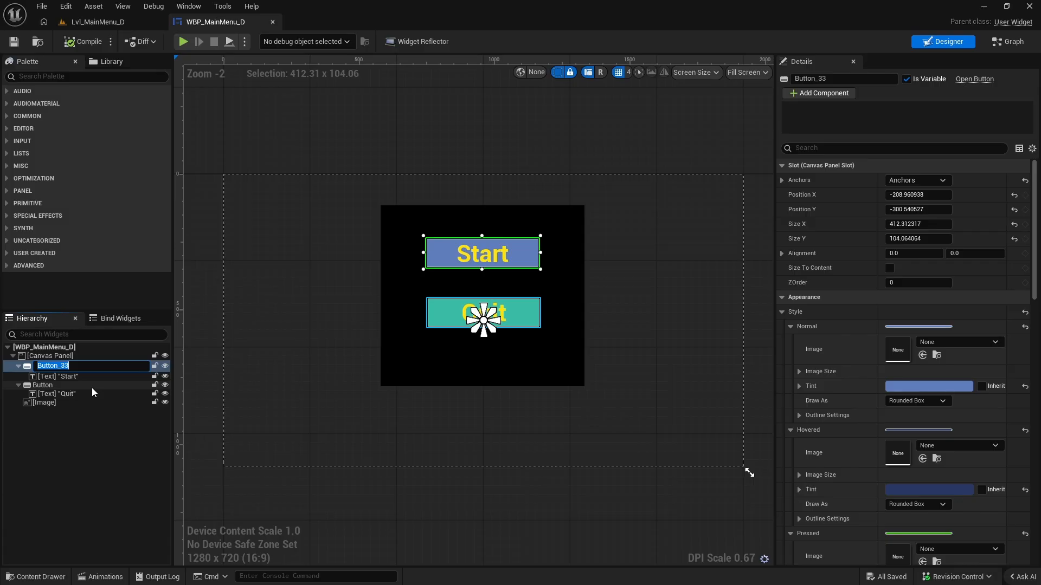
text(St)
text(tn_Start)
Rename the Quit button as Btn_Quit, and save the widget.
click(48, 383)
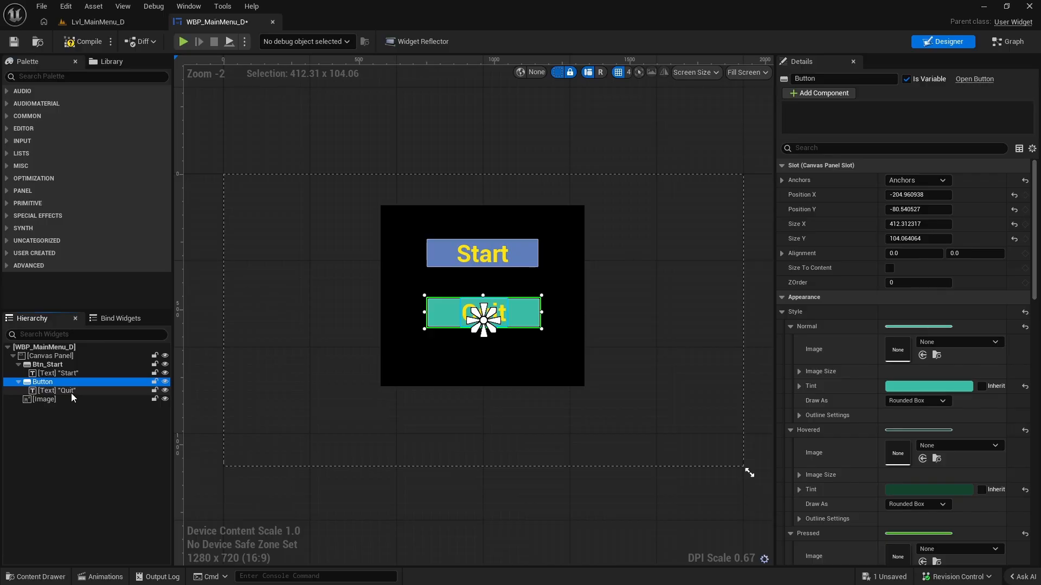
key(F2)
text(Bt)
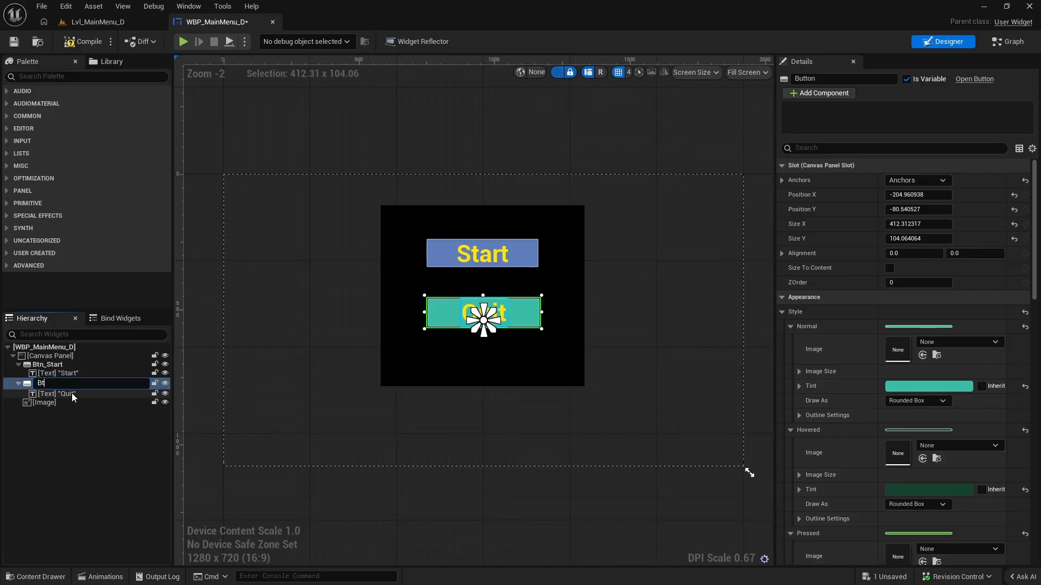
text(n_Quit)
key(Return)
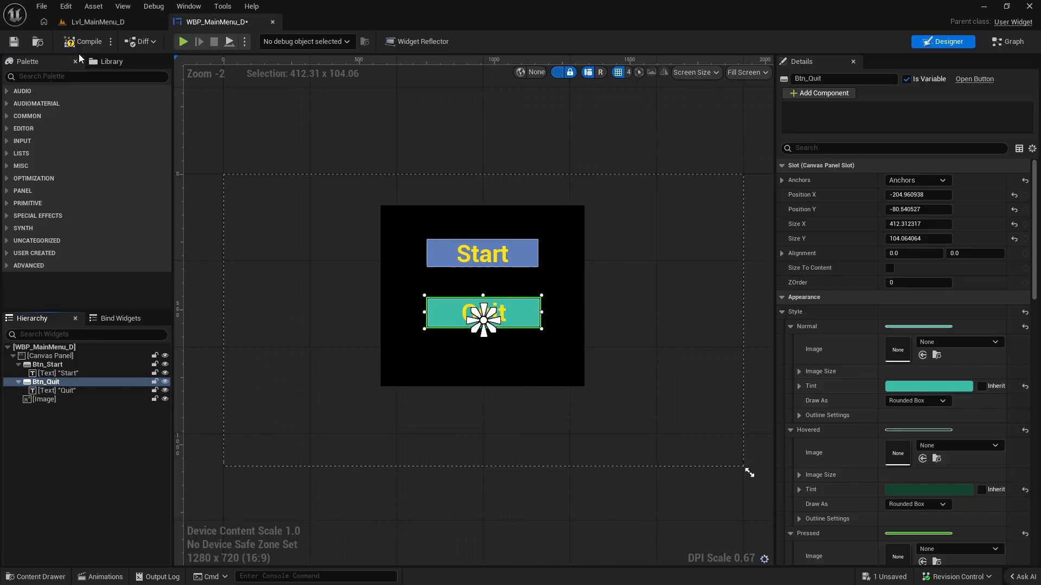
click(12, 42)
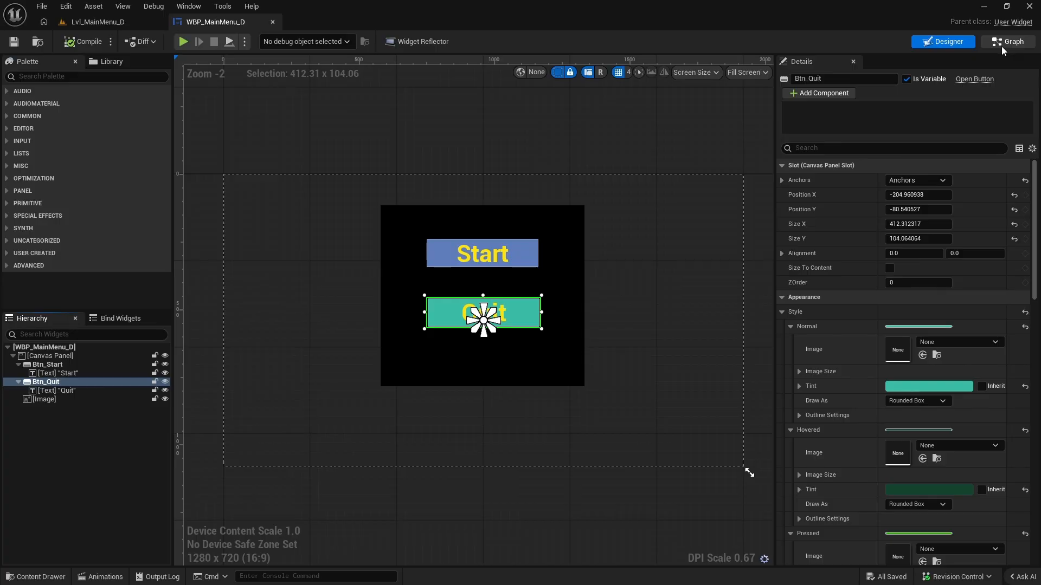
In the event graph, connect an Open Level (by Name) node to the On Clicked (Btn_Start) event.
click(1001, 46)
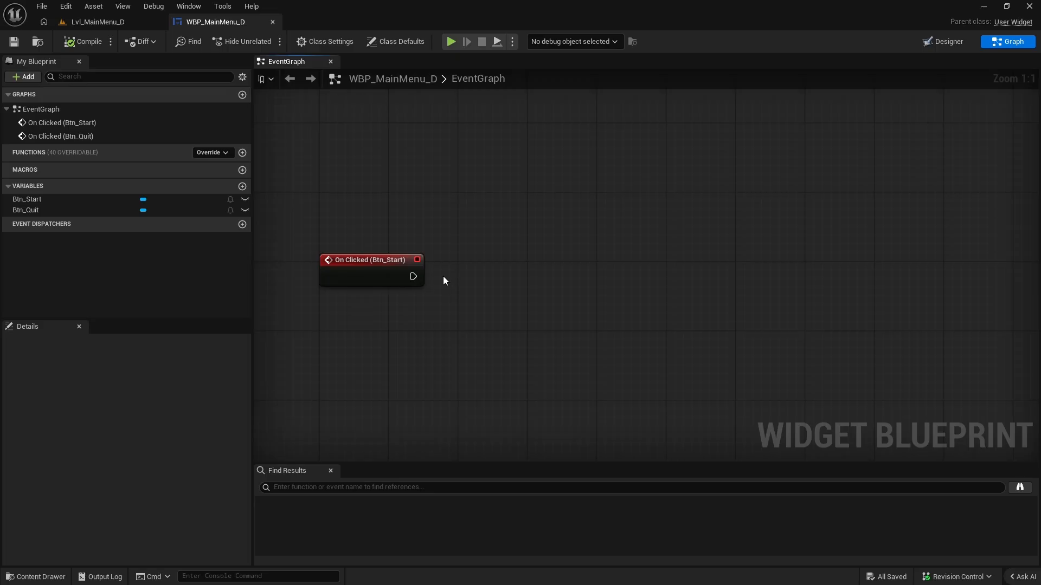
drag(413, 276, 543, 273)
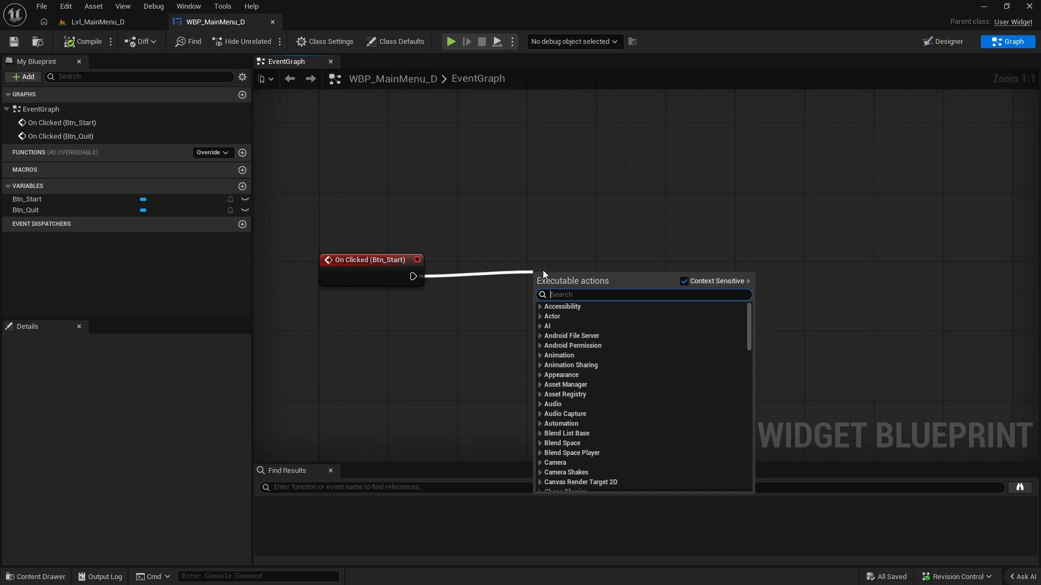
text(open leve)
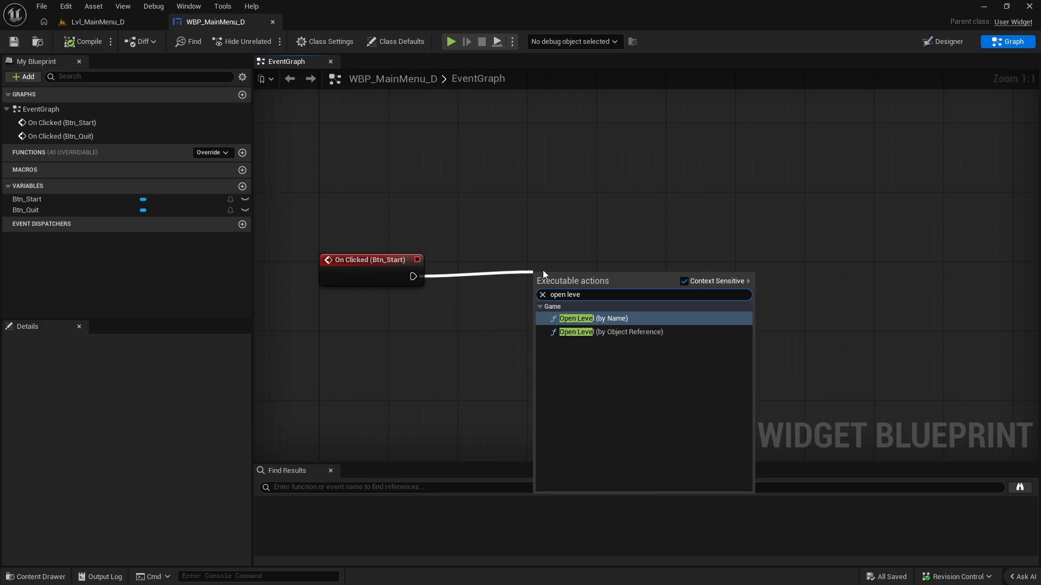
click(597, 318)
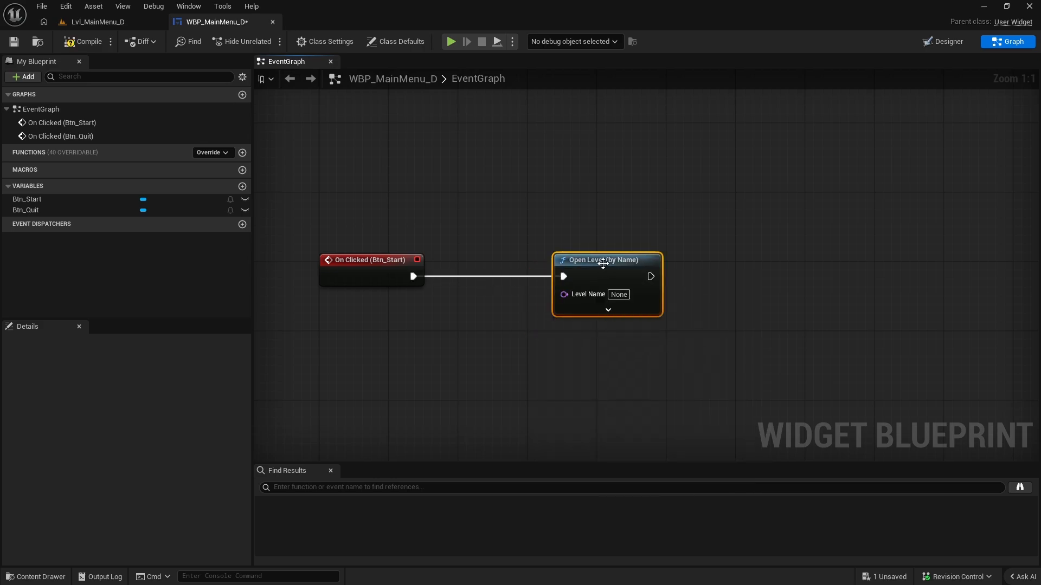
Connect a Quit Game node to the On Clicked (Btn_Quit) event, align it, and save the widget.
right_drag(618, 297, 601, 220)
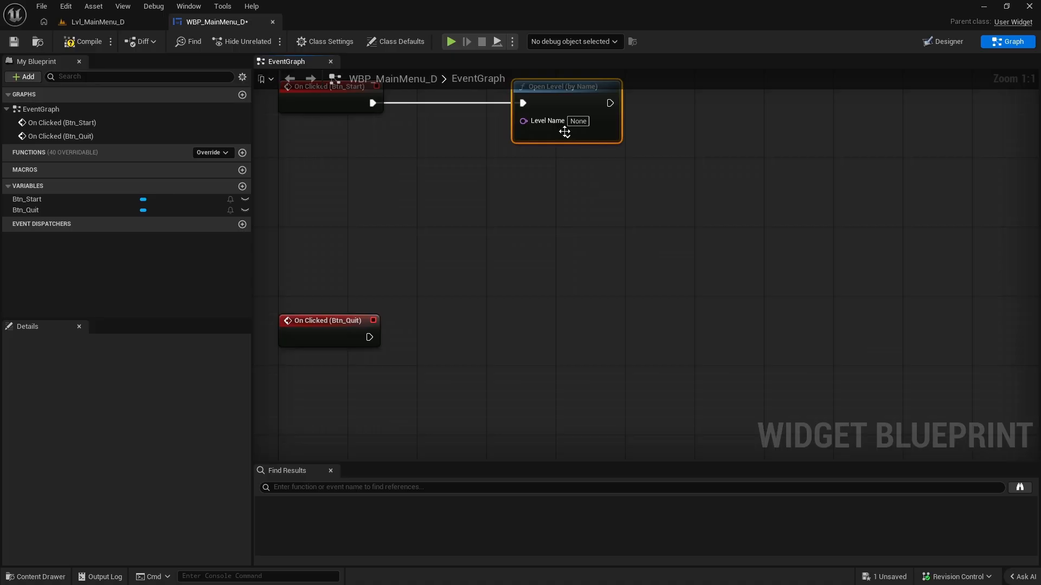
right_drag(350, 359, 398, 302)
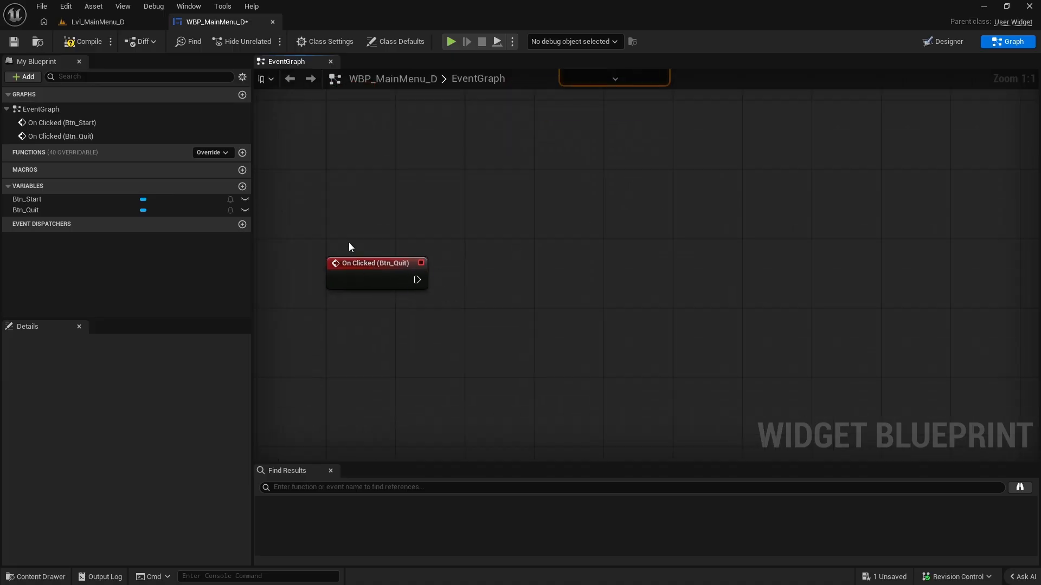
drag(349, 248, 493, 291)
right_drag(510, 270, 434, 355)
drag(341, 364, 473, 357)
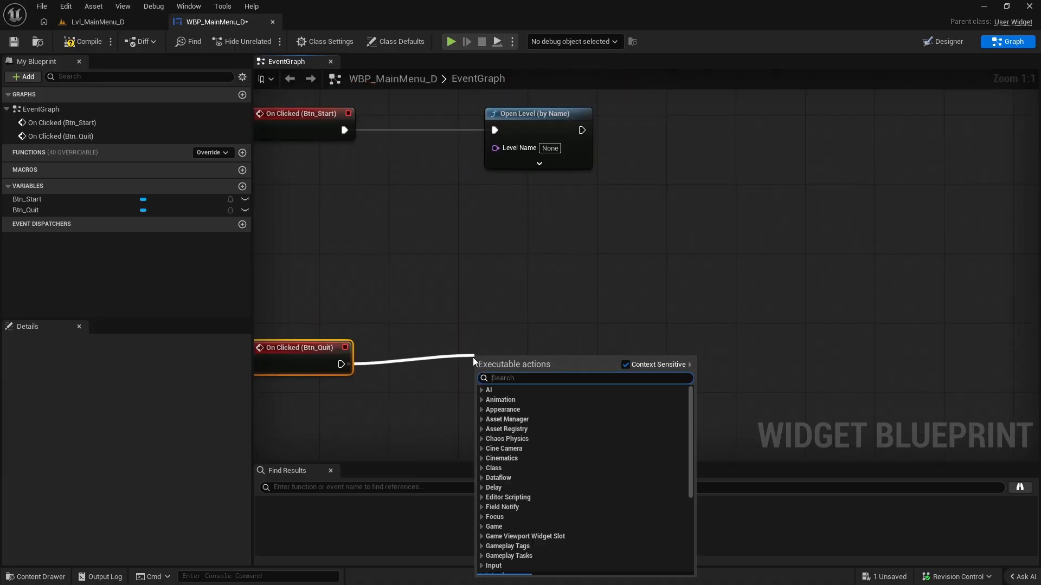
text(quit)
click(514, 405)
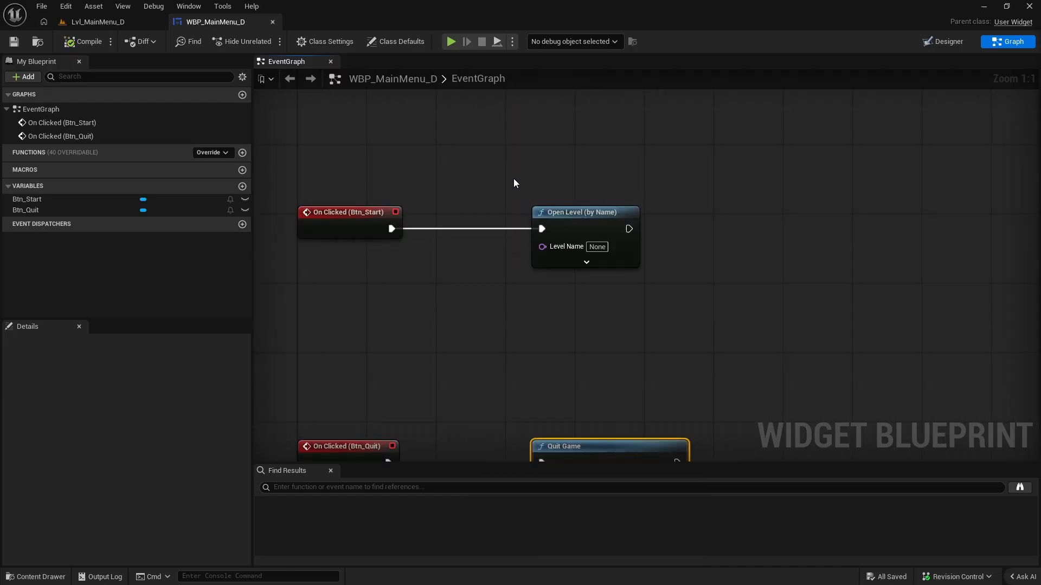
drag(514, 183, 616, 308)
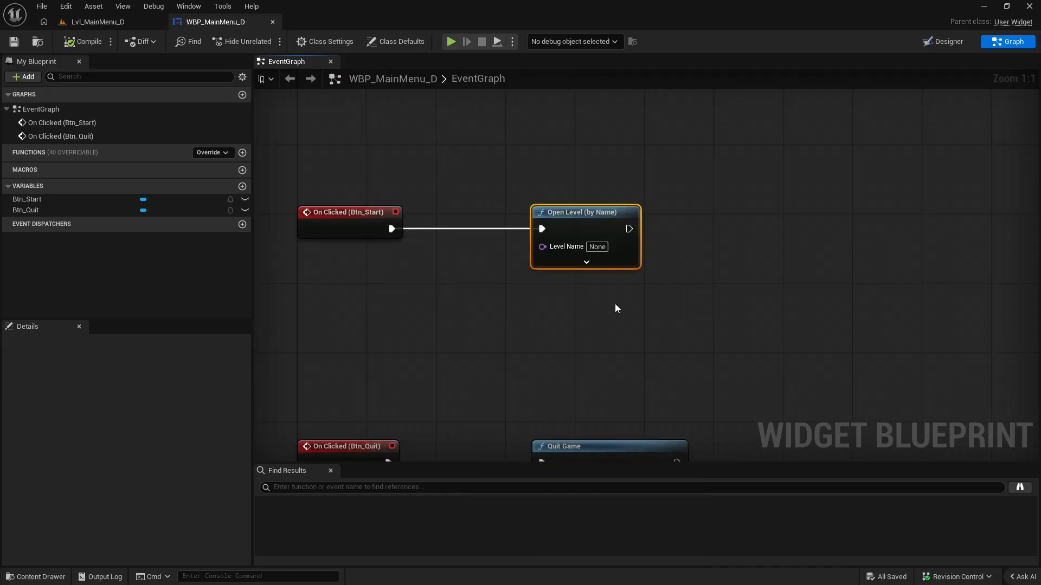
Switch to the Lvl_MainMenu_D level, browse to the Lvl_Level_D folder, and create a new level from the Empty Level template.
click(98, 21)
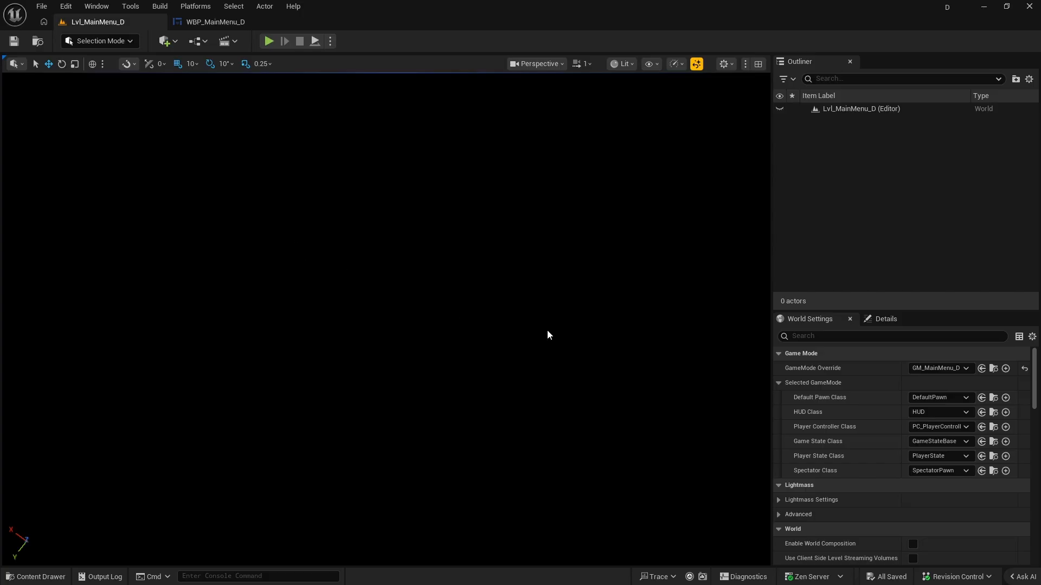
key(ctrl+space)
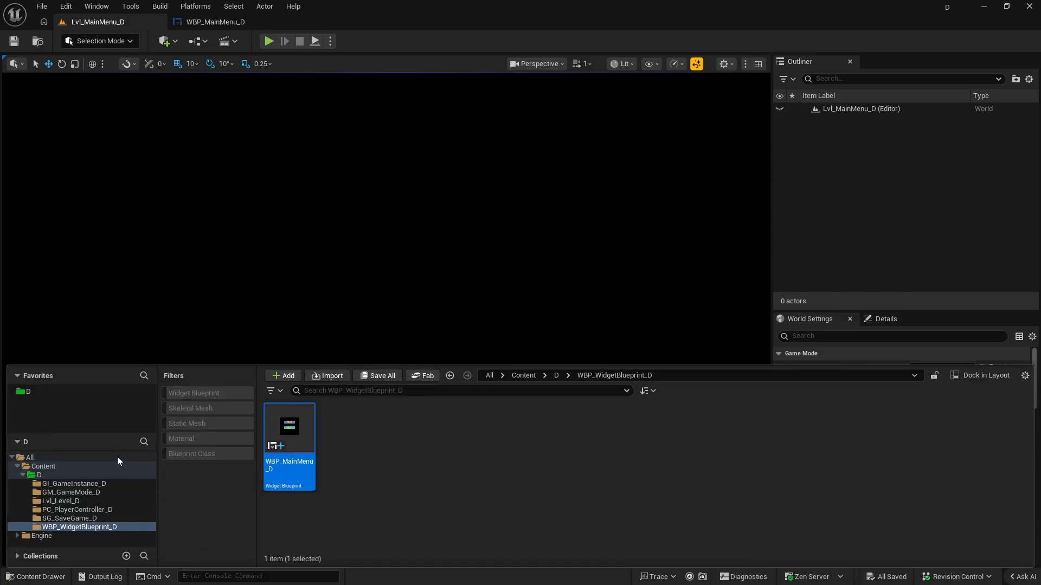
click(75, 501)
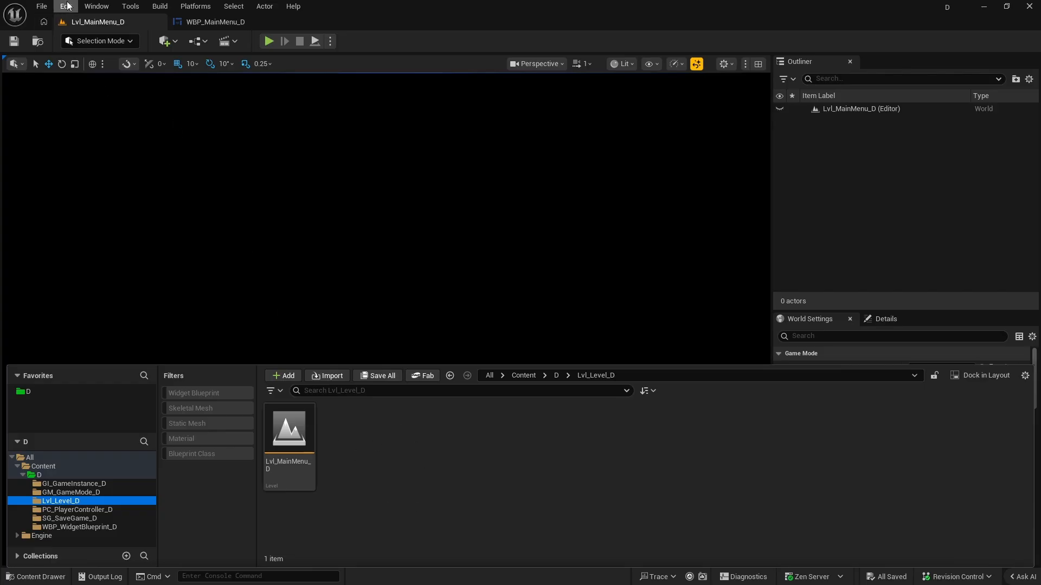
click(42, 6)
click(81, 48)
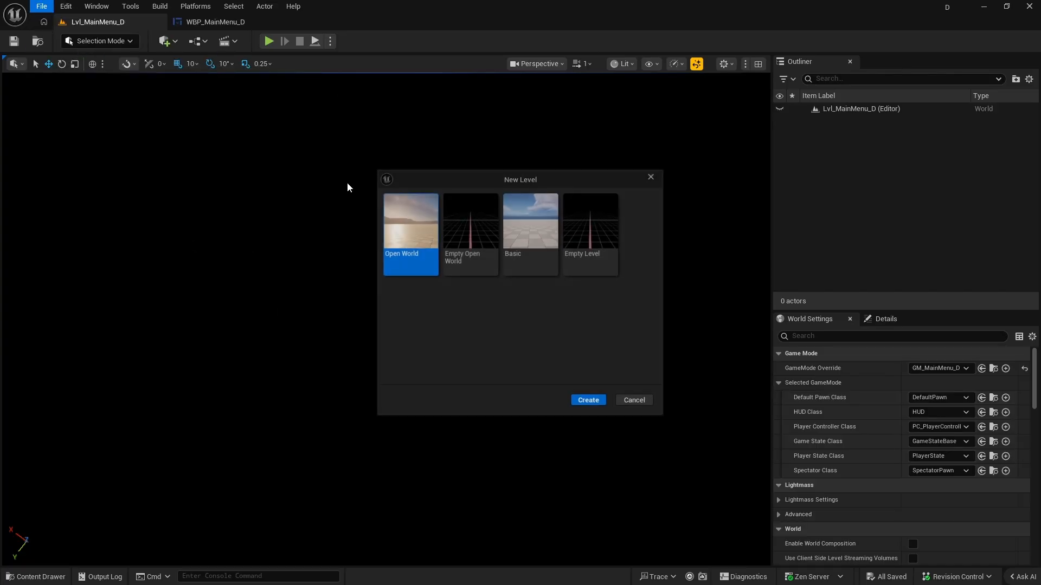
click(596, 222)
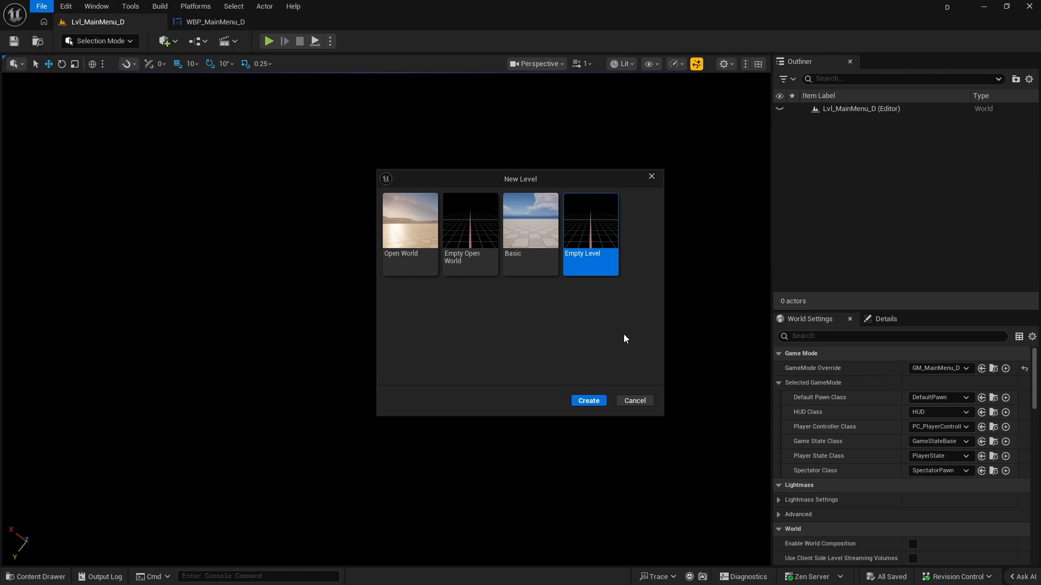
click(538, 242)
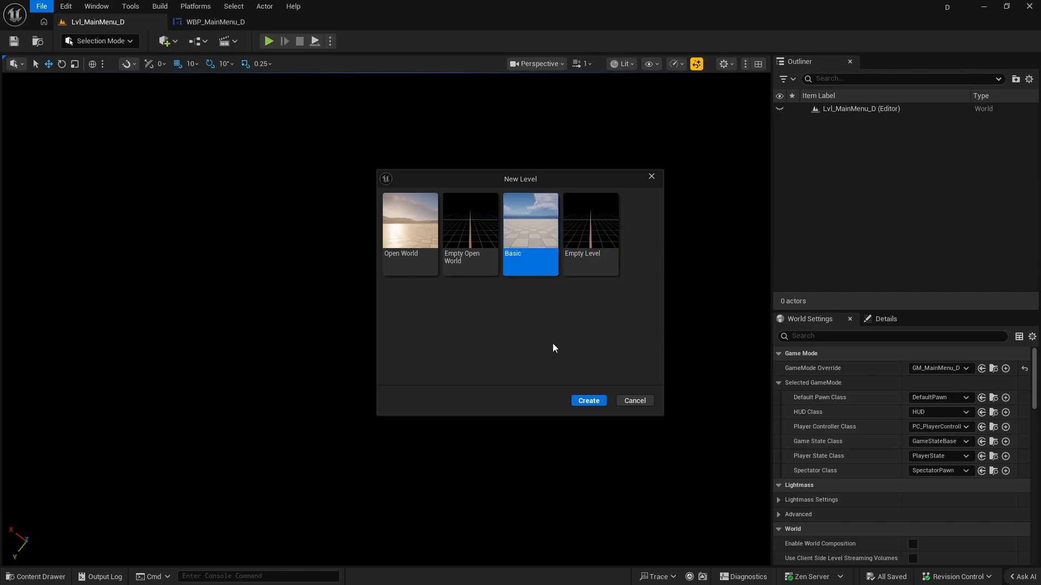
click(566, 228)
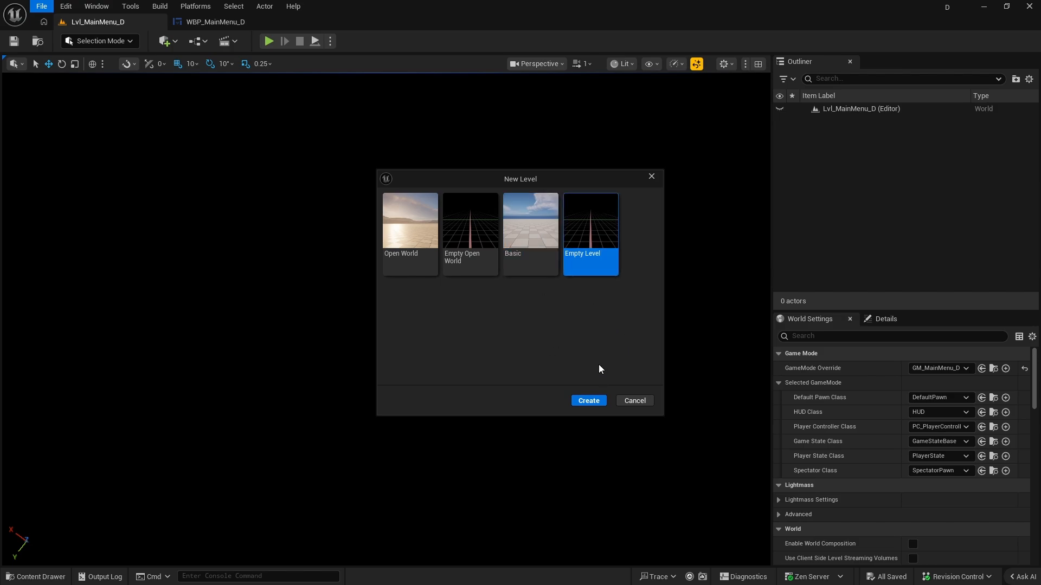
click(590, 401)
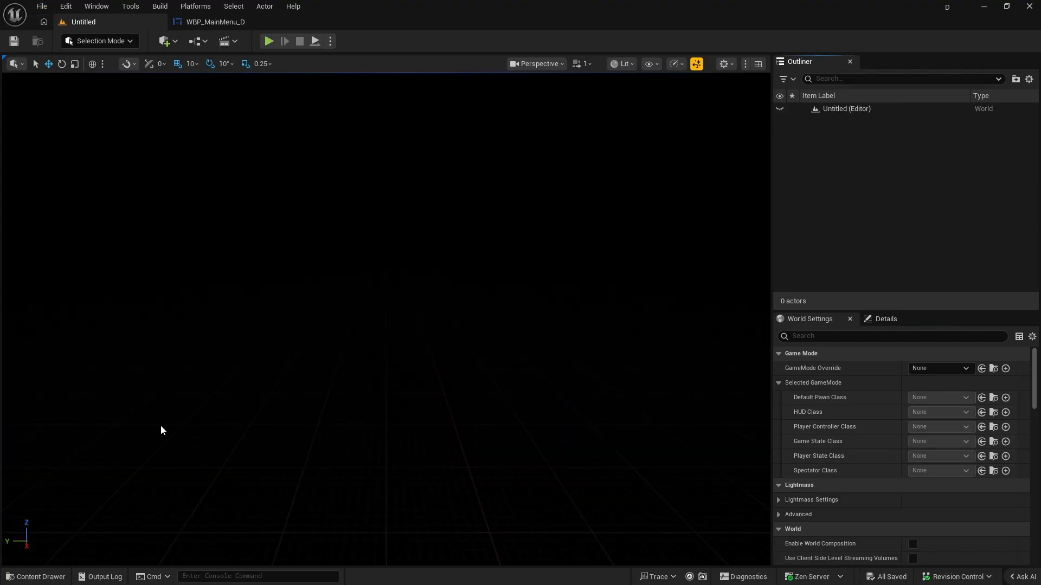
Save the new level as Lvl_Level1_D in the Lvl_Level_D folder.
click(41, 6)
click(97, 6)
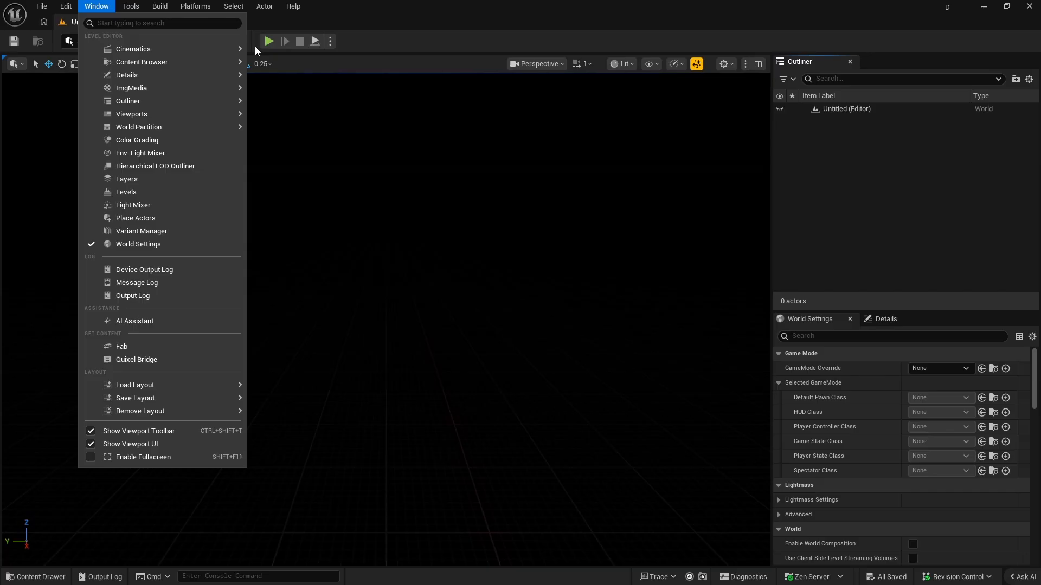
click(496, 401)
key(ctrl+s)
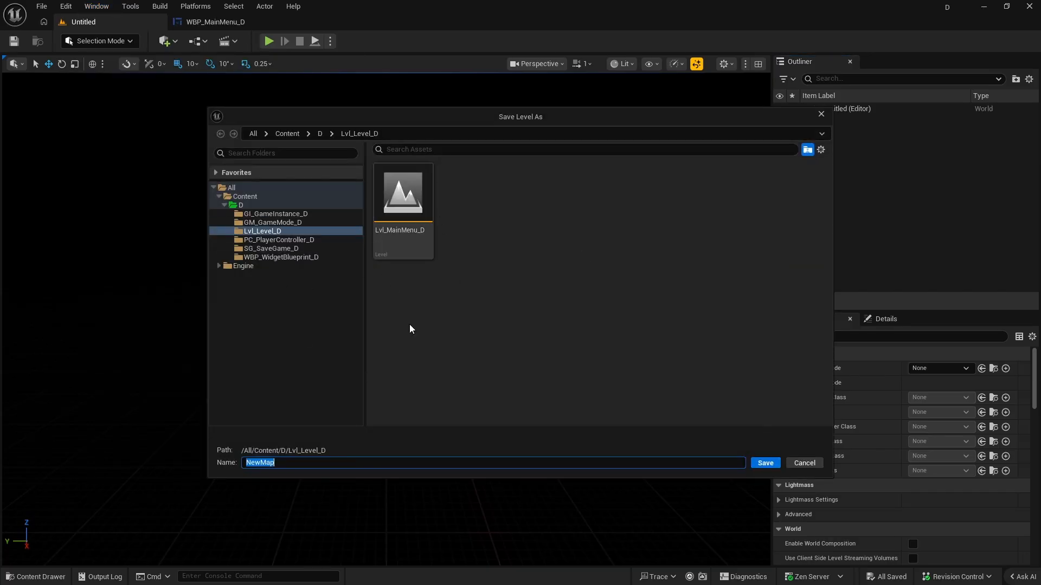
click(398, 233)
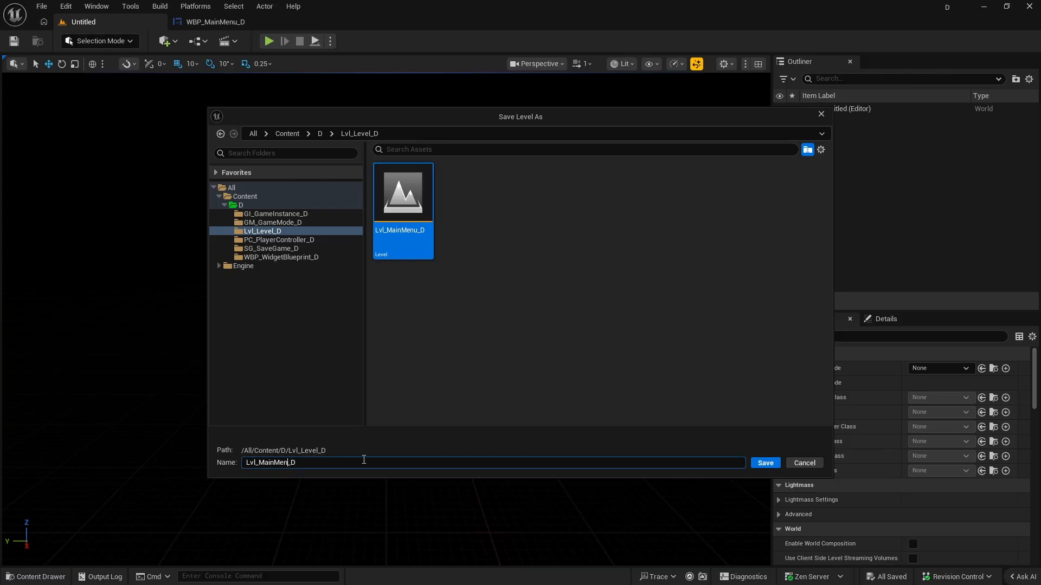
key(BackSpace)
key(BackSpace)
key(BackSpace)
key(BackSpace)
key(BackSpace)
key(Return)
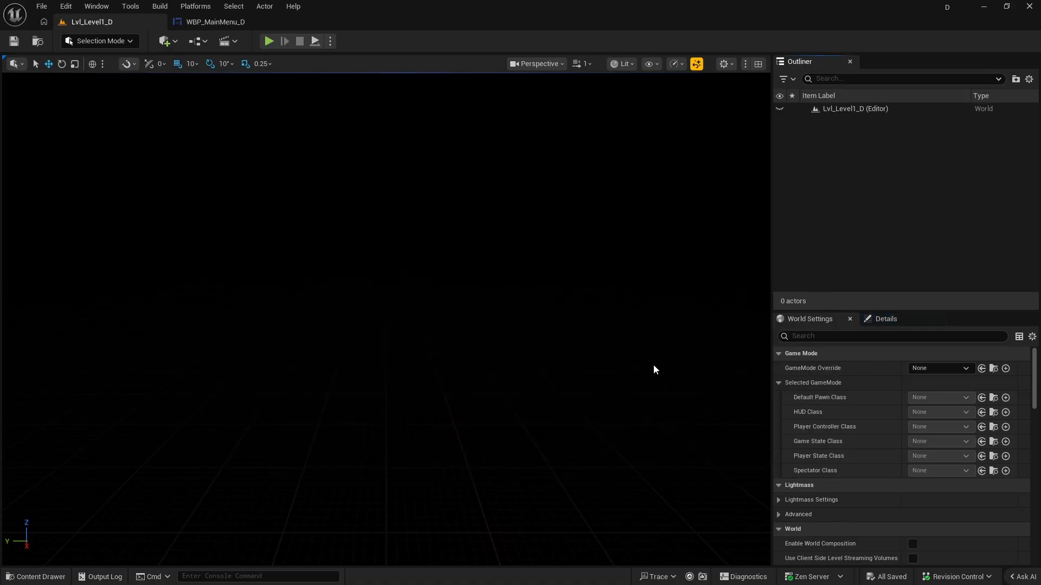
click(809, 320)
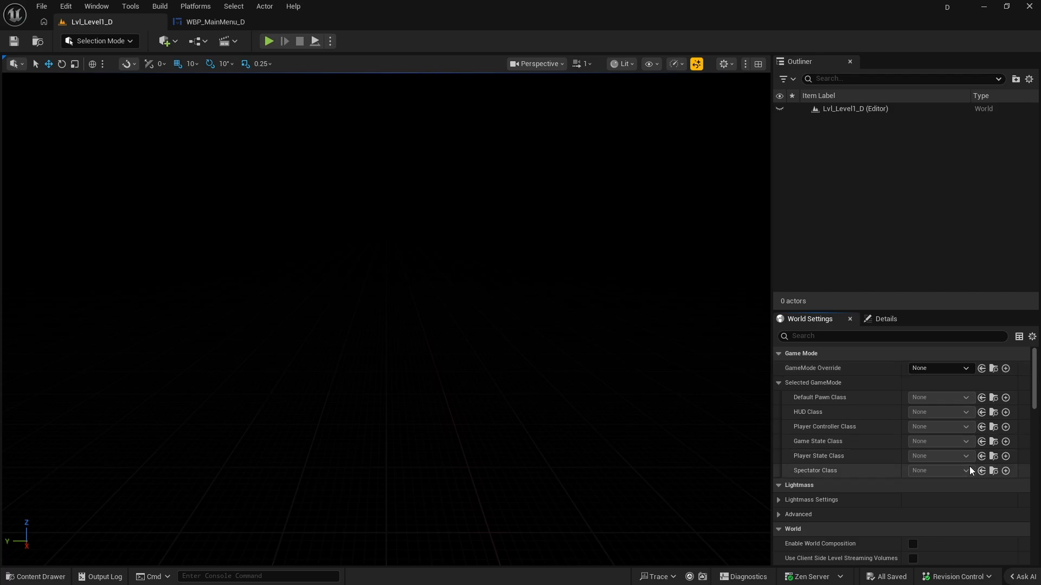
click(947, 372)
click(961, 374)
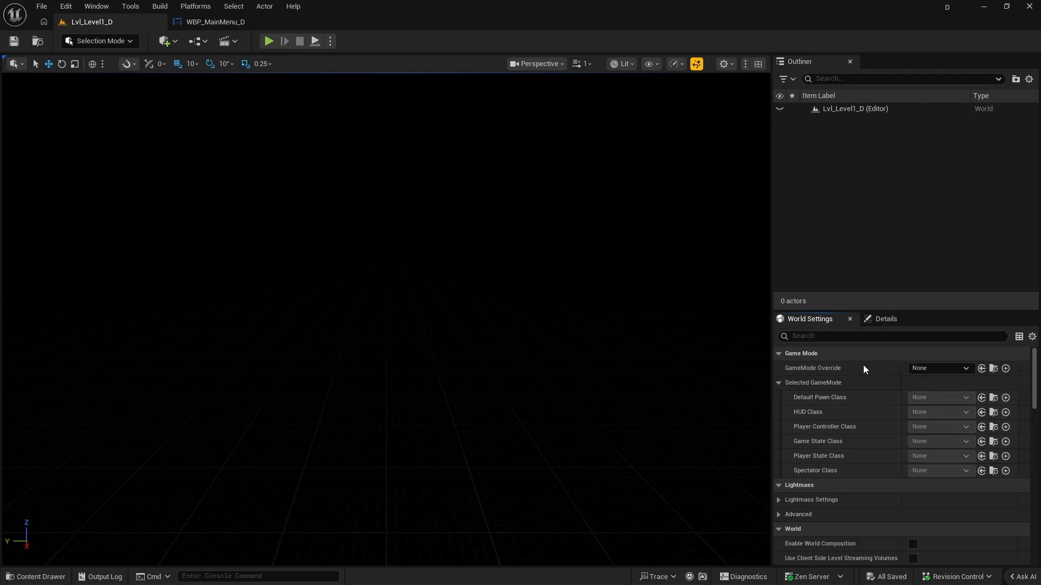
Return to the WBP_MainMenu_D graph and copy the asset name of the Lvl_Level1_D level.
click(212, 23)
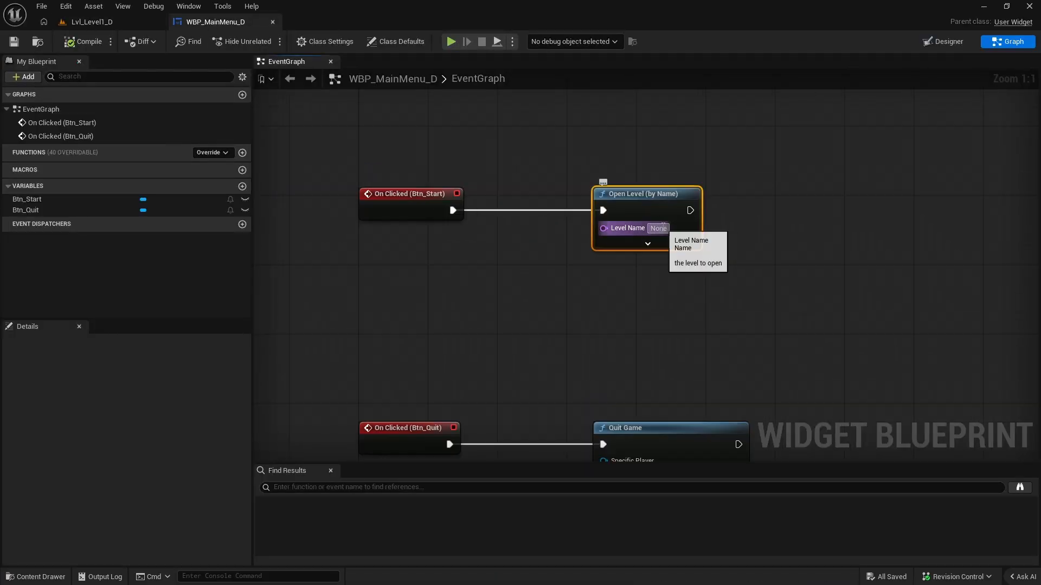
right_drag(660, 223, 665, 318)
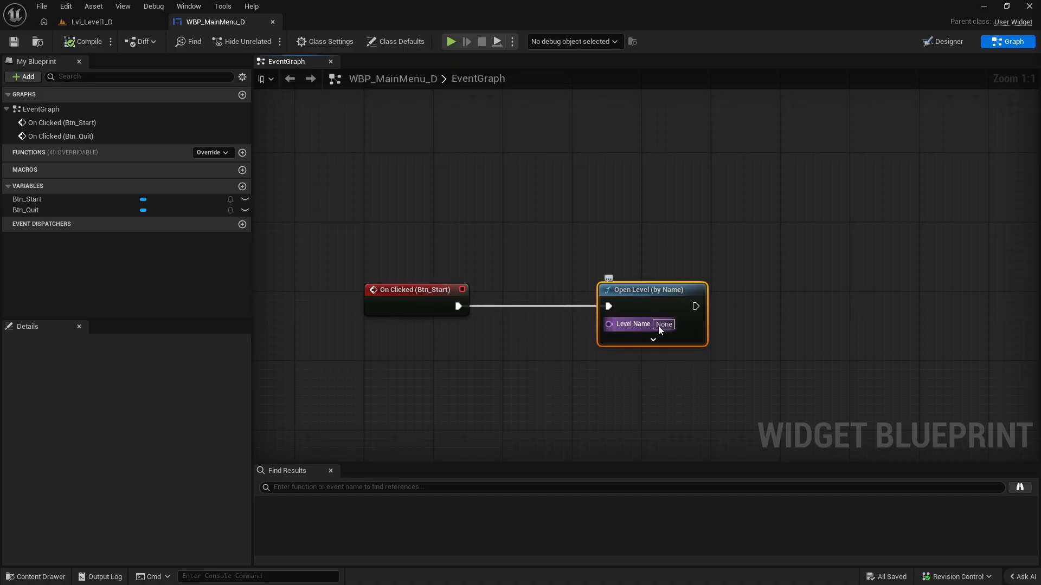
click(520, 387)
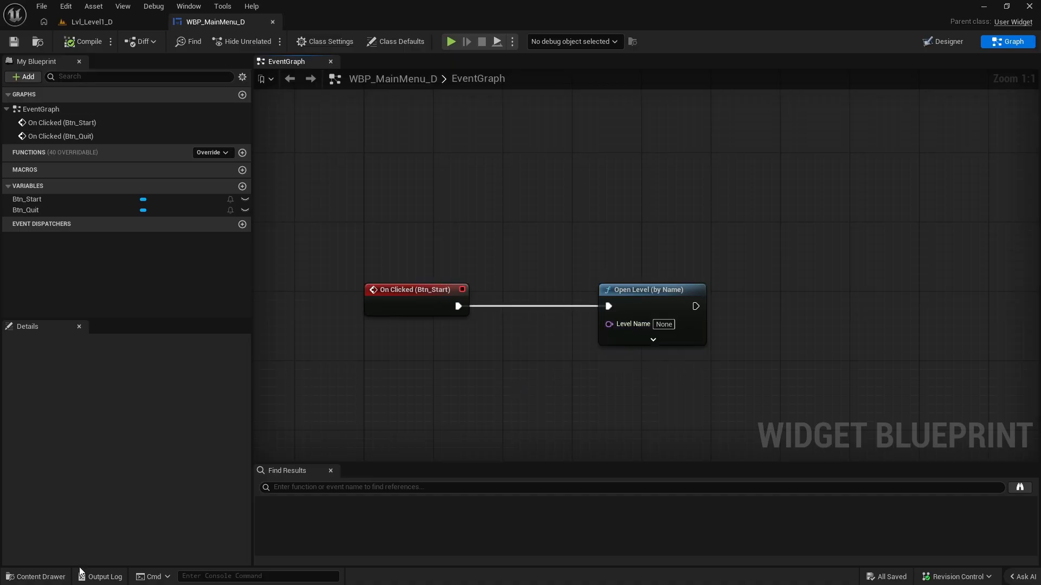
click(36, 576)
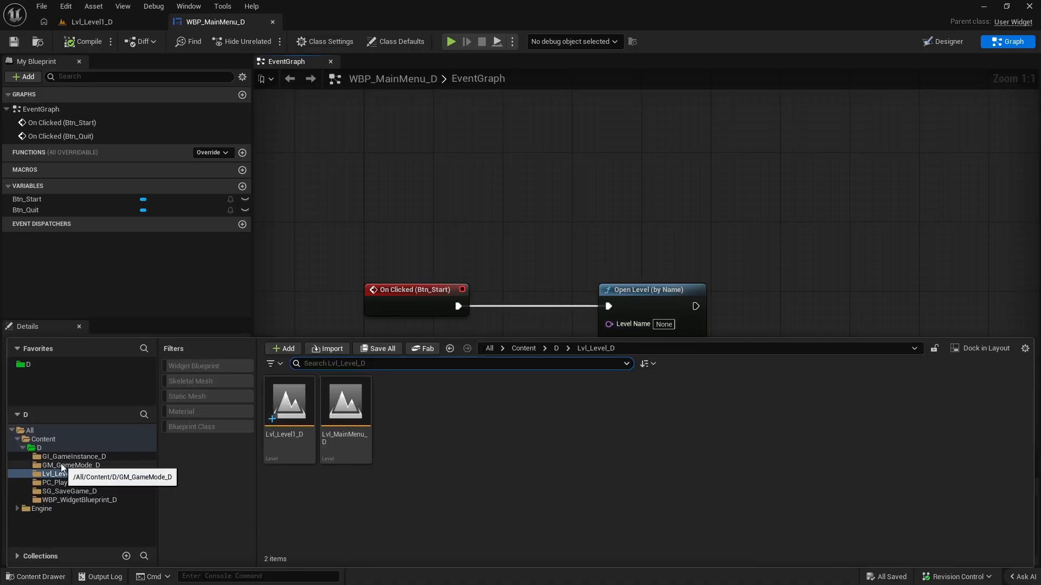
click(284, 444)
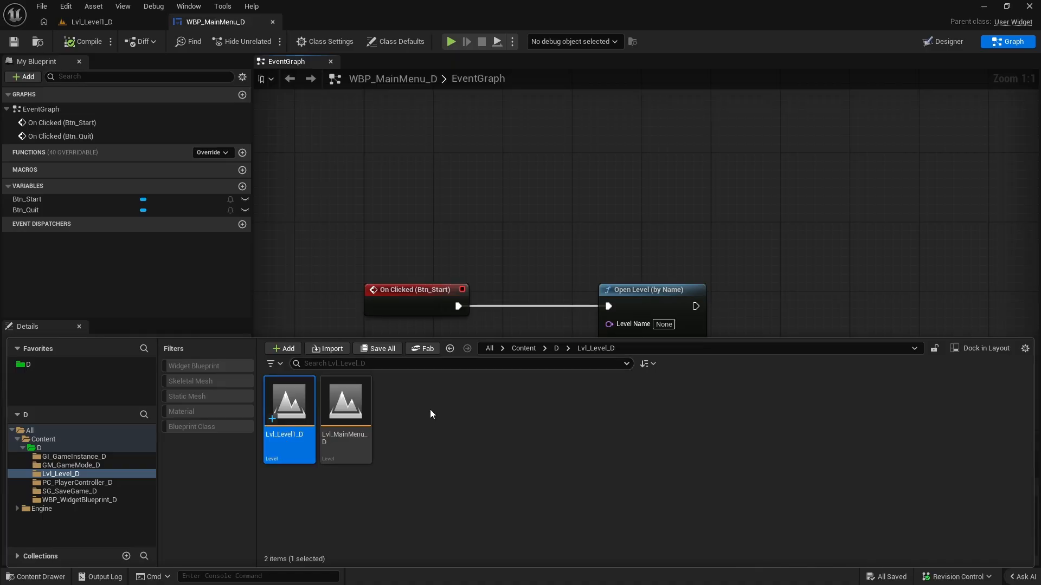
key(F2)
key(ctrl+c)
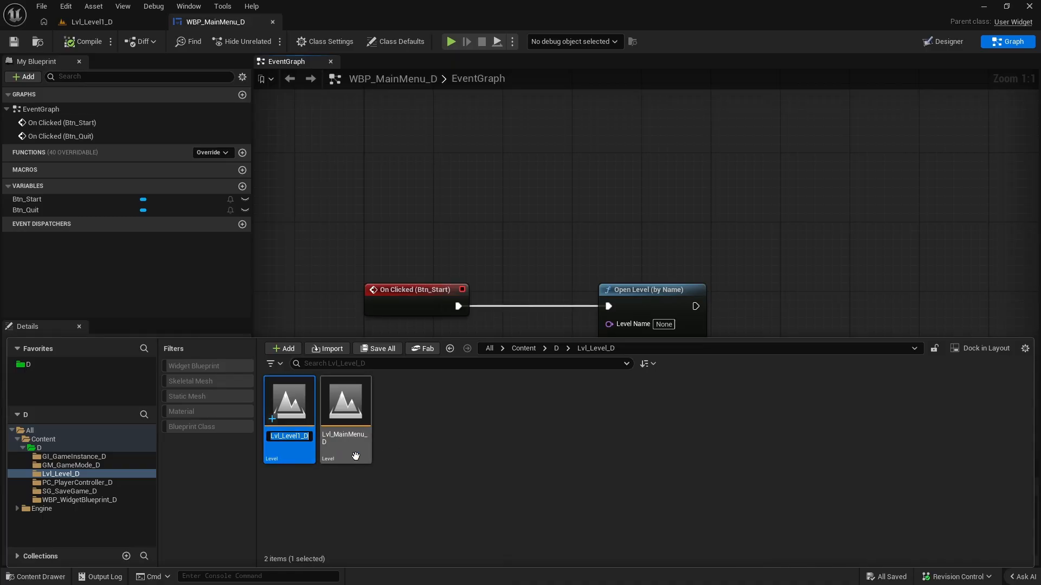
click(548, 229)
Set the Level Name of the Open Level (by Name) node to Lvl_Level1_D and save the widget.
click(667, 324)
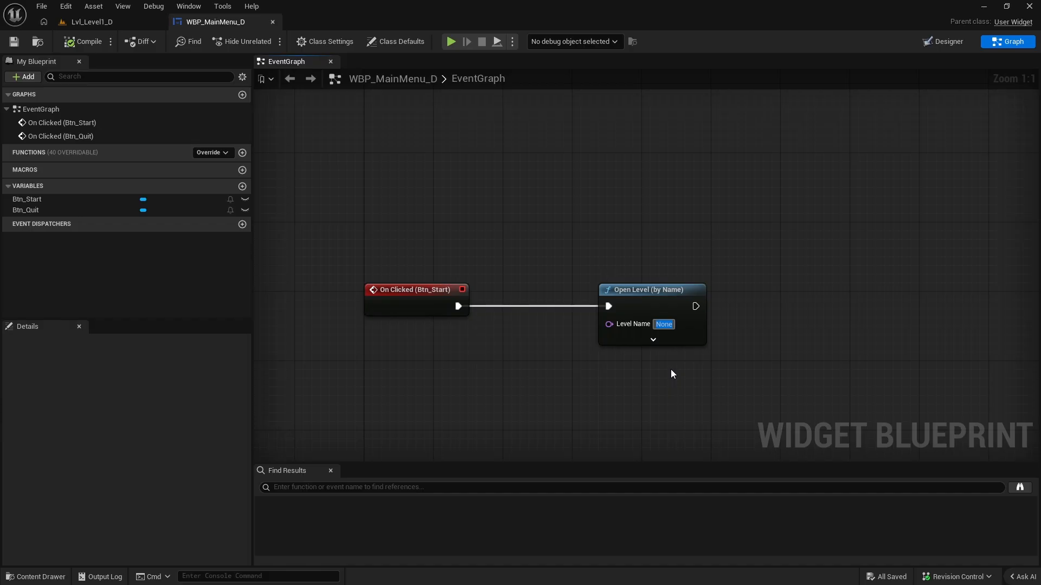
key(ctrl+v)
key(Return)
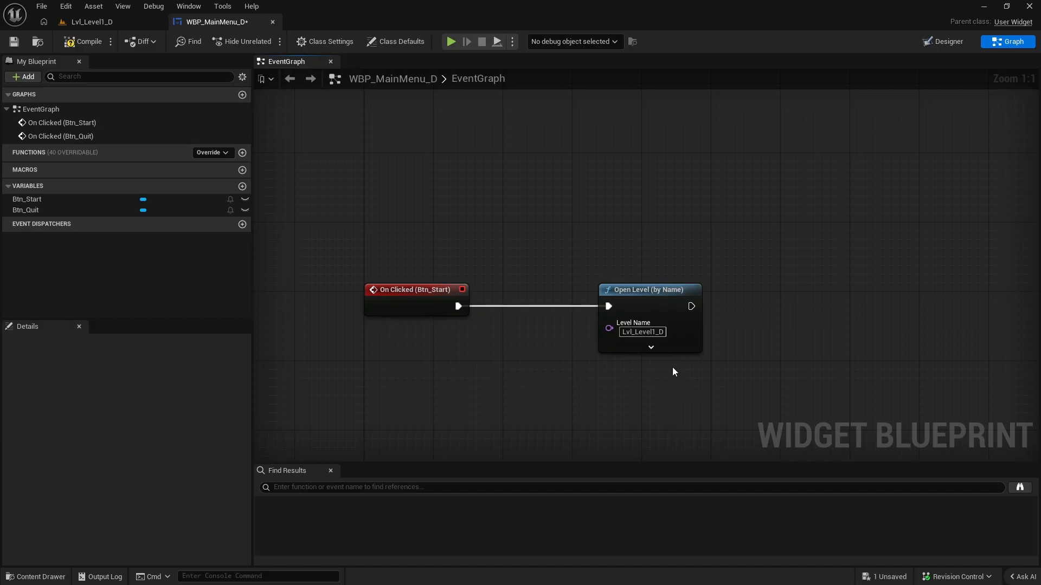
right_drag(673, 367, 673, 233)
click(13, 41)
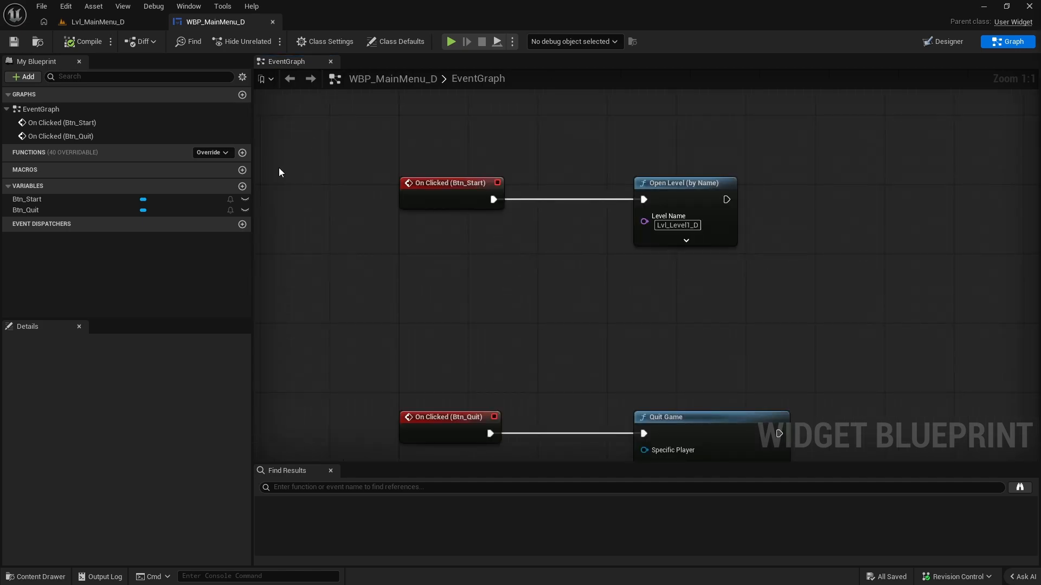
Go back to the Lvl_MainMenu_D level and open its player controller class, PC_PlayerController_D, for editing.
click(90, 22)
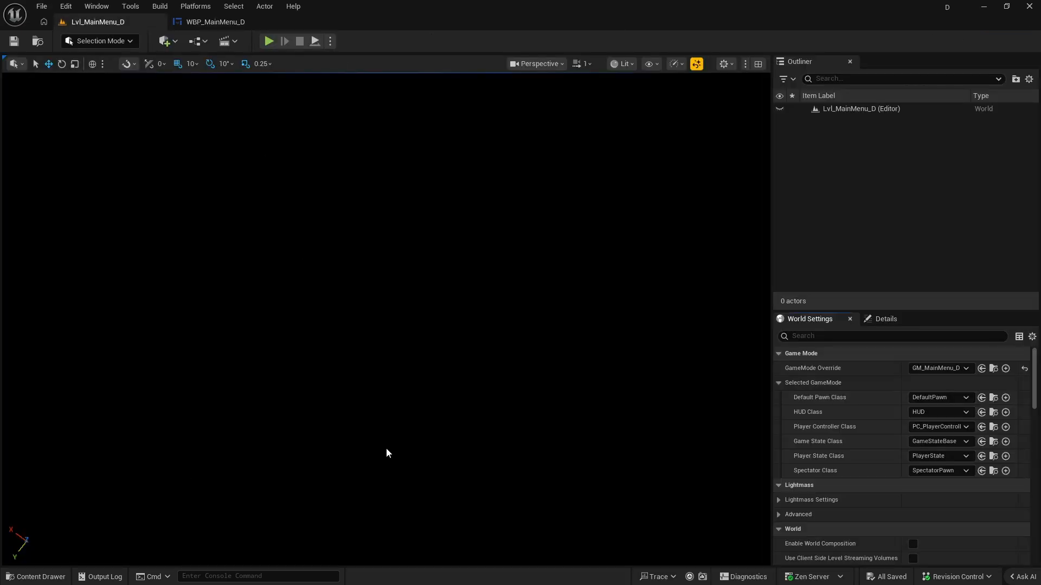
click(36, 577)
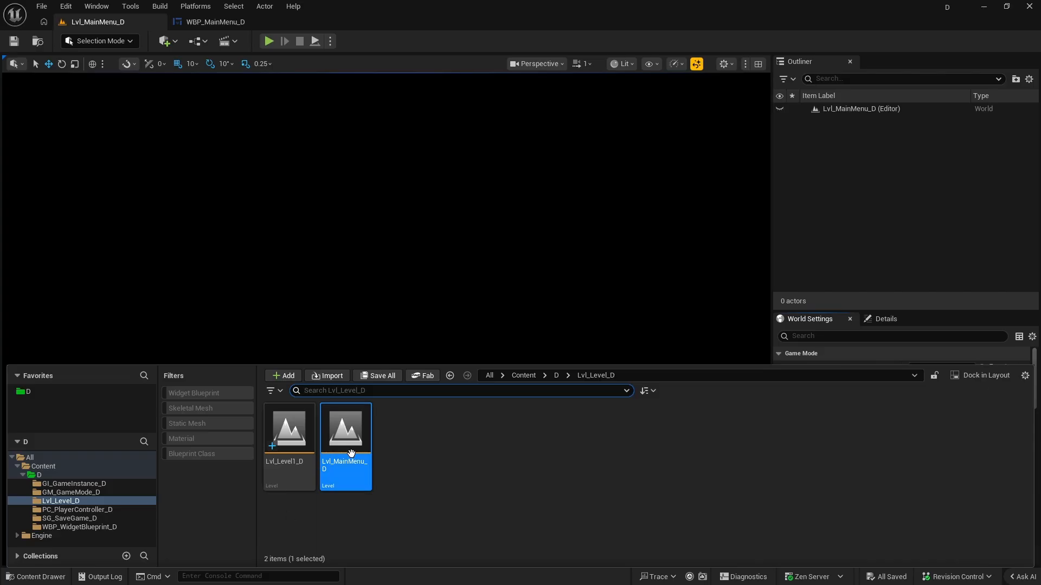
click(401, 262)
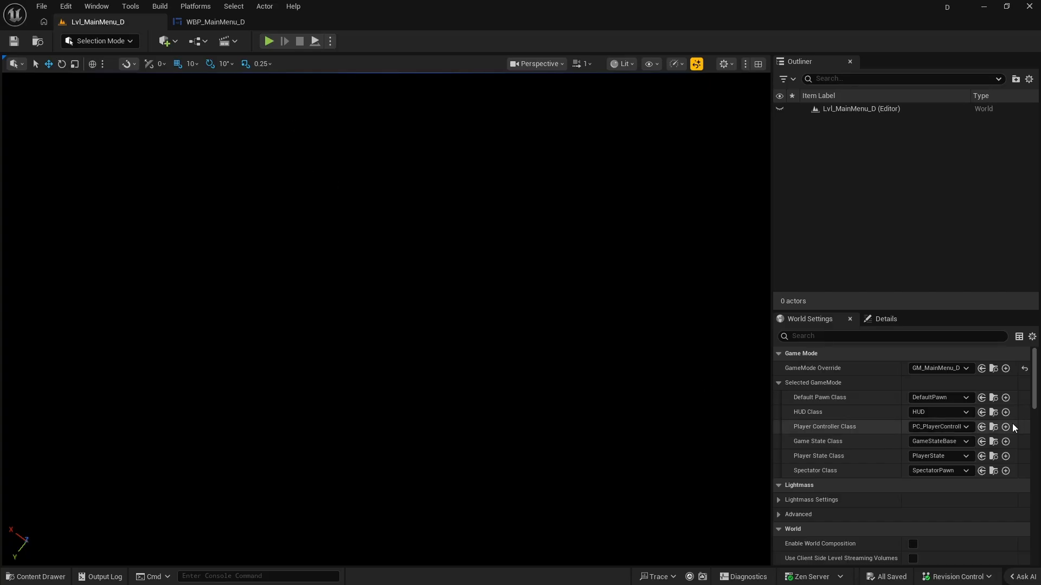
click(992, 427)
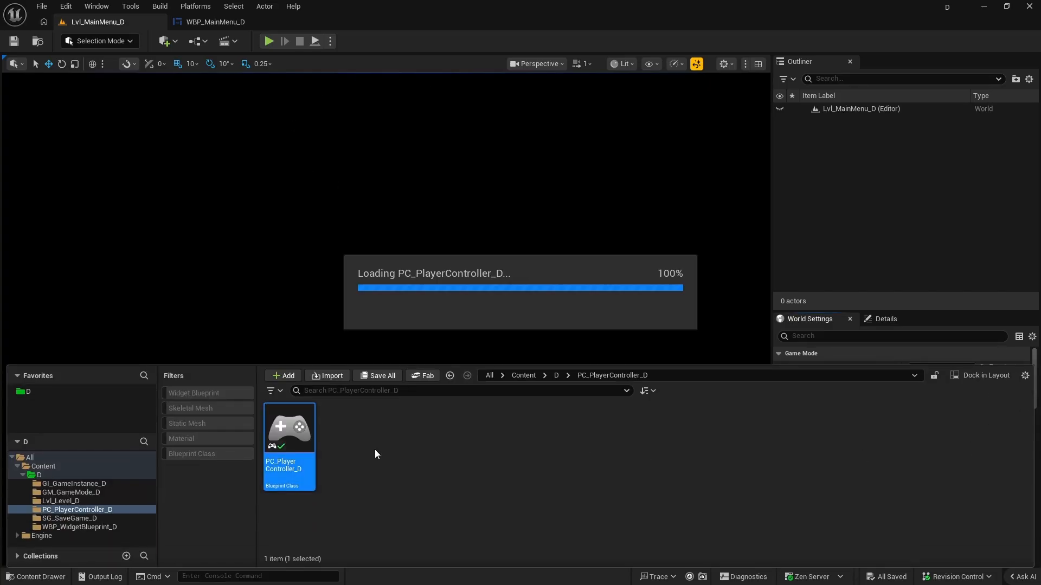
Add an Event BeginPlay node below the test comment group in the PC_PlayerController_D event graph.
scroll(486, 298, down, 5)
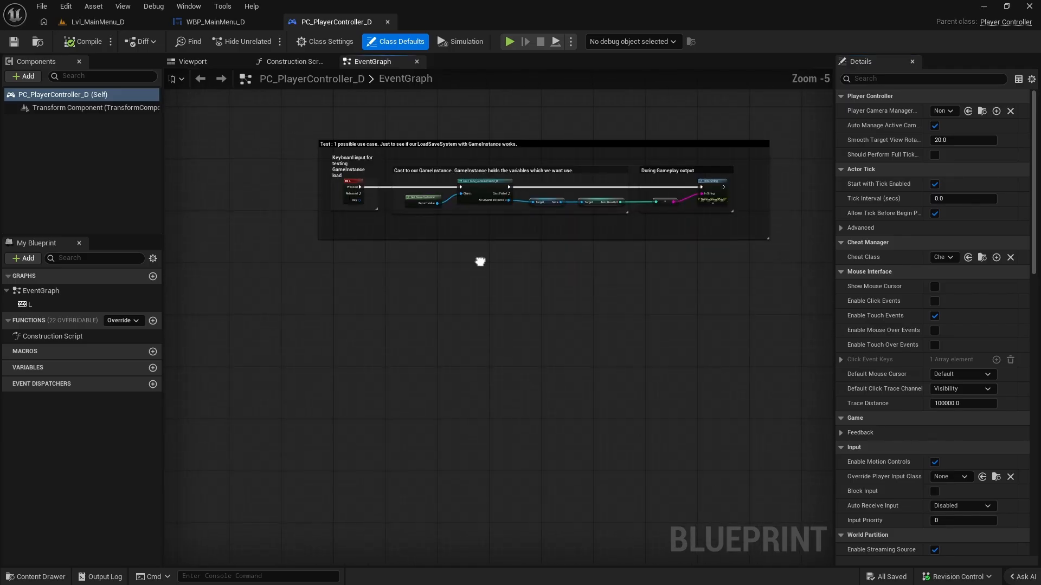
right_drag(481, 261, 479, 260)
scroll(621, 340, up, 1)
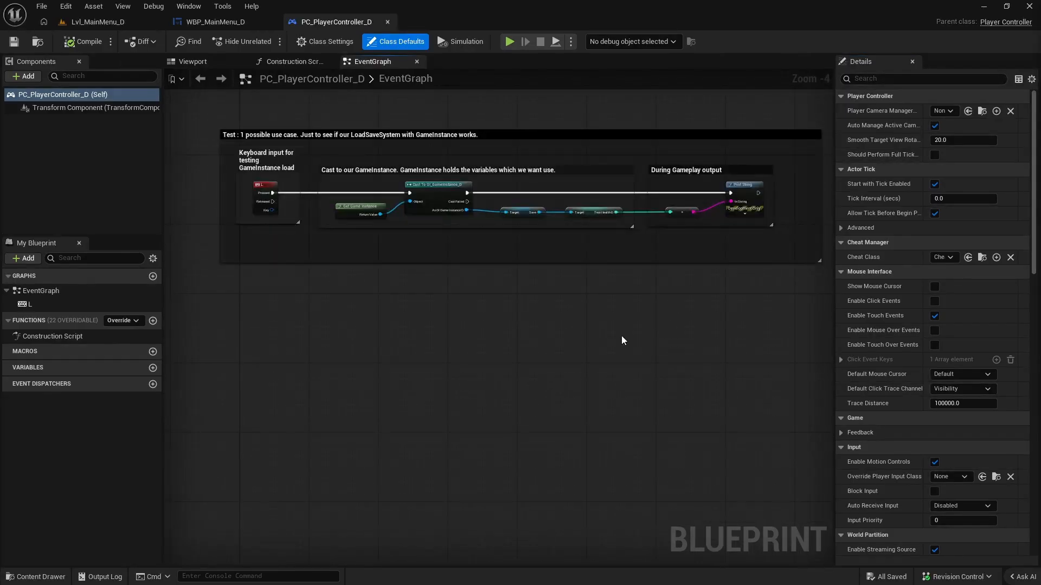
right_drag(400, 330, 451, 326)
right_click(350, 390)
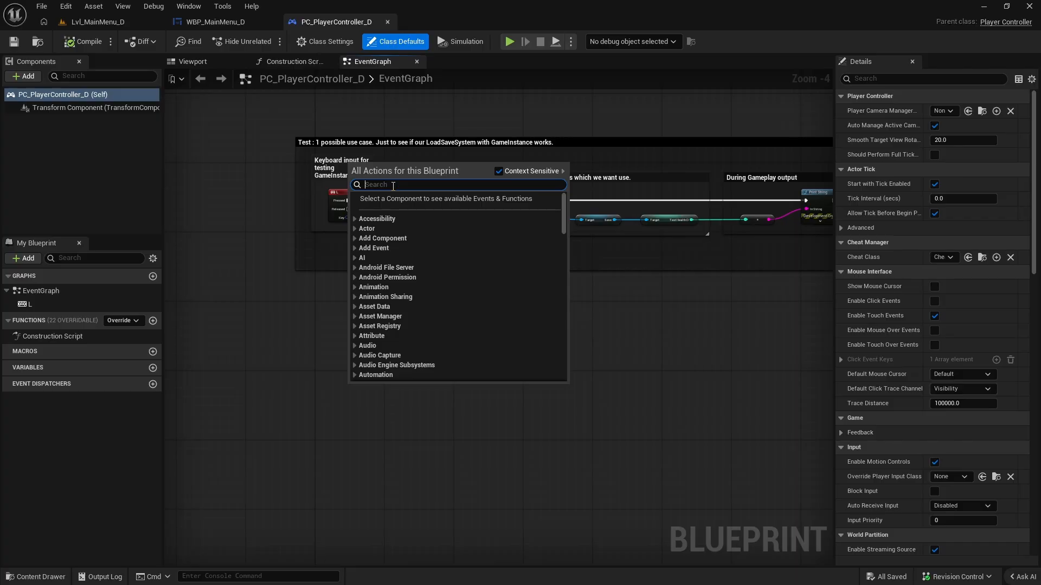
text(begin)
click(417, 212)
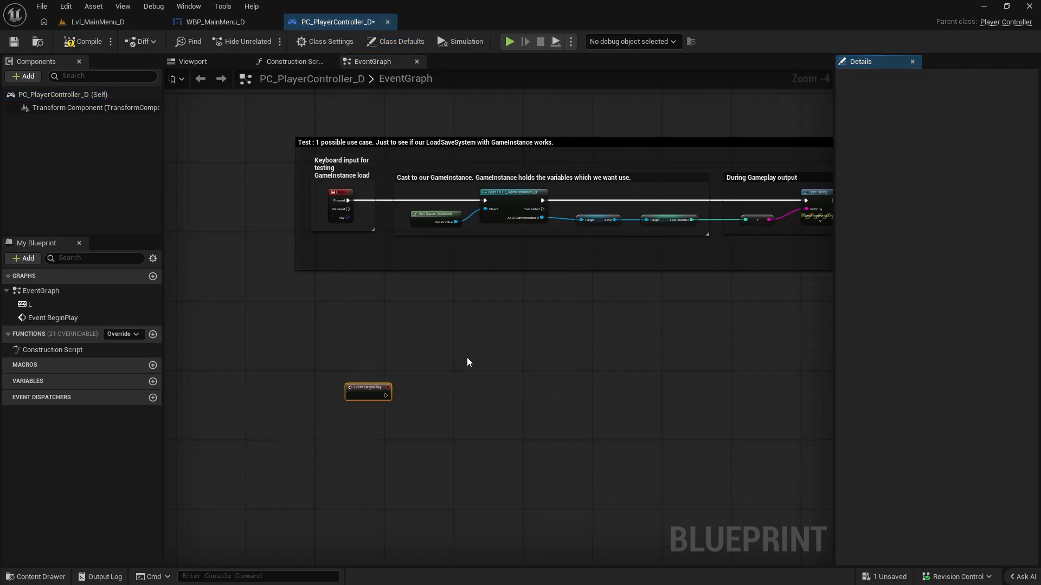
Add a Create Widget node after Event BeginPlay and set its class to WBP_MainMenu_D.
scroll(423, 412, up, 4)
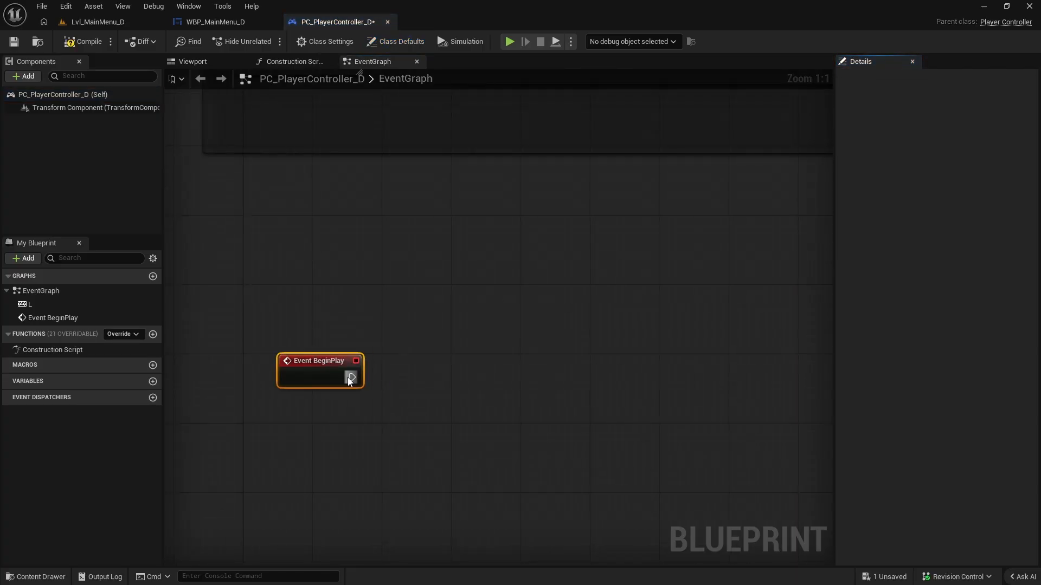
drag(349, 378, 443, 367)
text(creat wid)
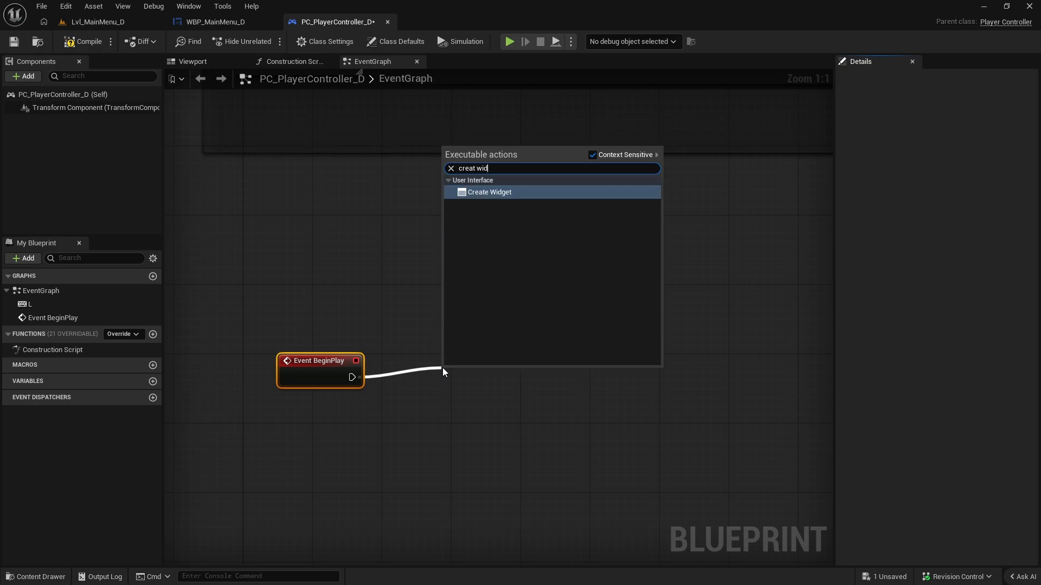
click(499, 192)
drag(500, 374, 526, 367)
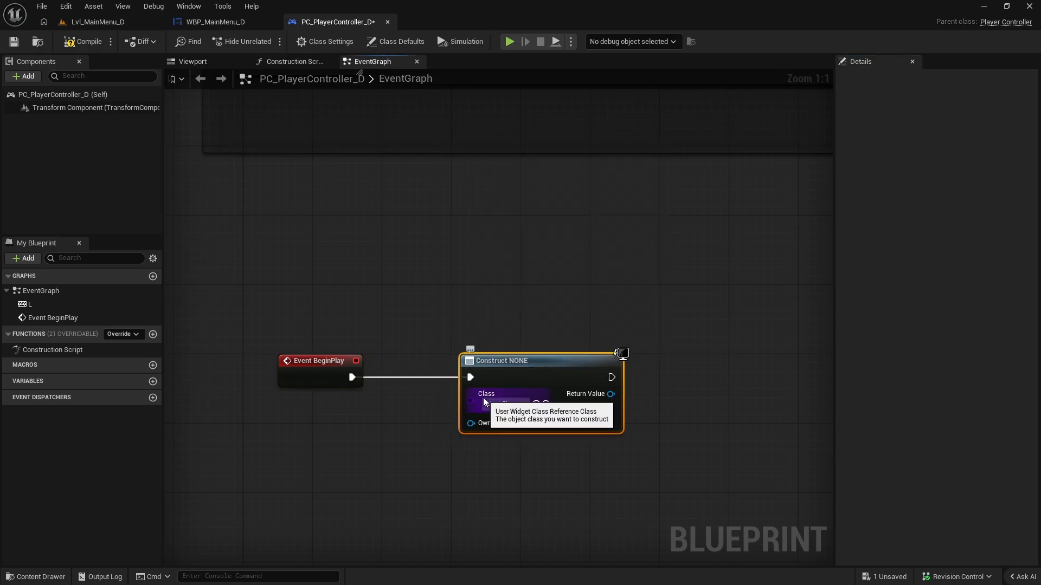
click(509, 409)
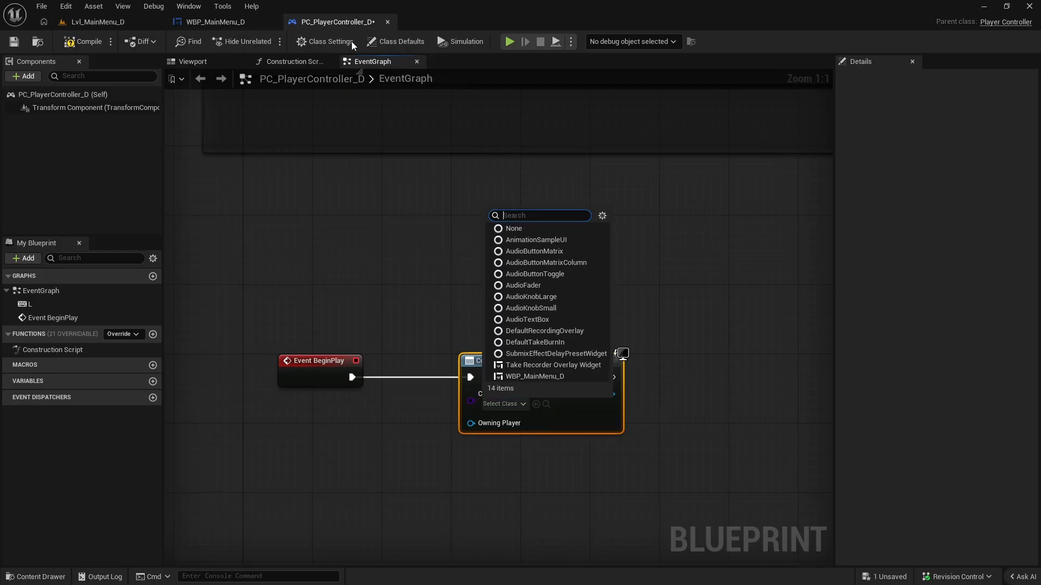
click(544, 376)
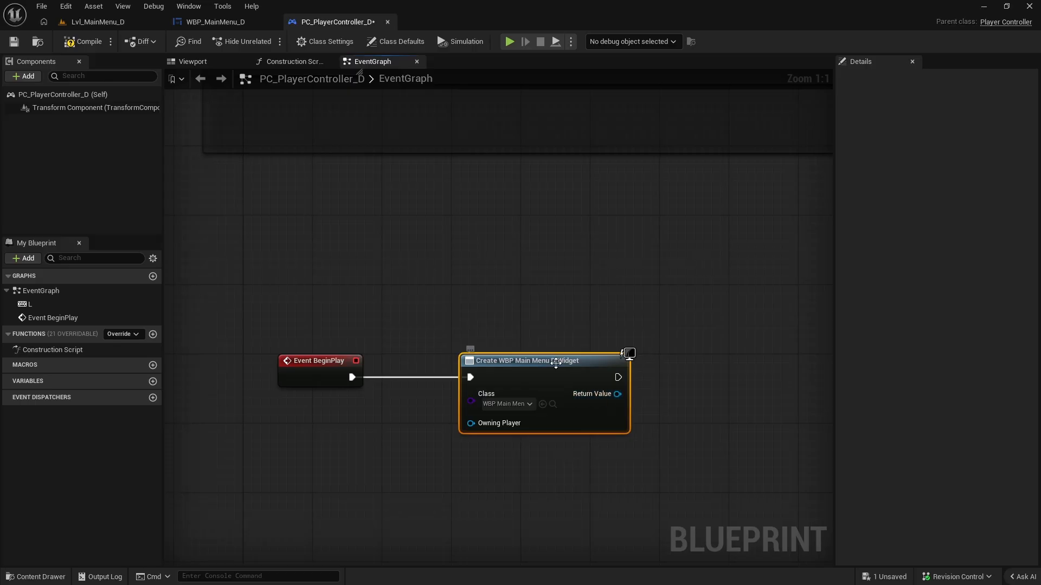
Add an Add to Viewport node fed by the Create Widget node's Return Value, and compile the player controller blueprint.
right_drag(613, 315, 535, 339)
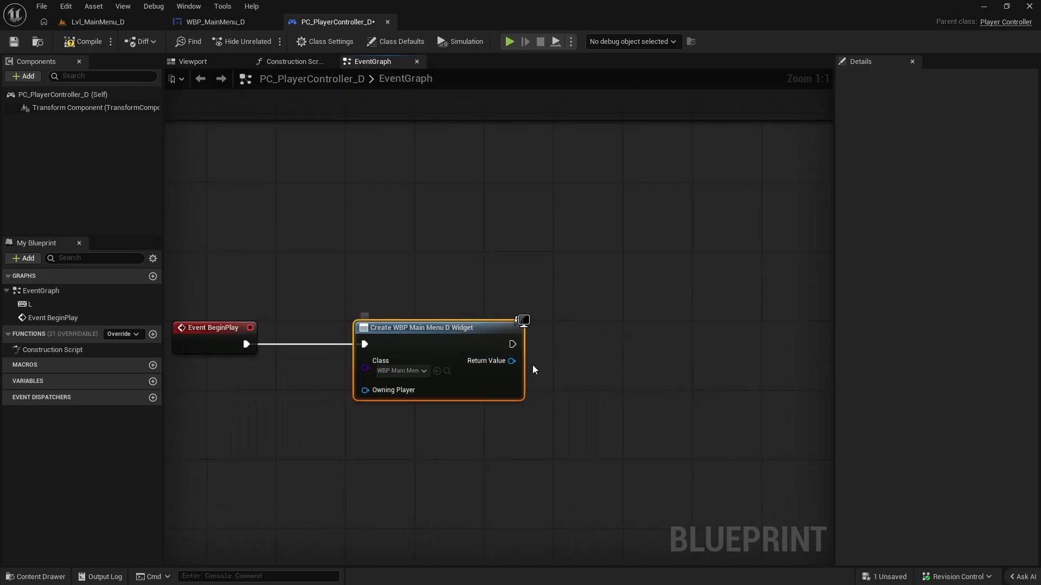
drag(511, 361, 594, 351)
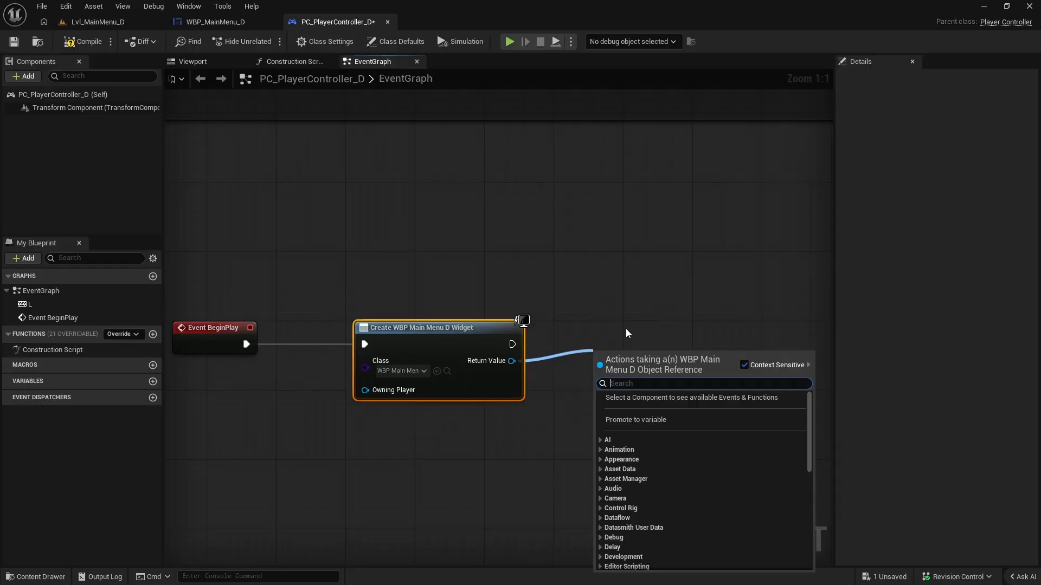
text(add t)
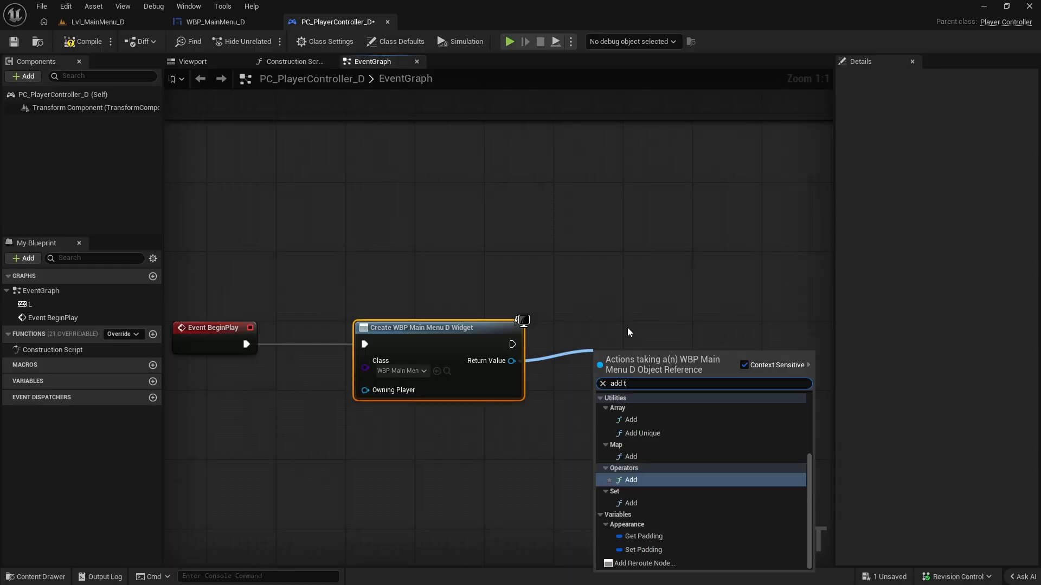
text(o viewport)
key(Return)
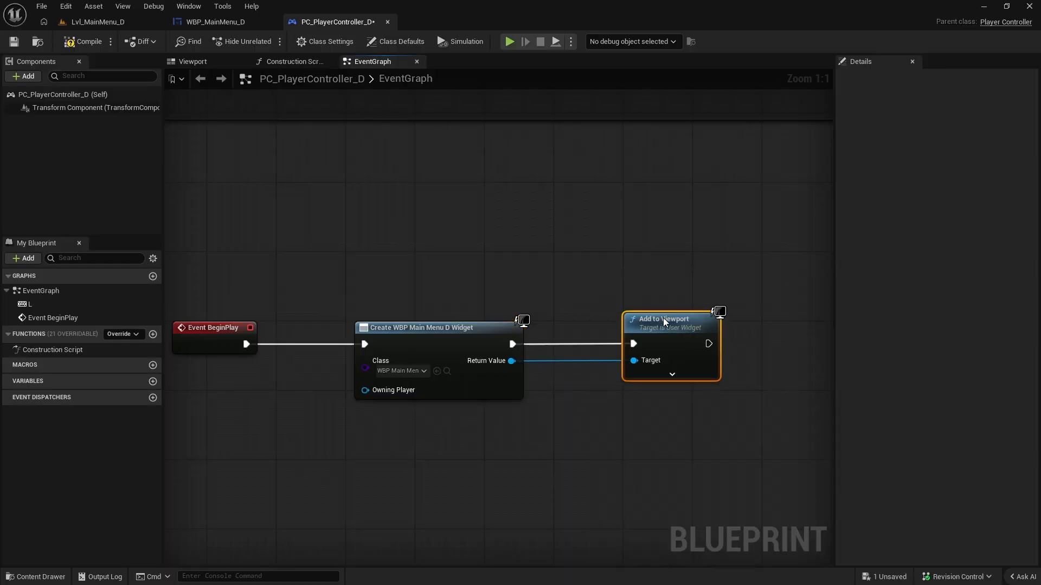
right_drag(722, 331, 686, 315)
click(91, 42)
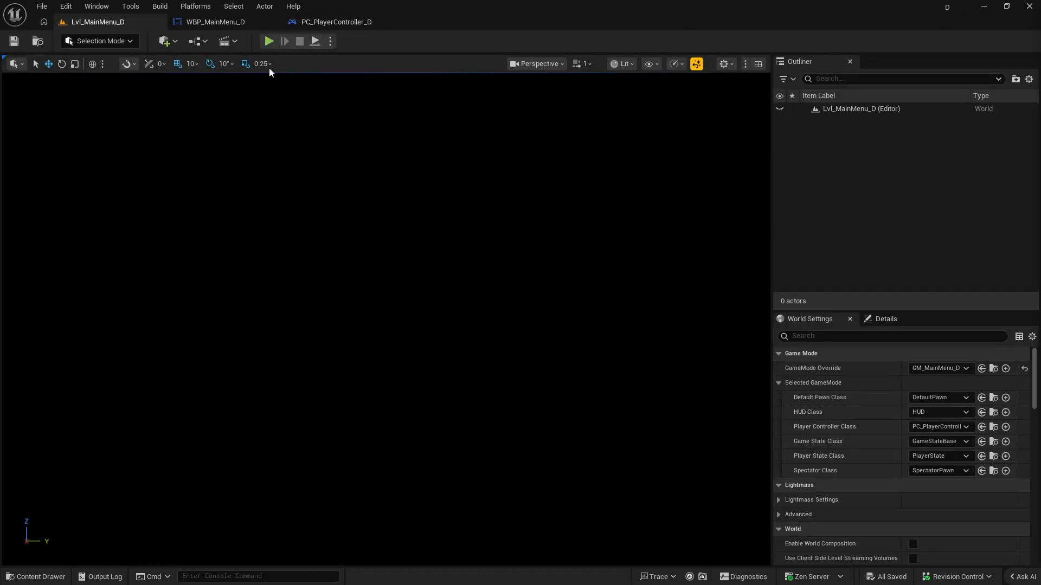
Play the Lvl_MainMenu_D level to test the Quit button, and play it again to test the Start button.
click(267, 42)
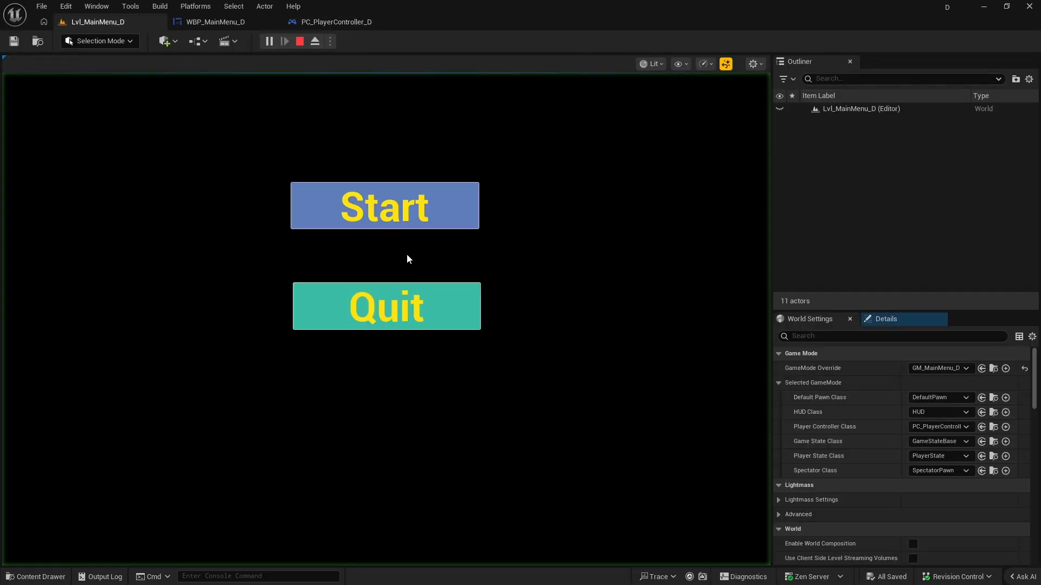
click(461, 311)
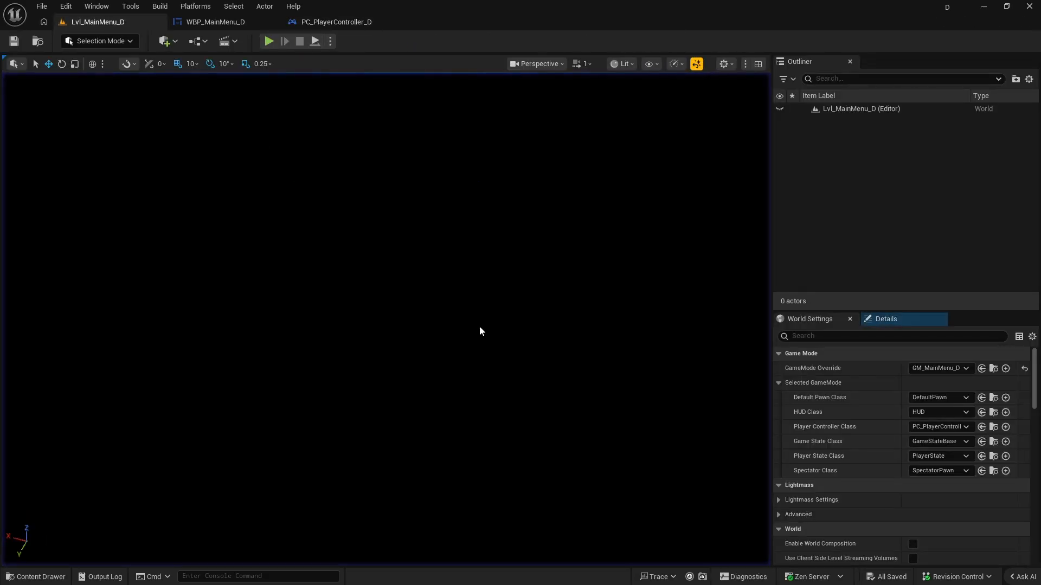
click(268, 41)
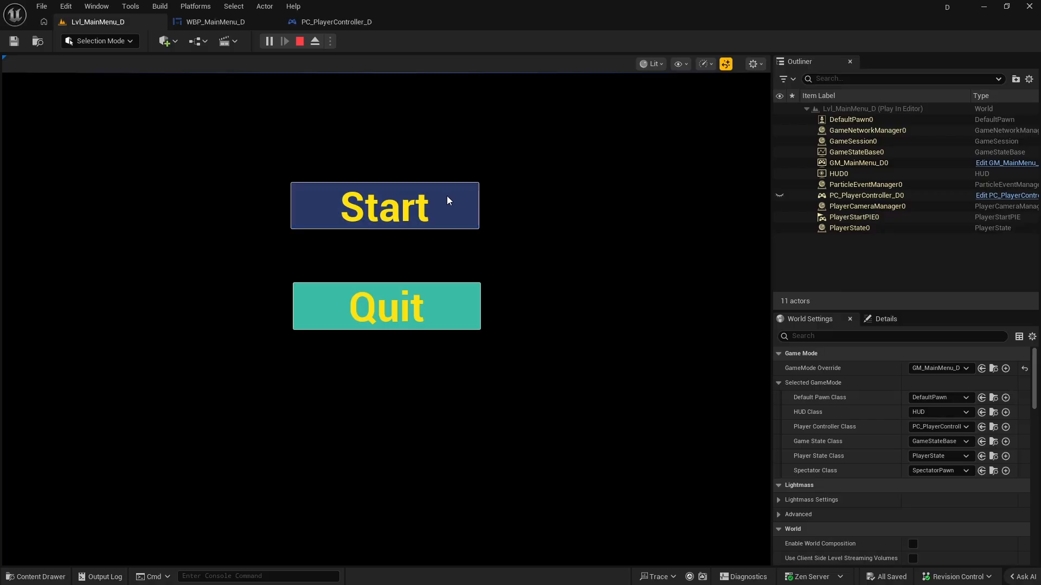
click(461, 206)
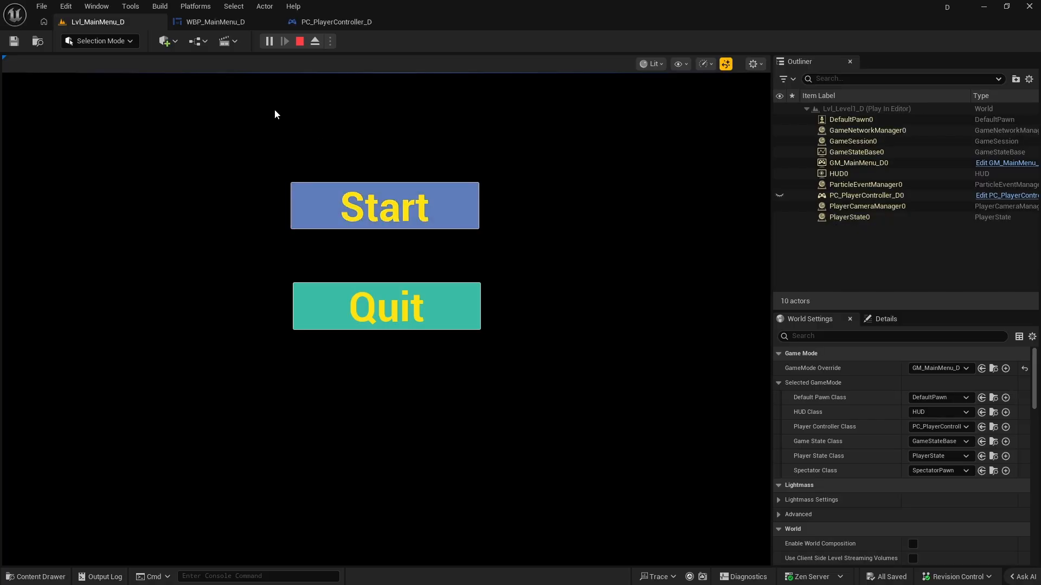
key(Escape)
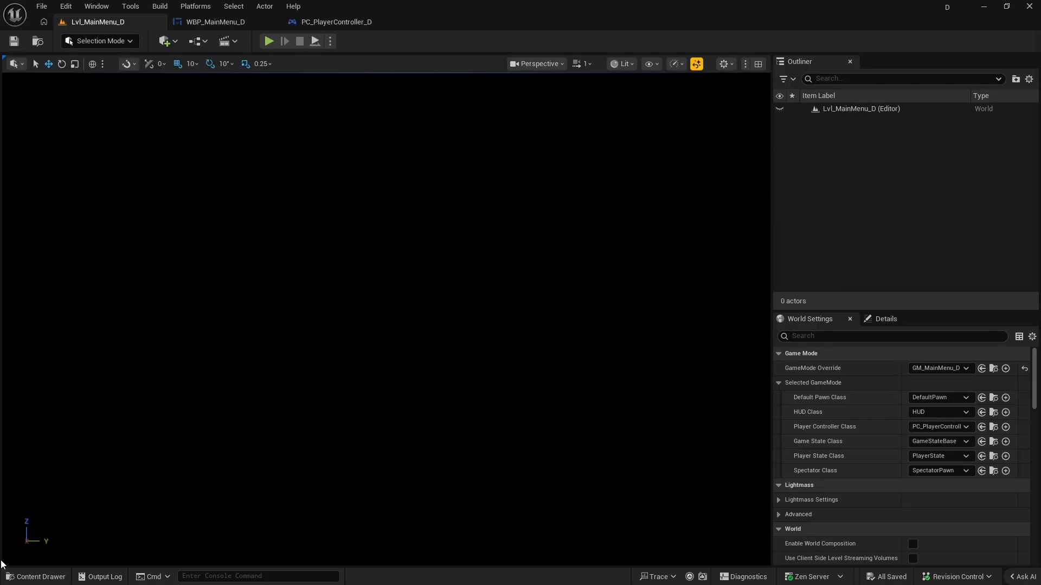
Open the Lvl_Level1_D level, set its GameMode Override to GameModeBase and save the level.
click(35, 578)
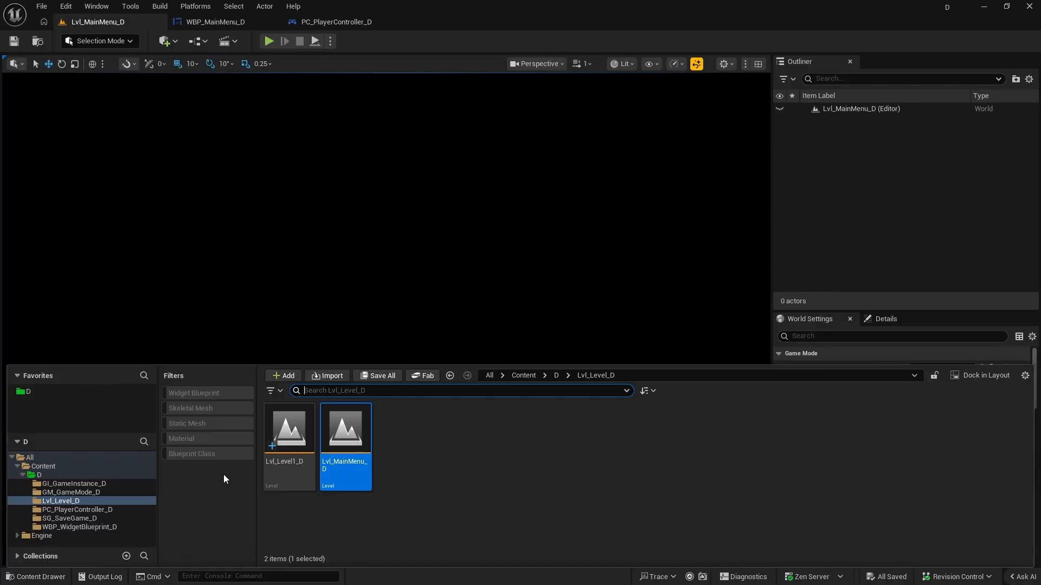
double_click(283, 466)
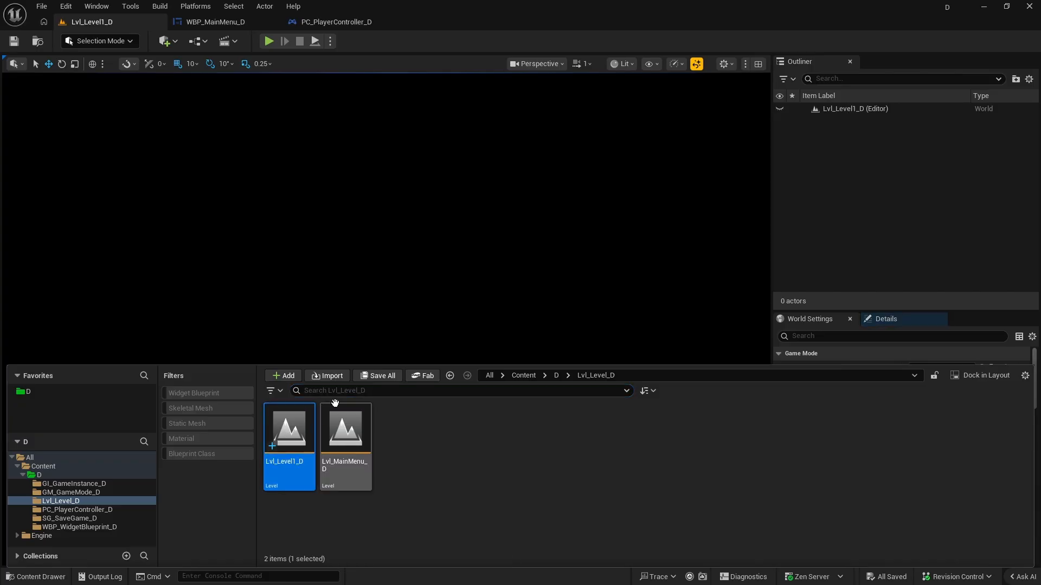
click(815, 323)
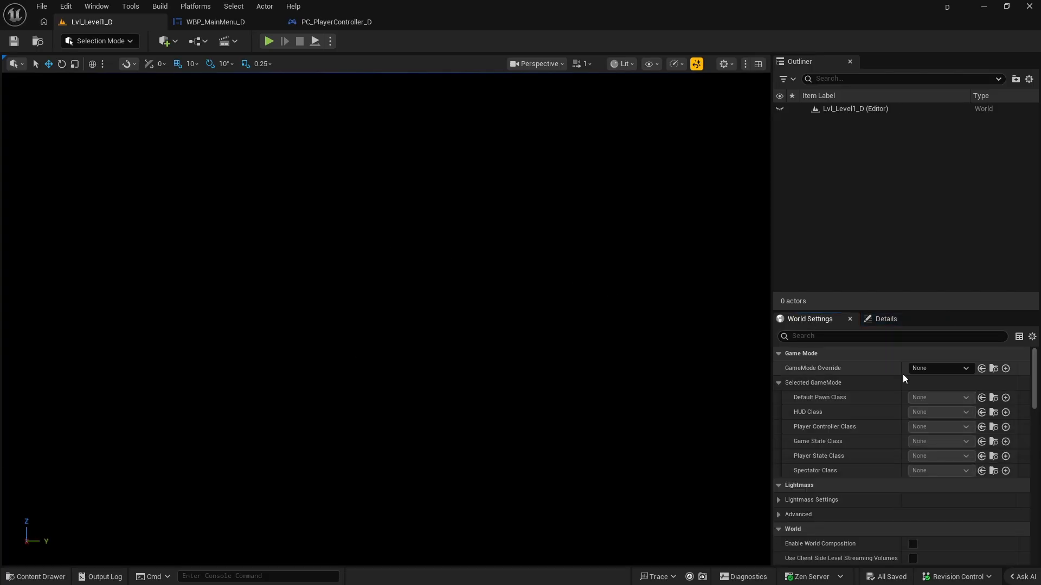
click(940, 369)
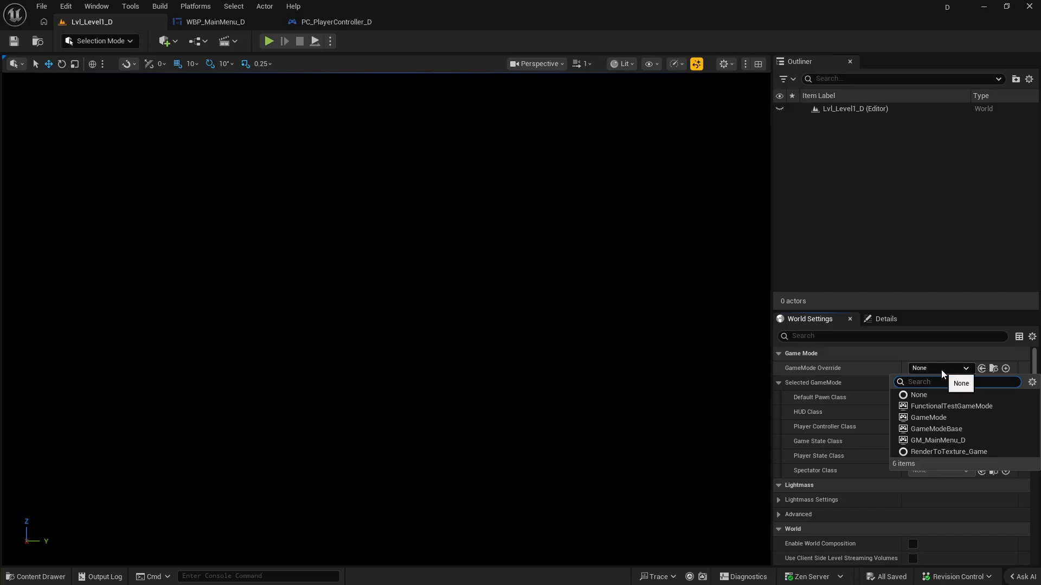
click(952, 430)
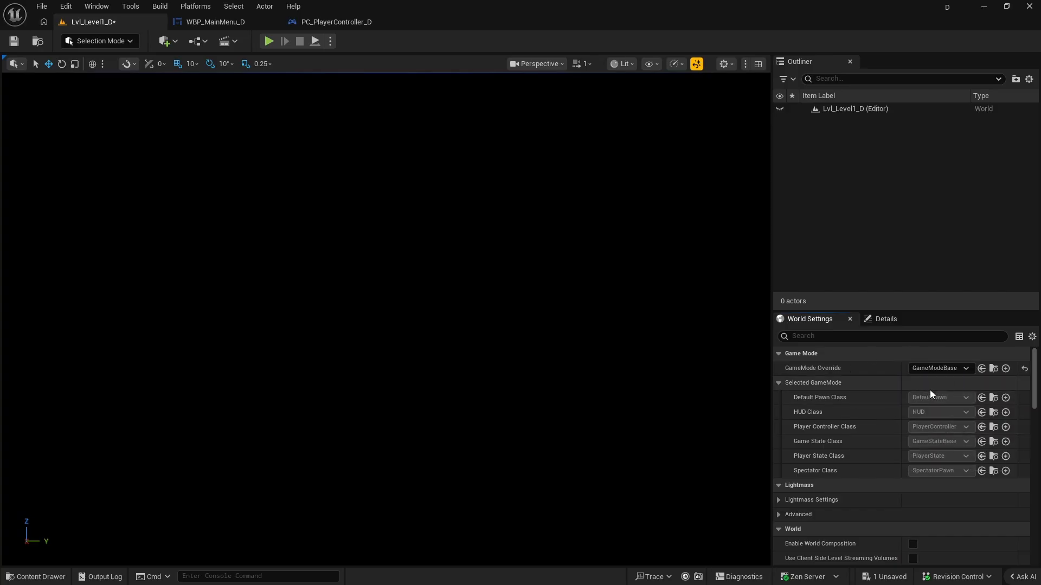
key(ctrl+s)
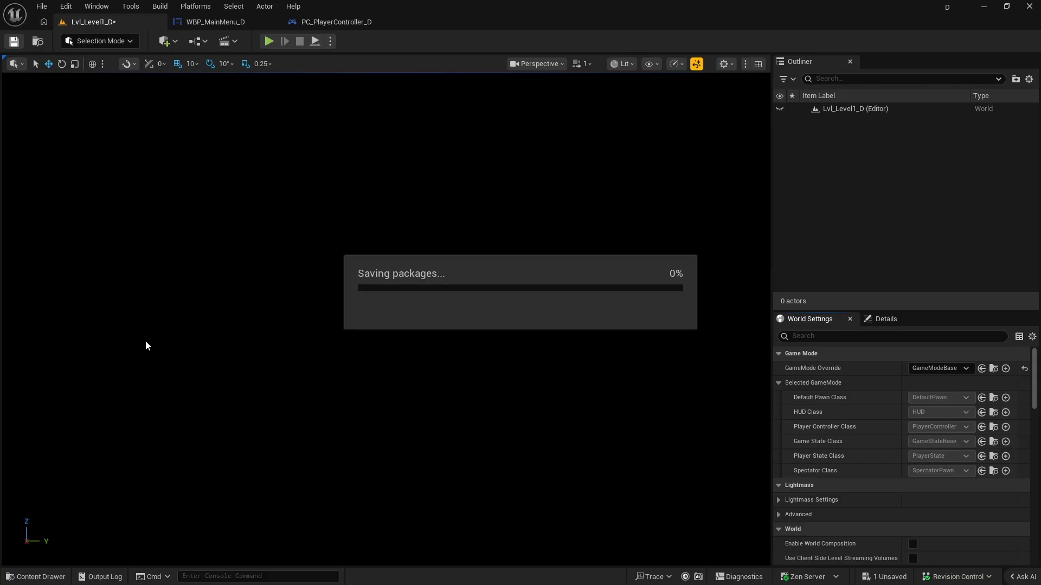
Reopen the Lvl_MainMenu_D level and play it to test the Start button, stopping the session at the end.
click(35, 577)
double_click(357, 465)
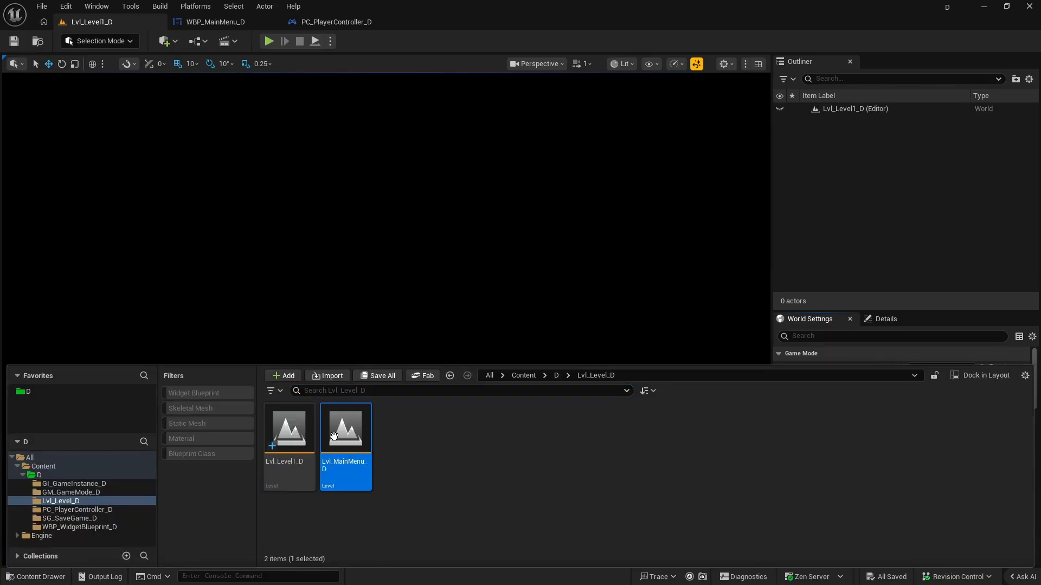
click(269, 41)
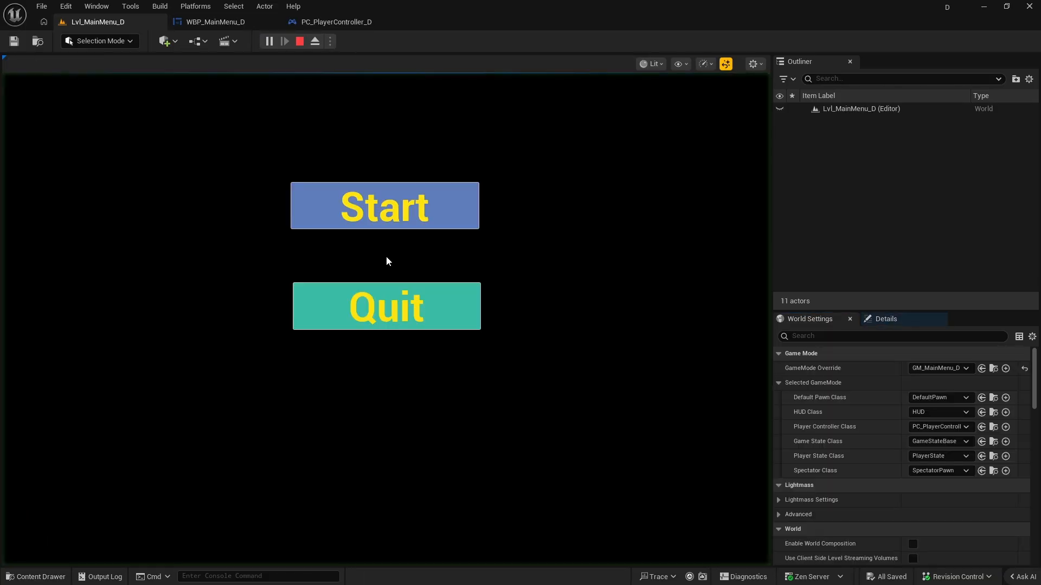
click(458, 205)
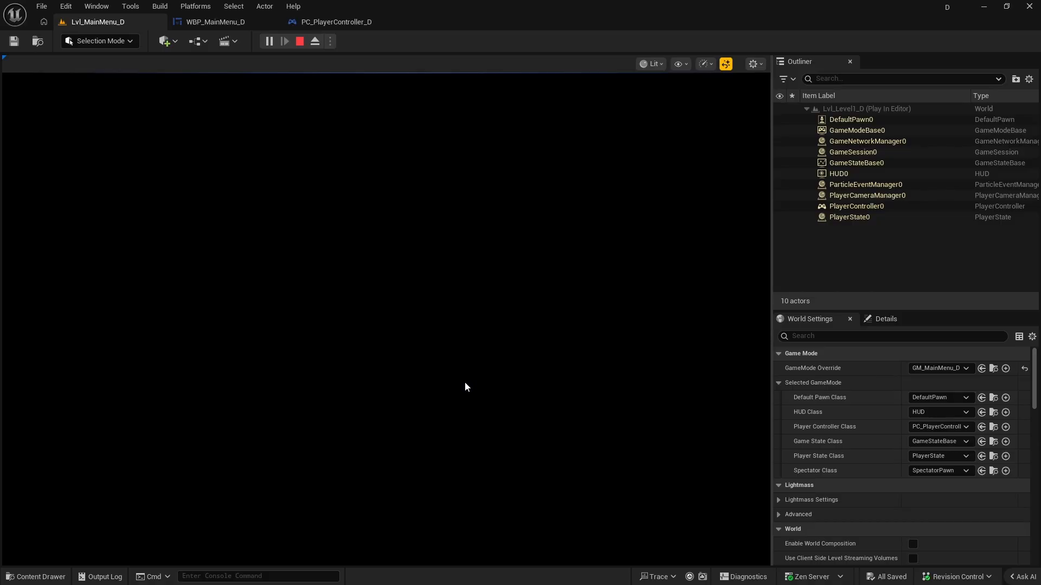
key(Escape)
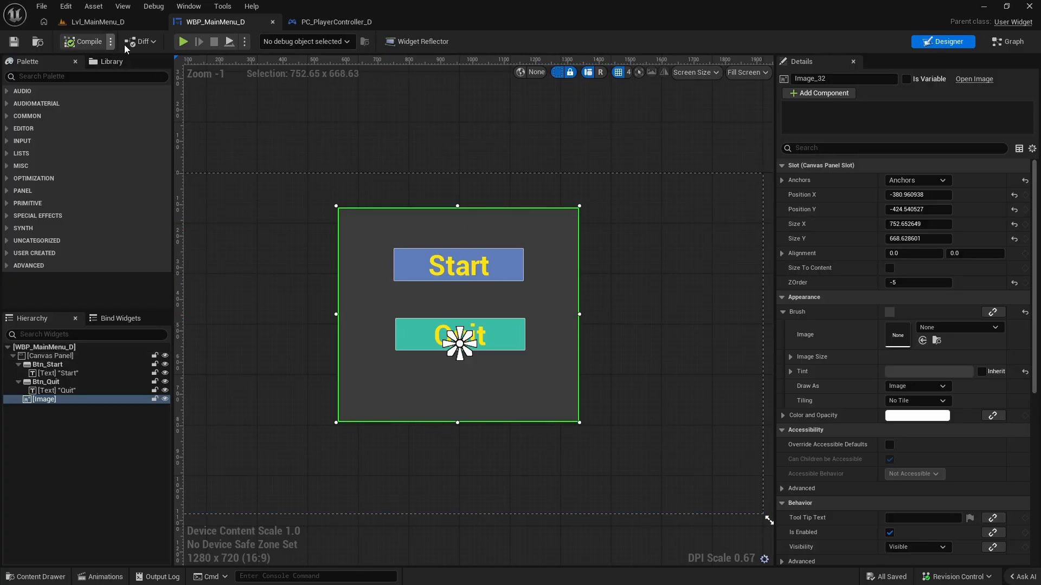
Return from the menu widget to the Lvl_MainMenu_D level and play it to check the menu with its grey background image.
click(96, 22)
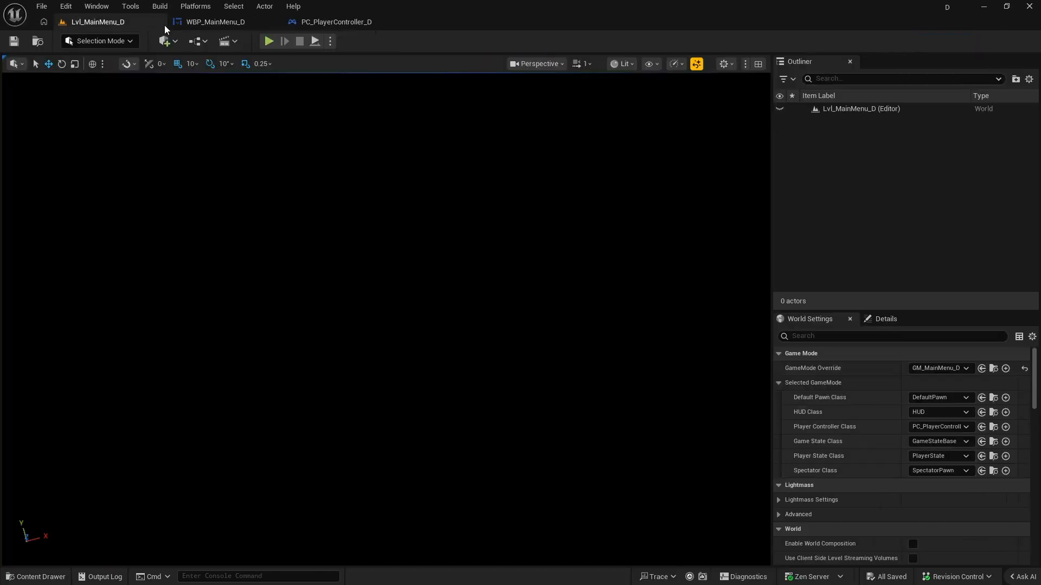
click(268, 42)
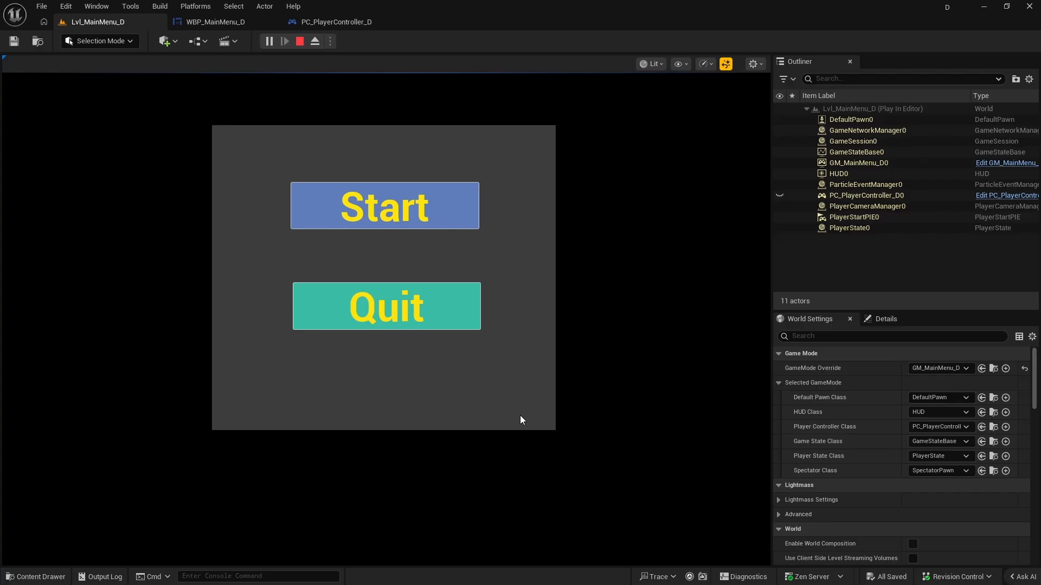